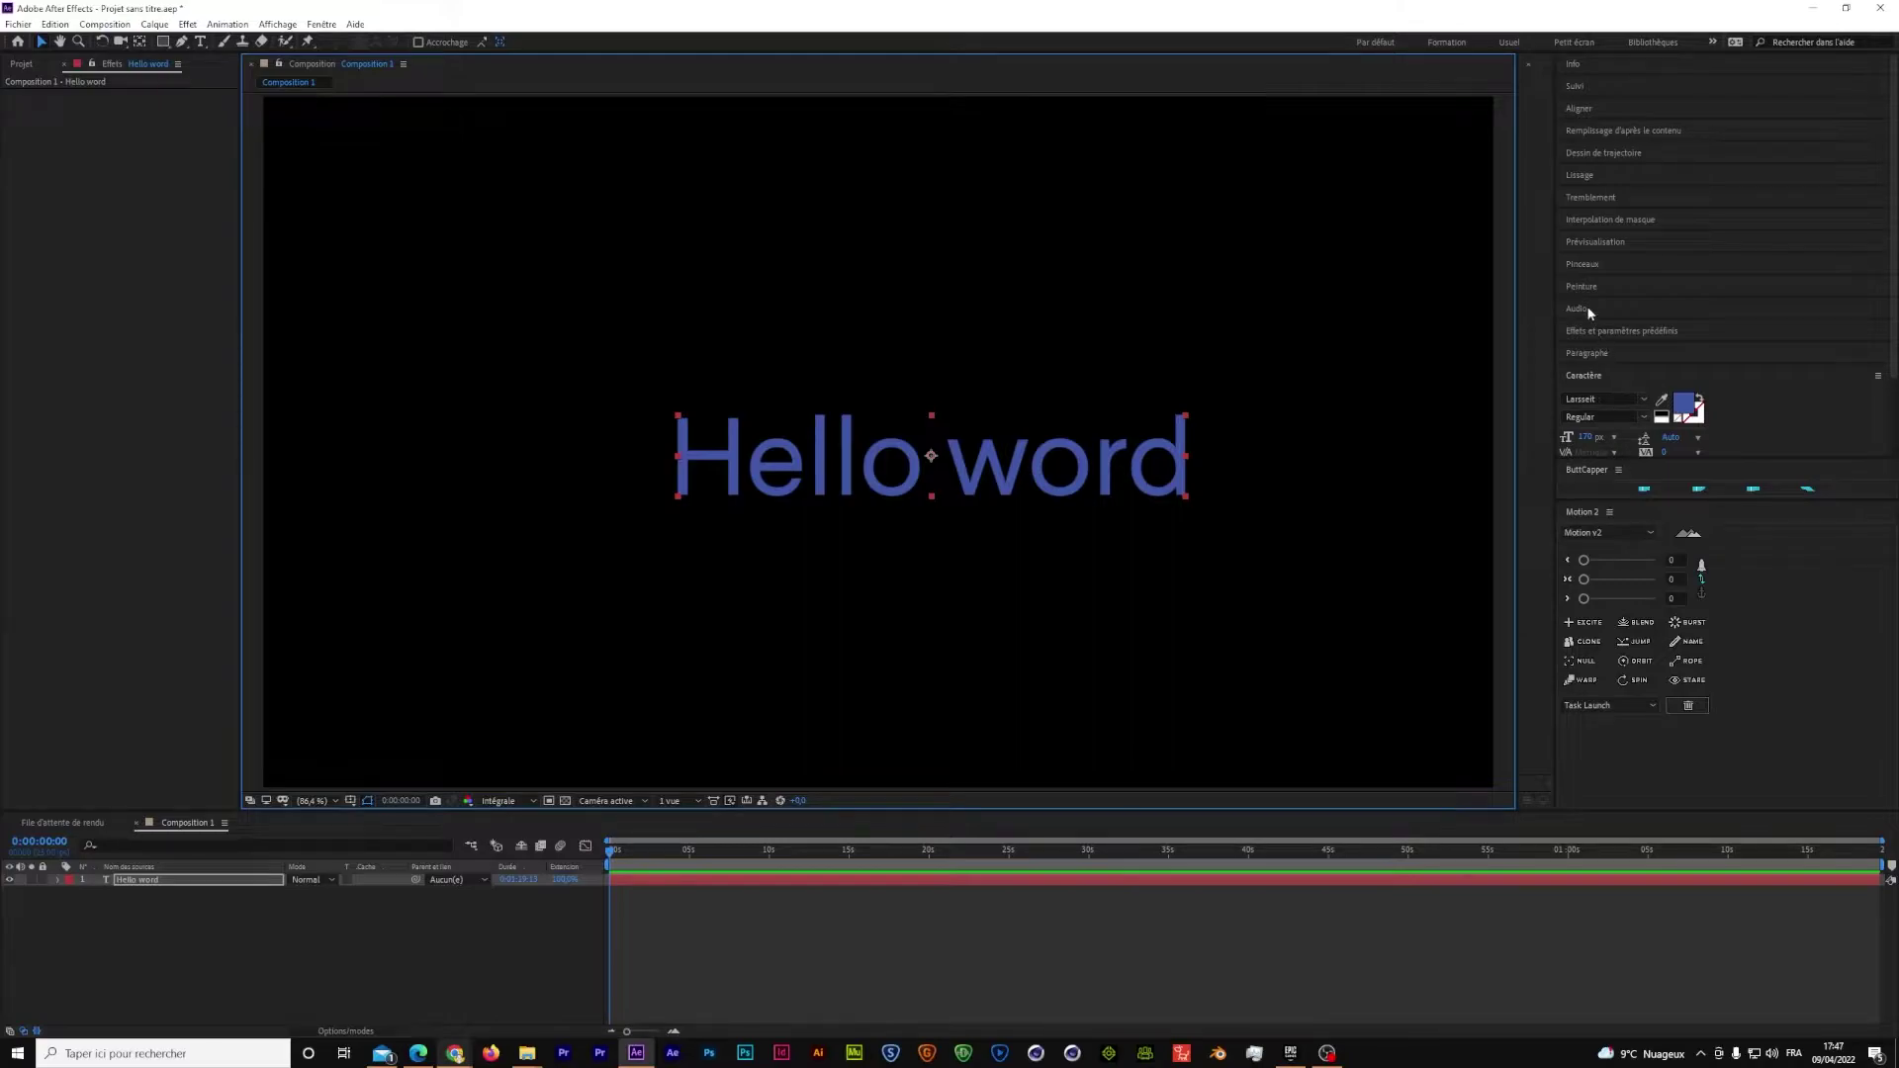
Step: Center the "Hello word" text layer horizontally and vertically in the composition
click(1581, 107)
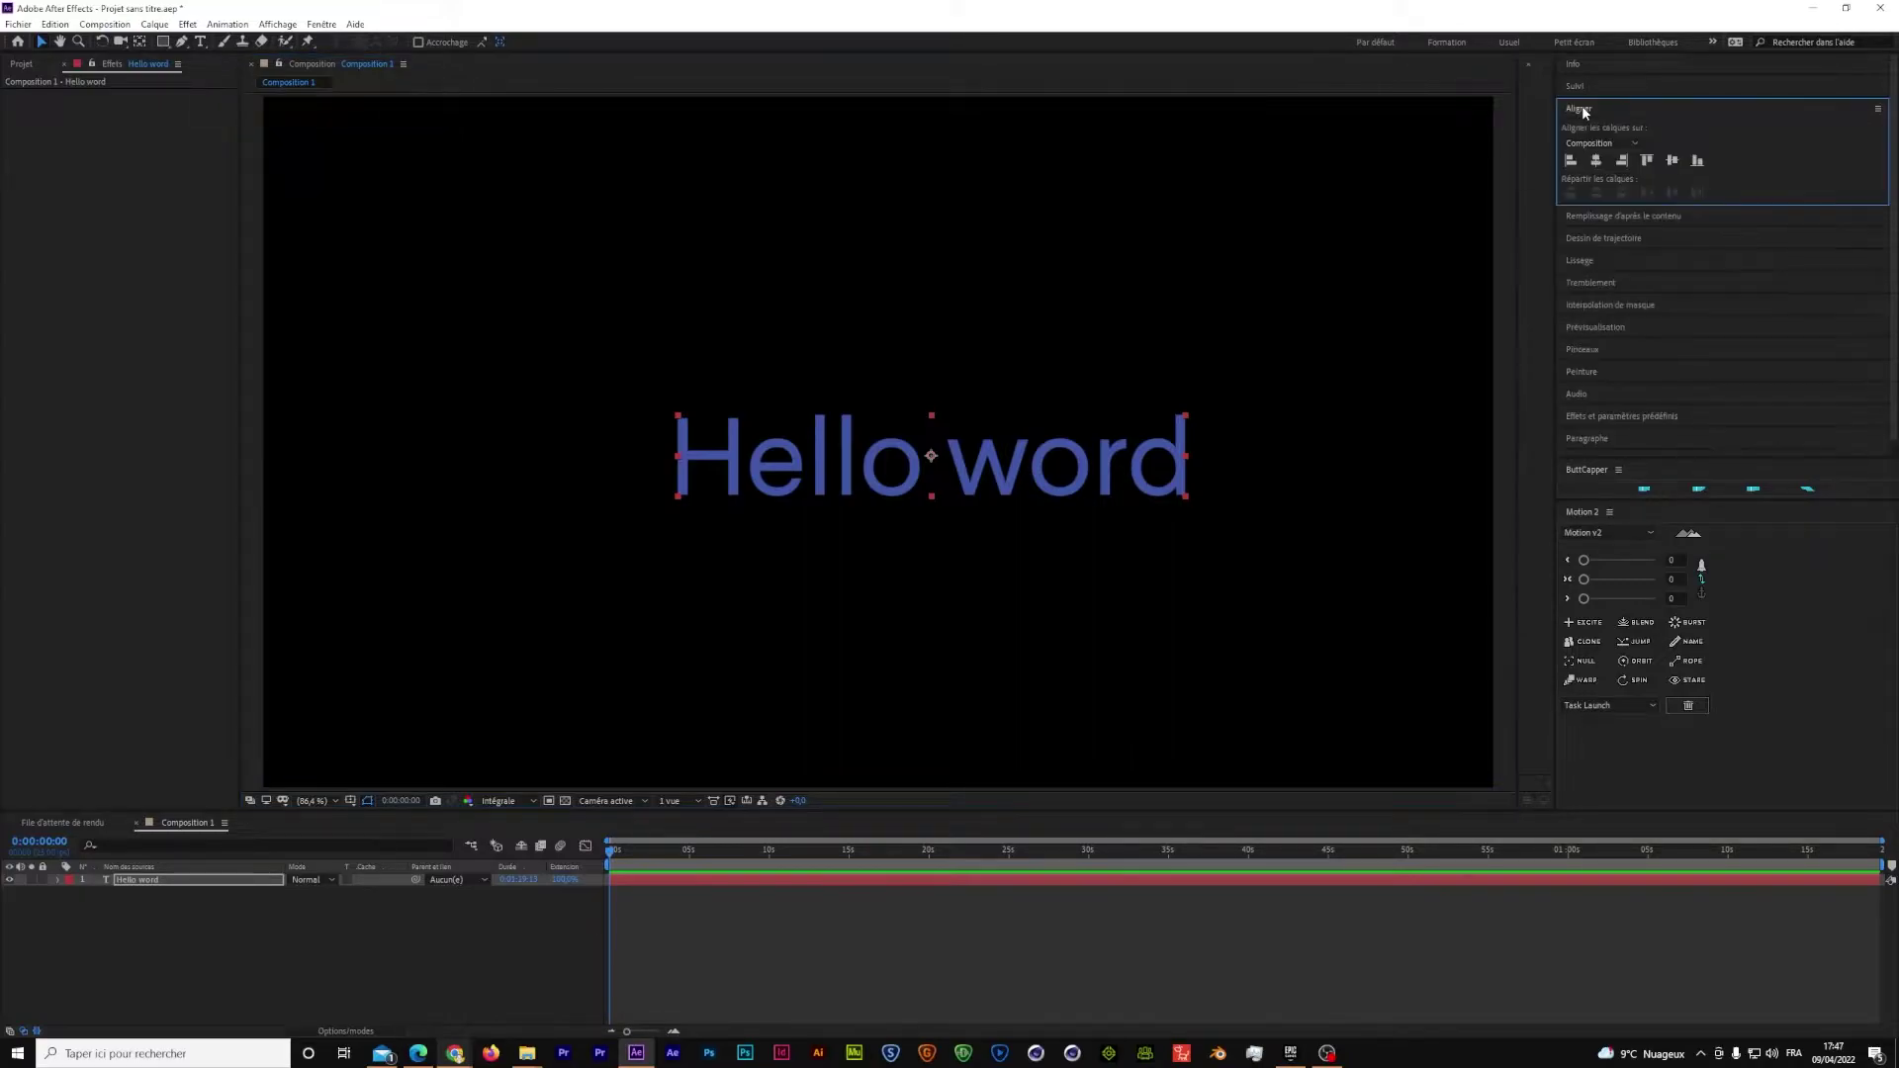
click(1595, 161)
click(1671, 161)
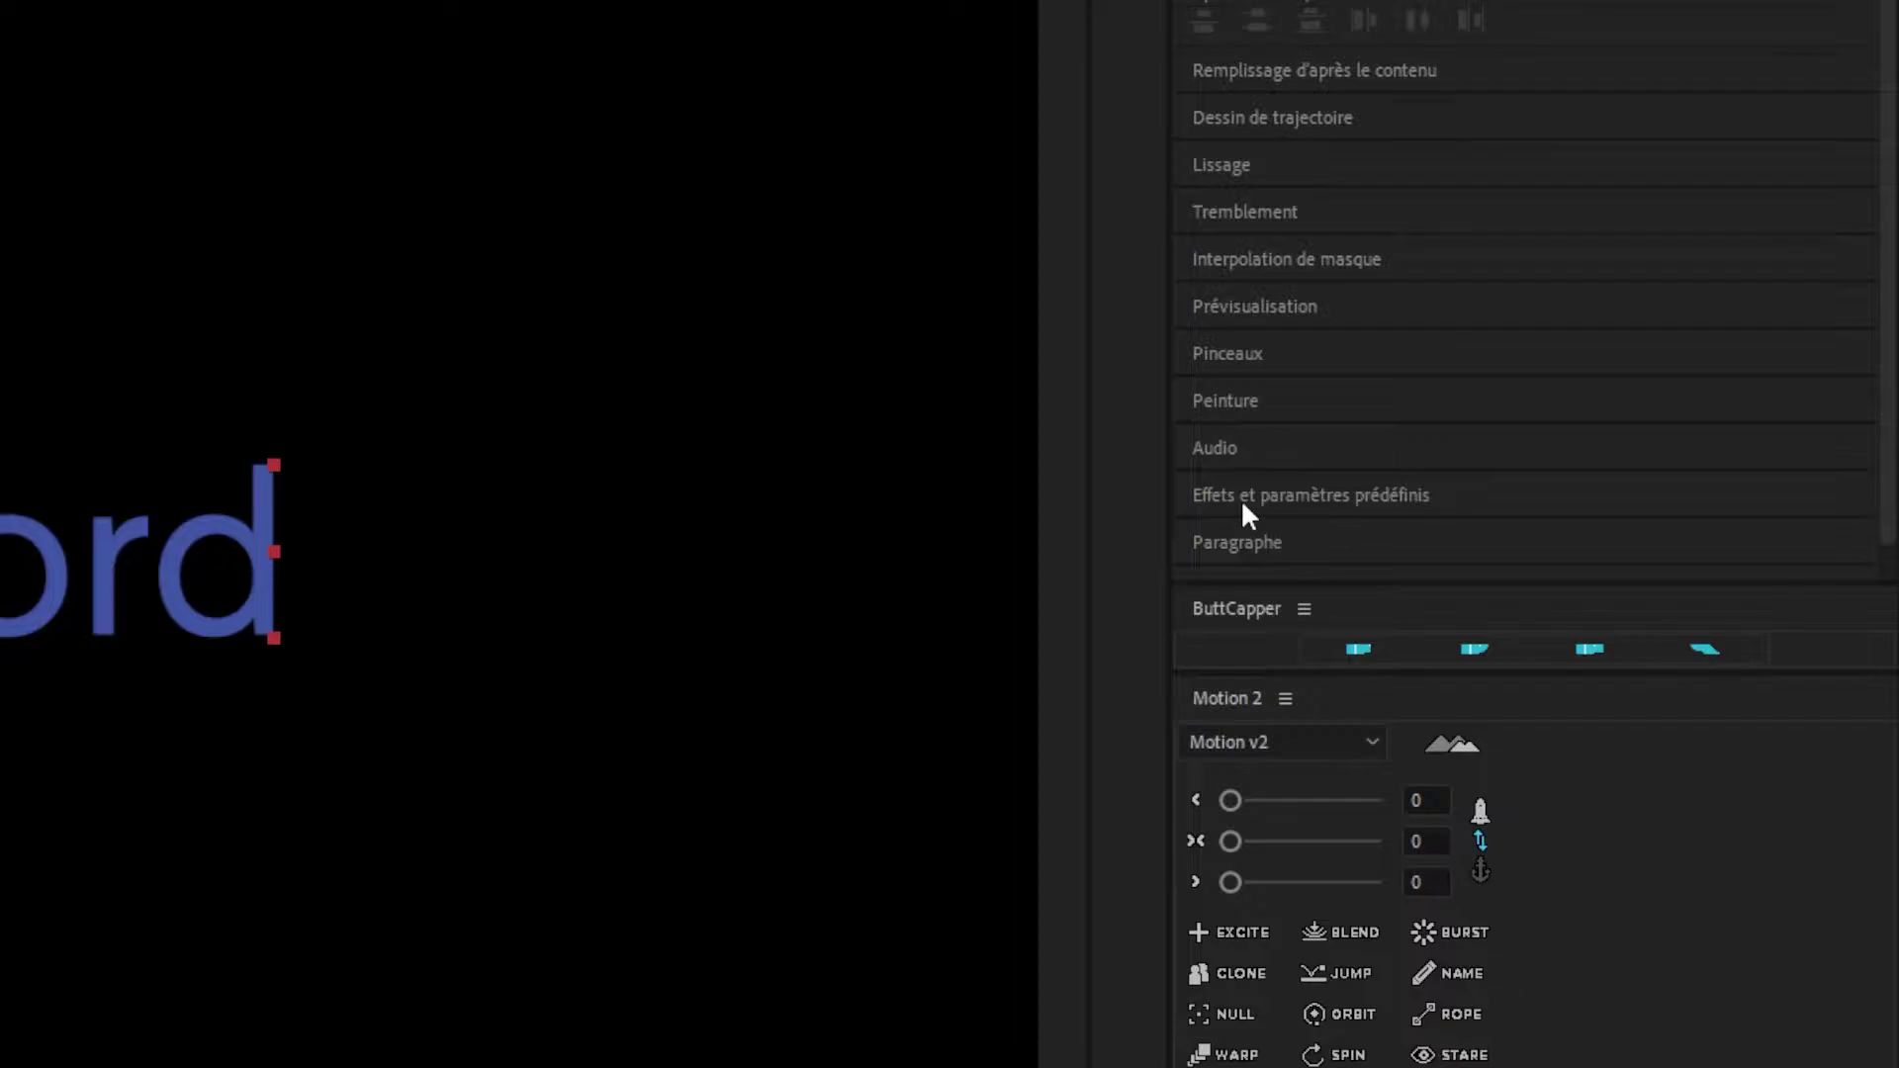
Step: Find the TextBorder effect with the search term "textborder" and apply it to the "Hello word" text layer
click(1243, 496)
drag(1320, 352, 1268, 354)
click(1321, 350)
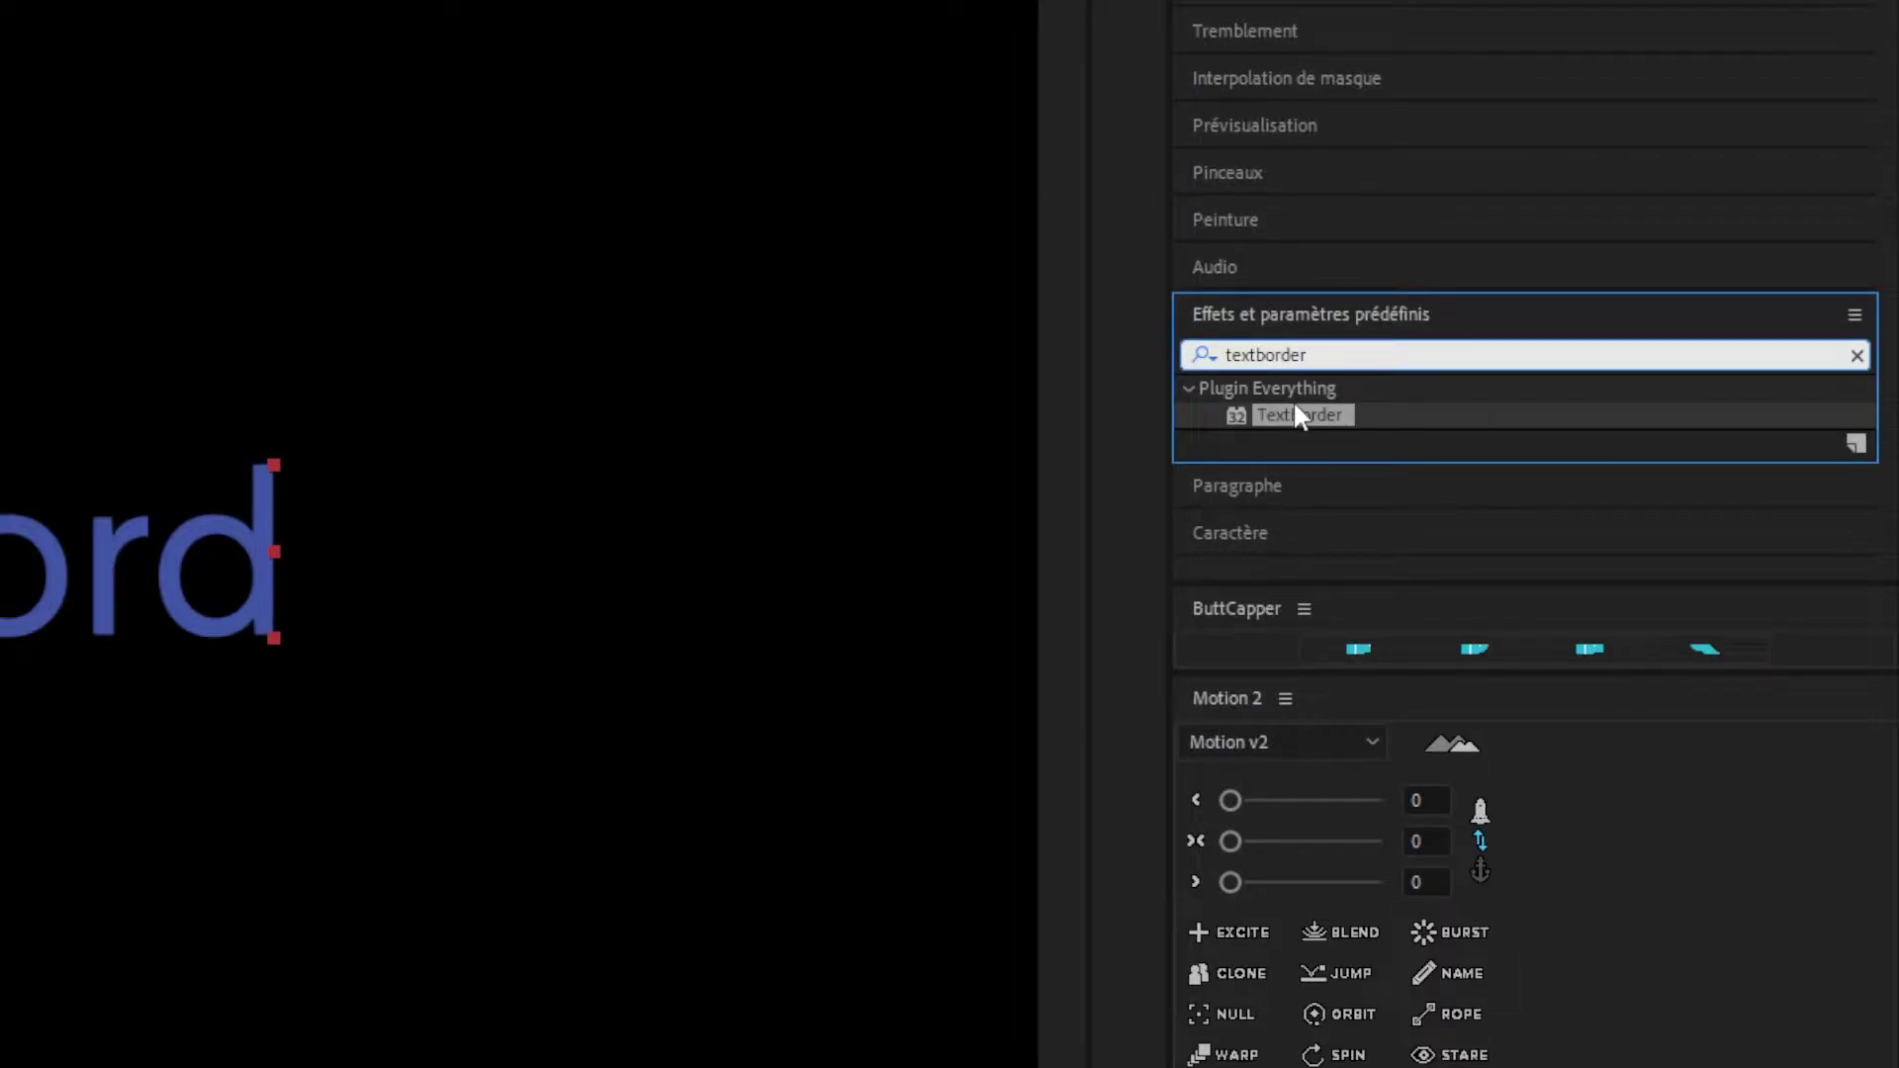
drag(1296, 415, 60, 1066)
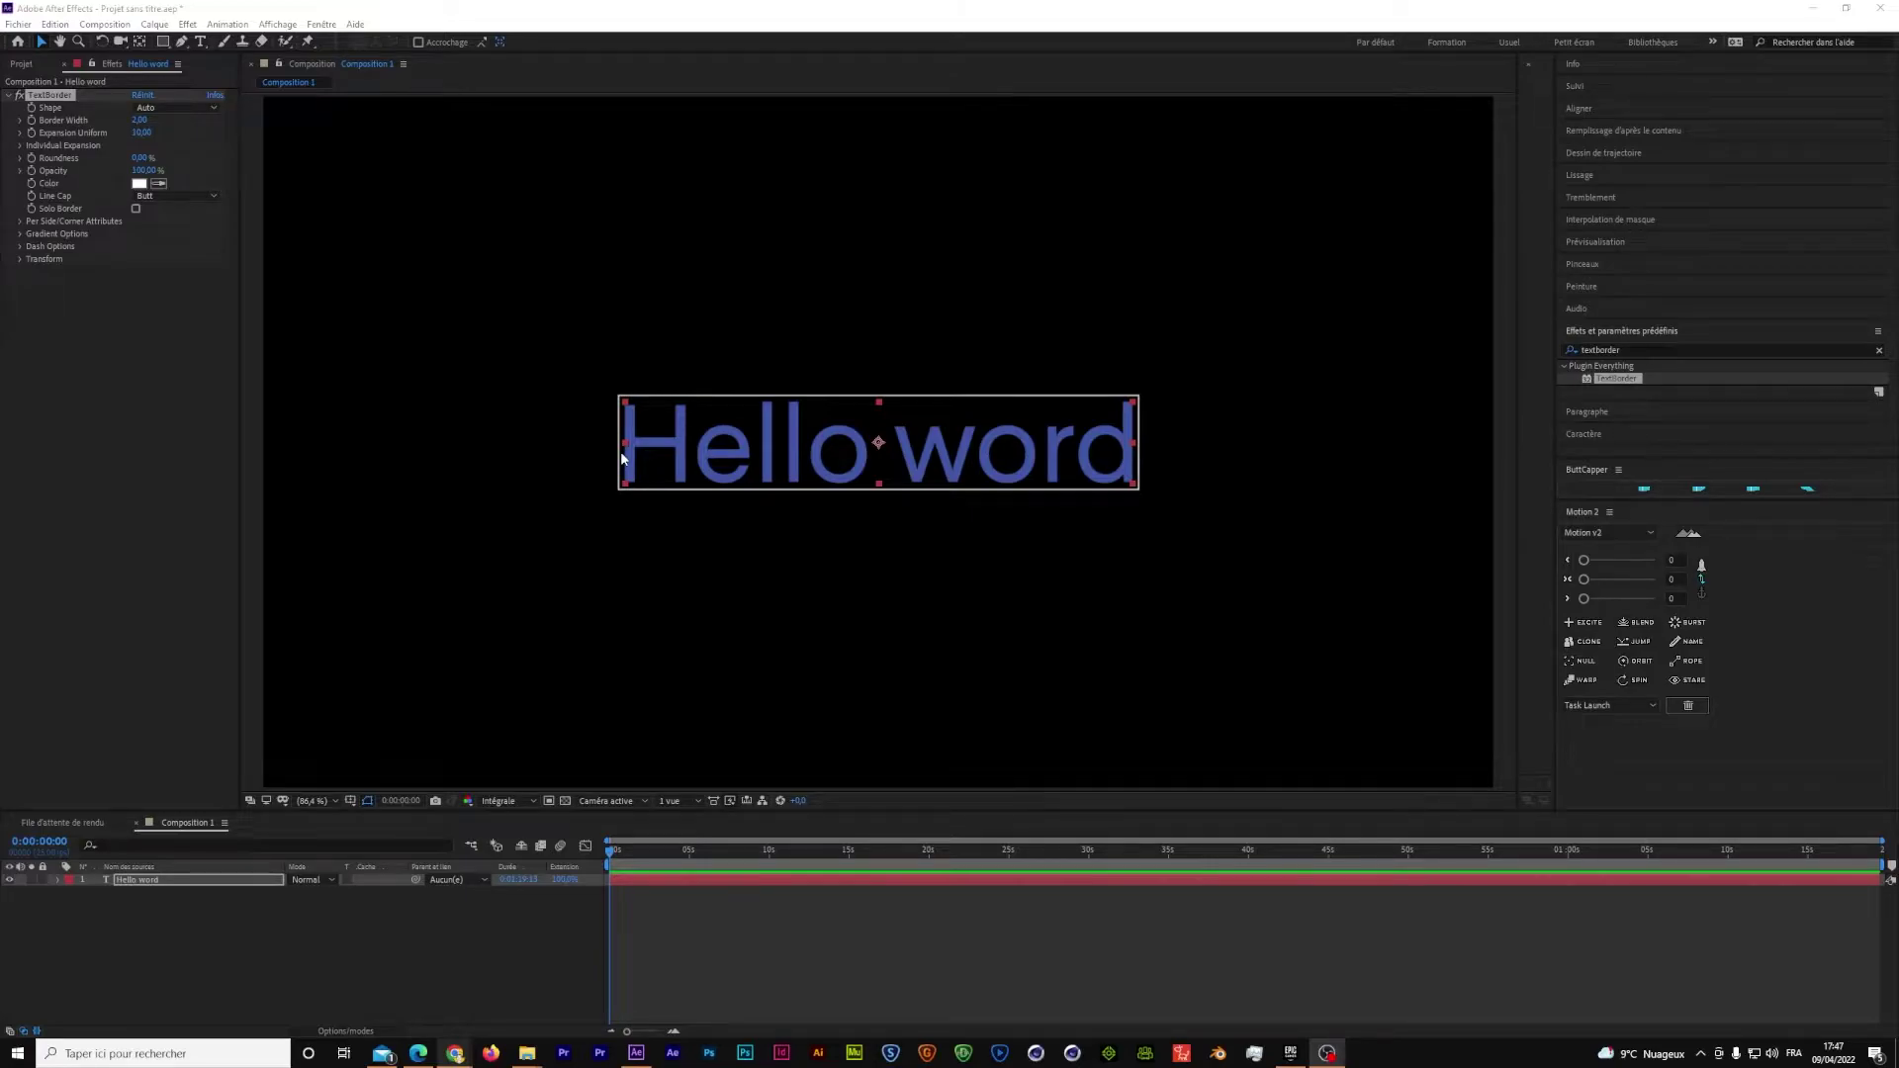
Step: Try the Square border shape, then switch the TextBorder shape to Polygon
click(174, 107)
click(171, 144)
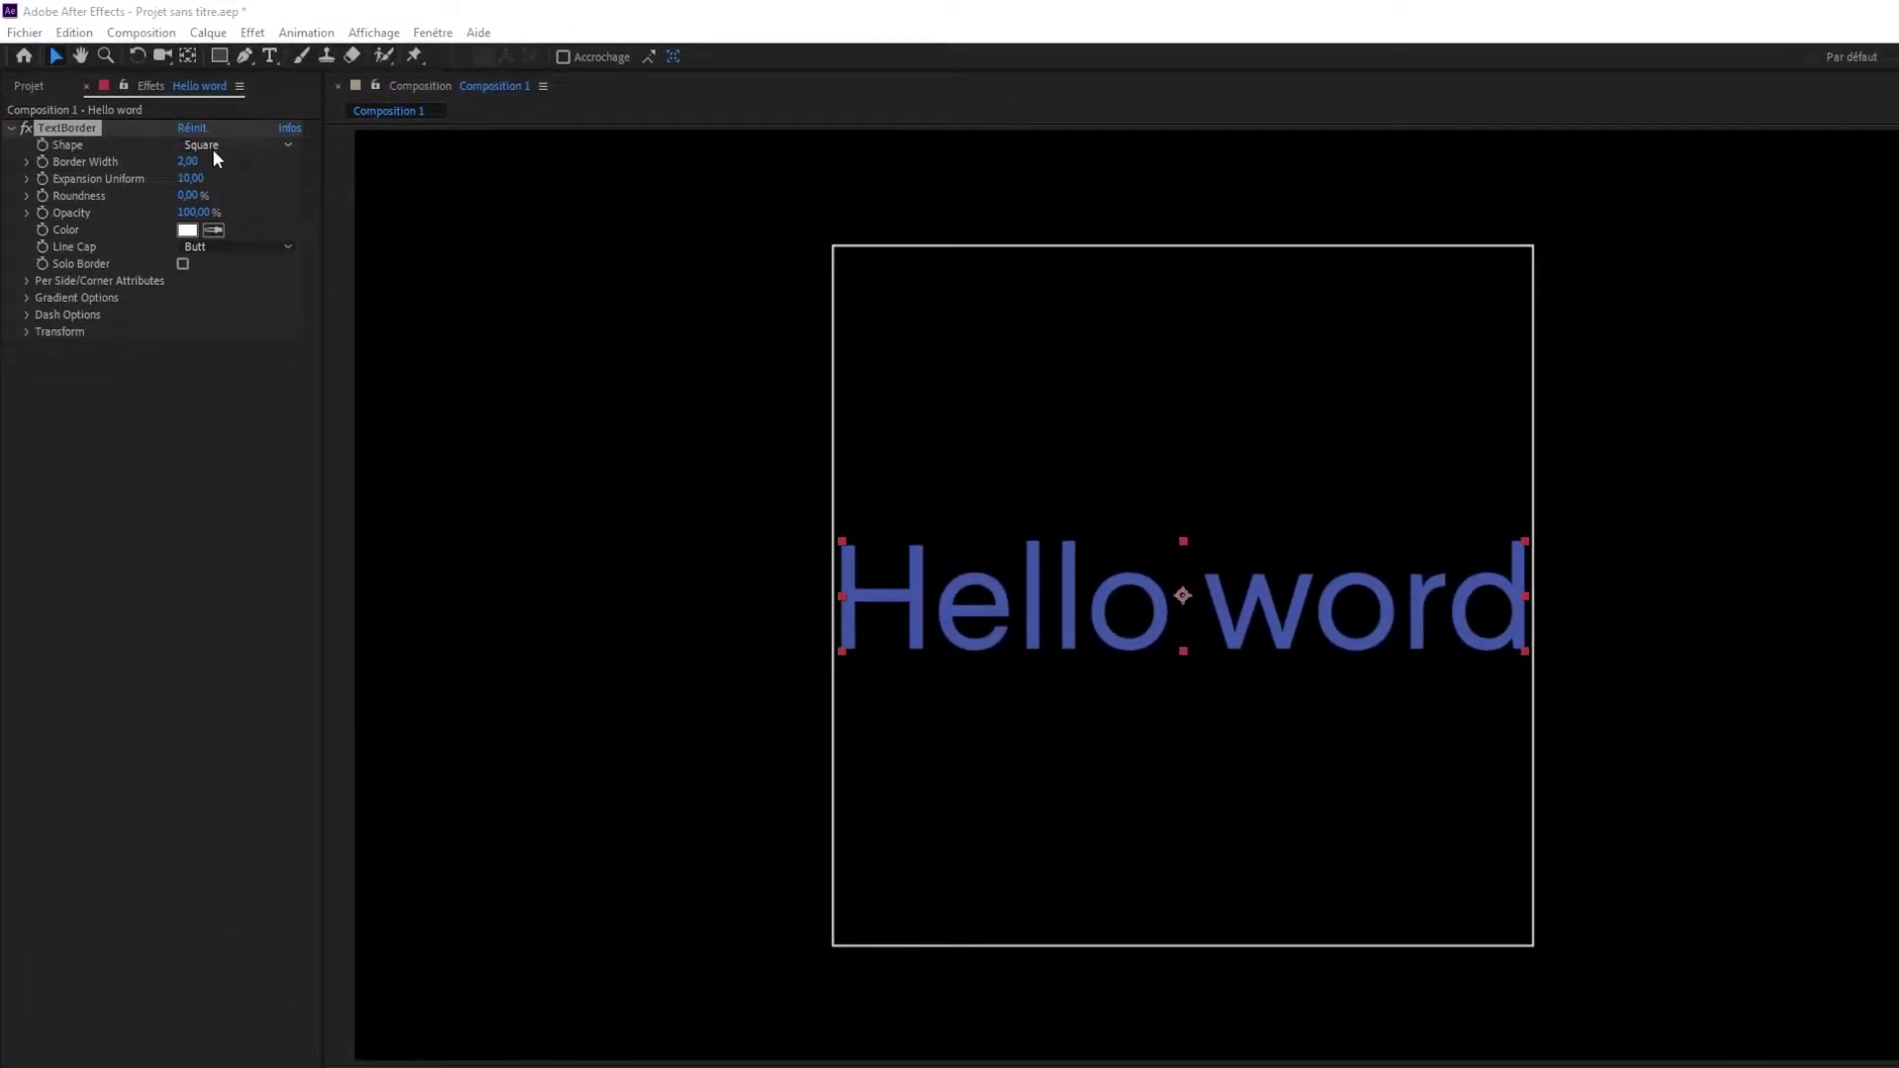
click(214, 148)
click(238, 214)
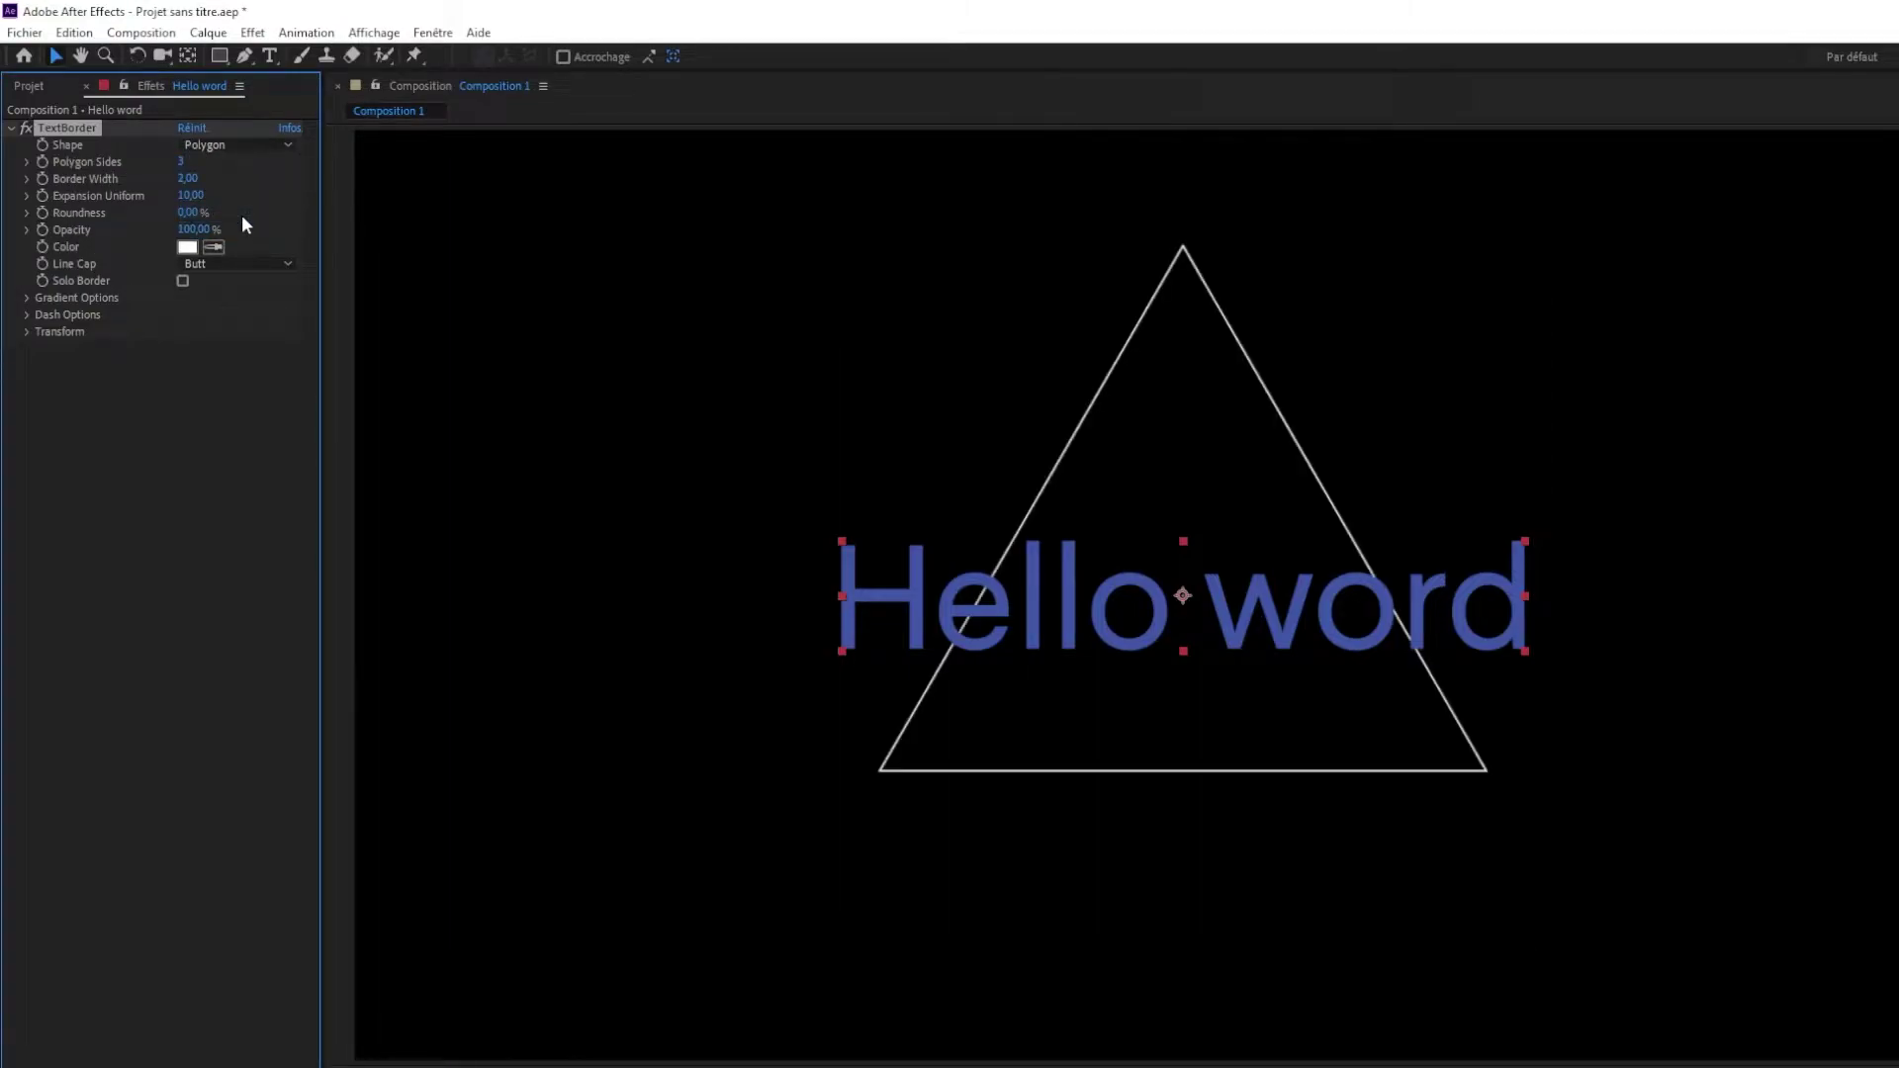
Step: Raise the polygon border's number of sides to 48
click(244, 146)
click(126, 153)
drag(178, 161, 4, 195)
drag(188, 179, 619, 169)
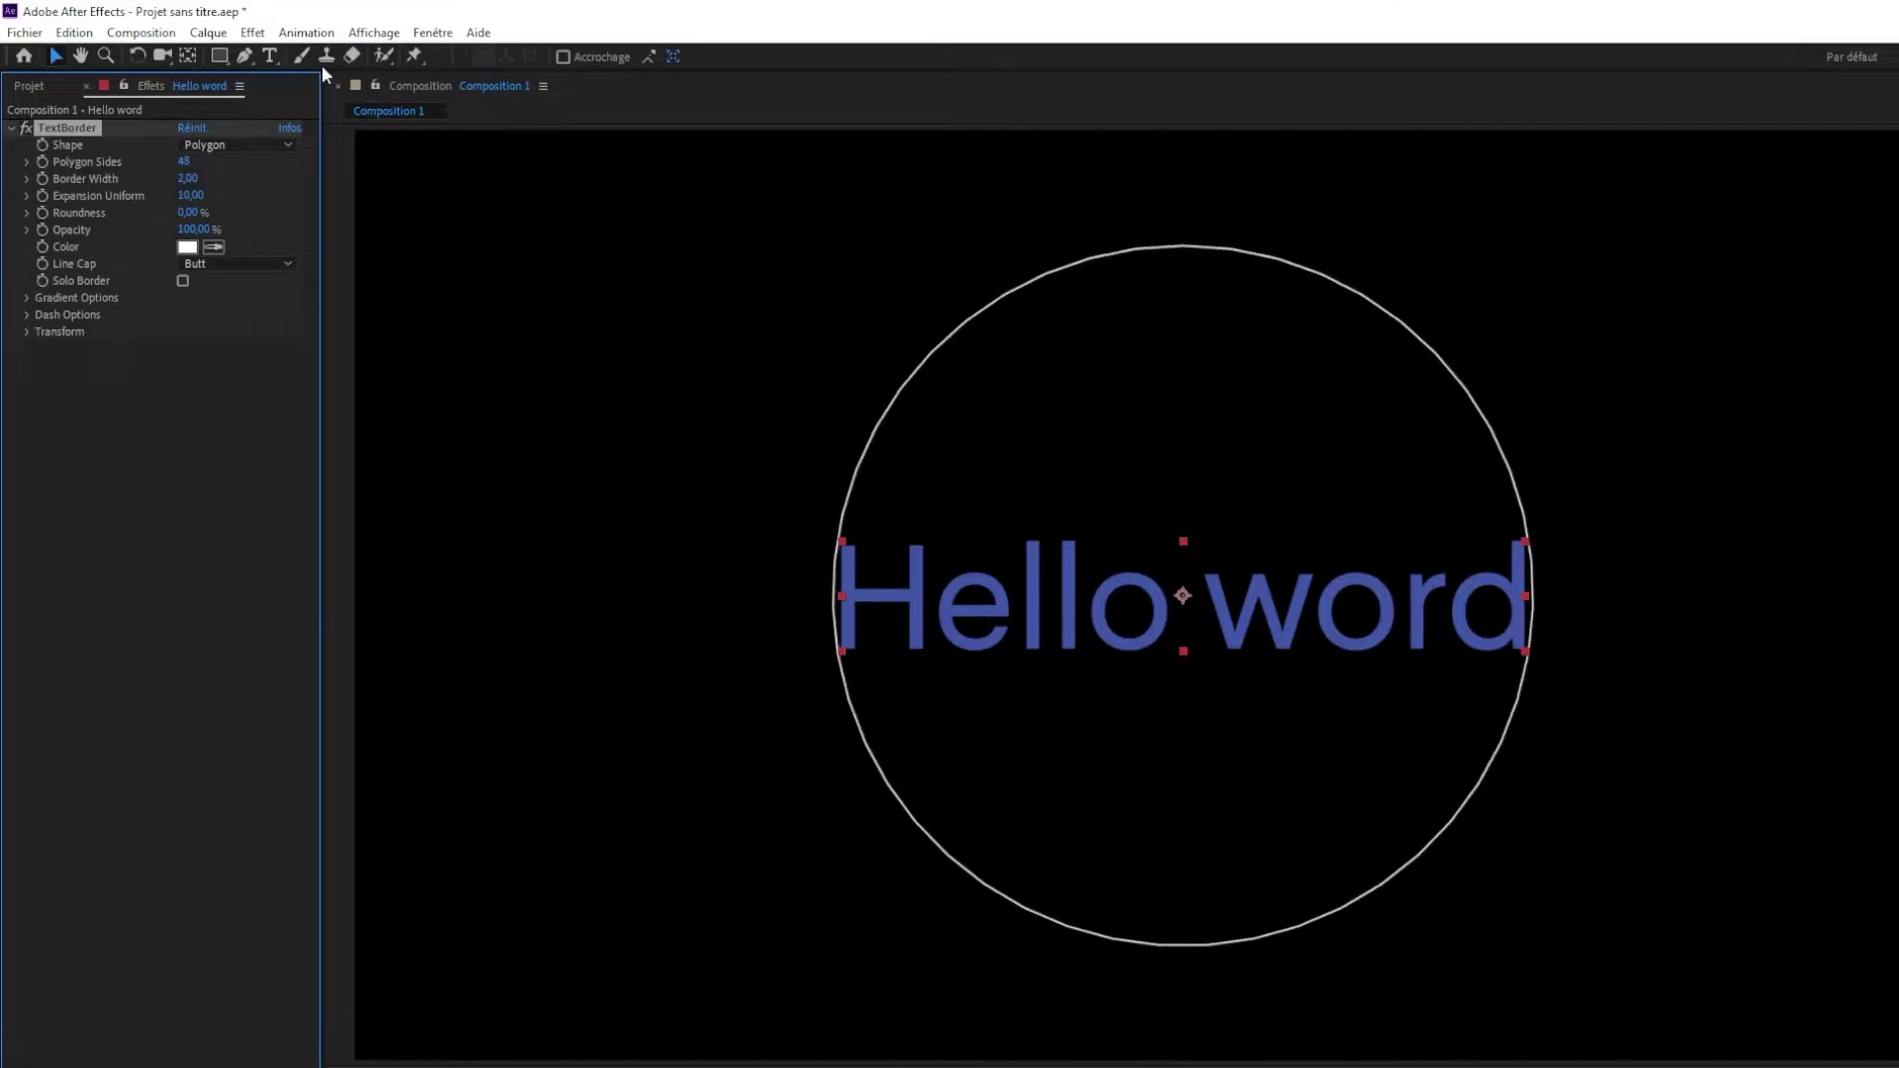
Step: Correct the text to "Hello world" and set the TextBorder shape to Auto
click(267, 58)
click(1431, 597)
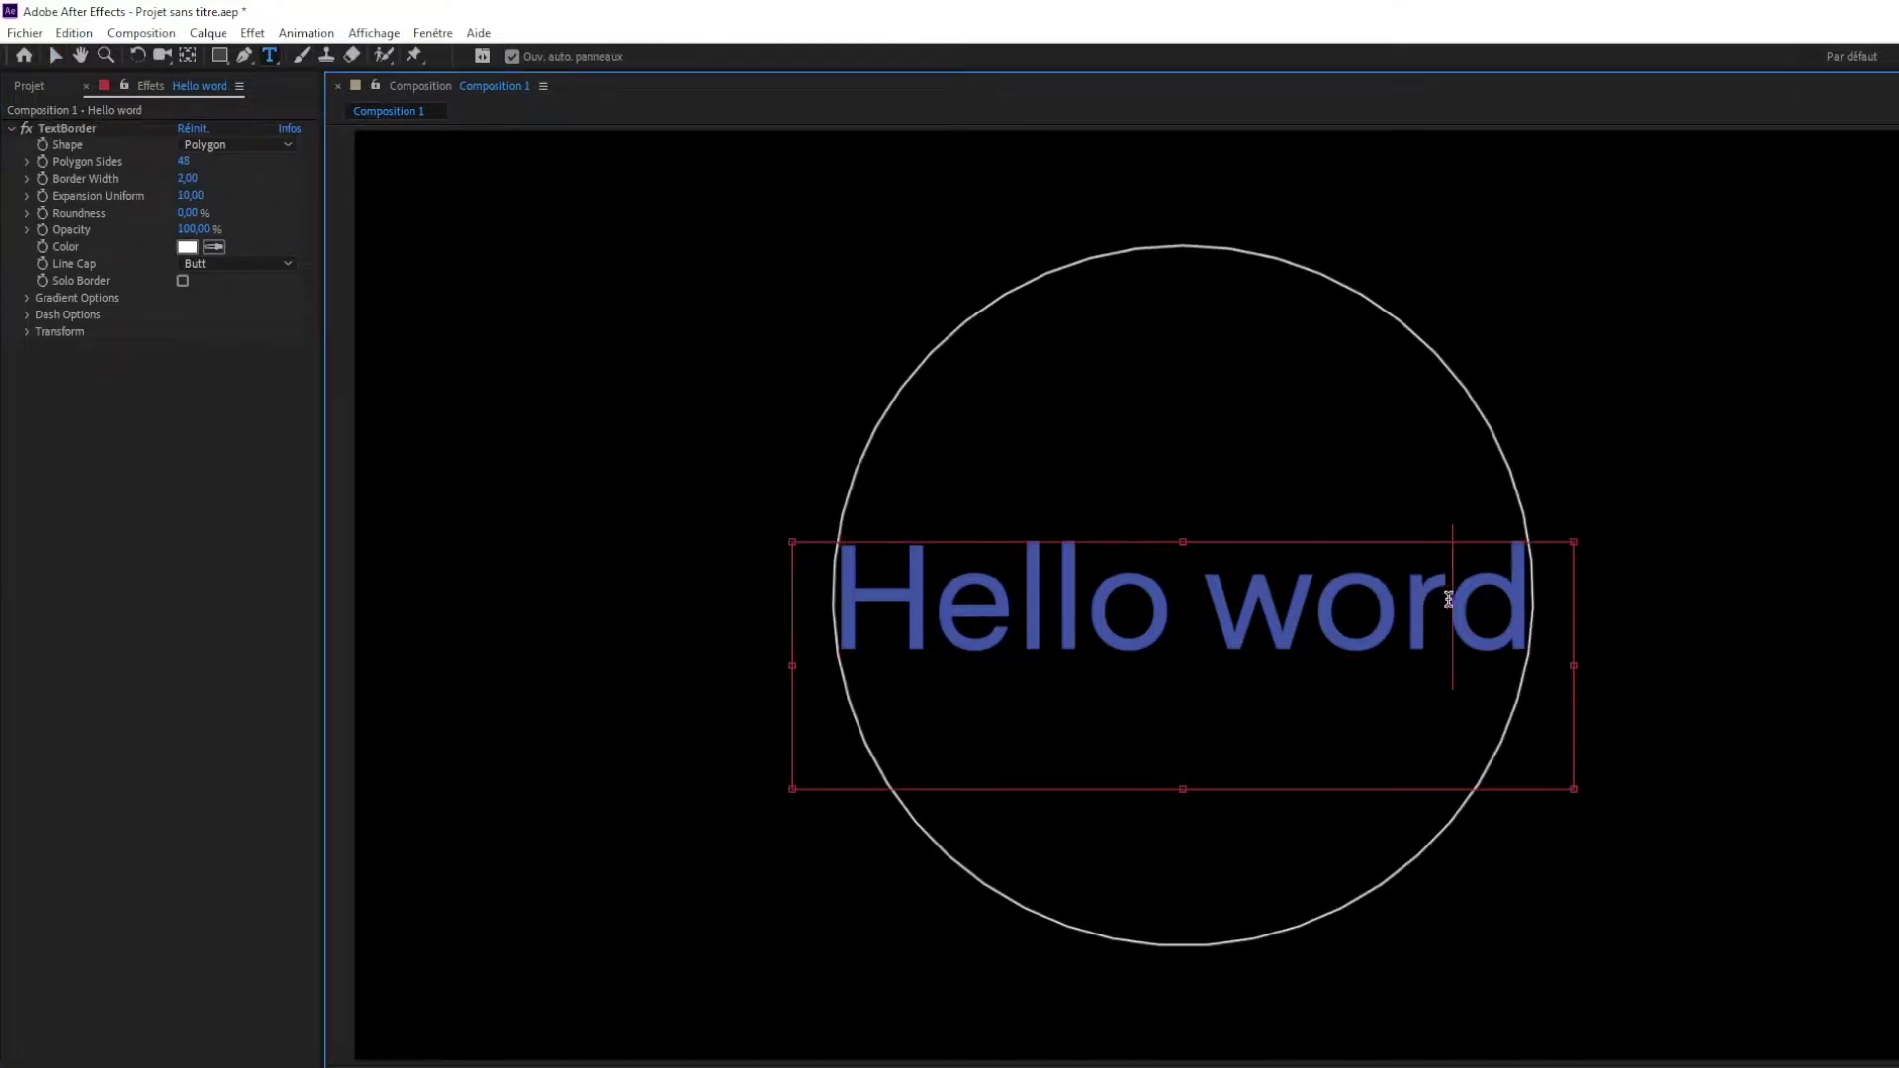
text(l)
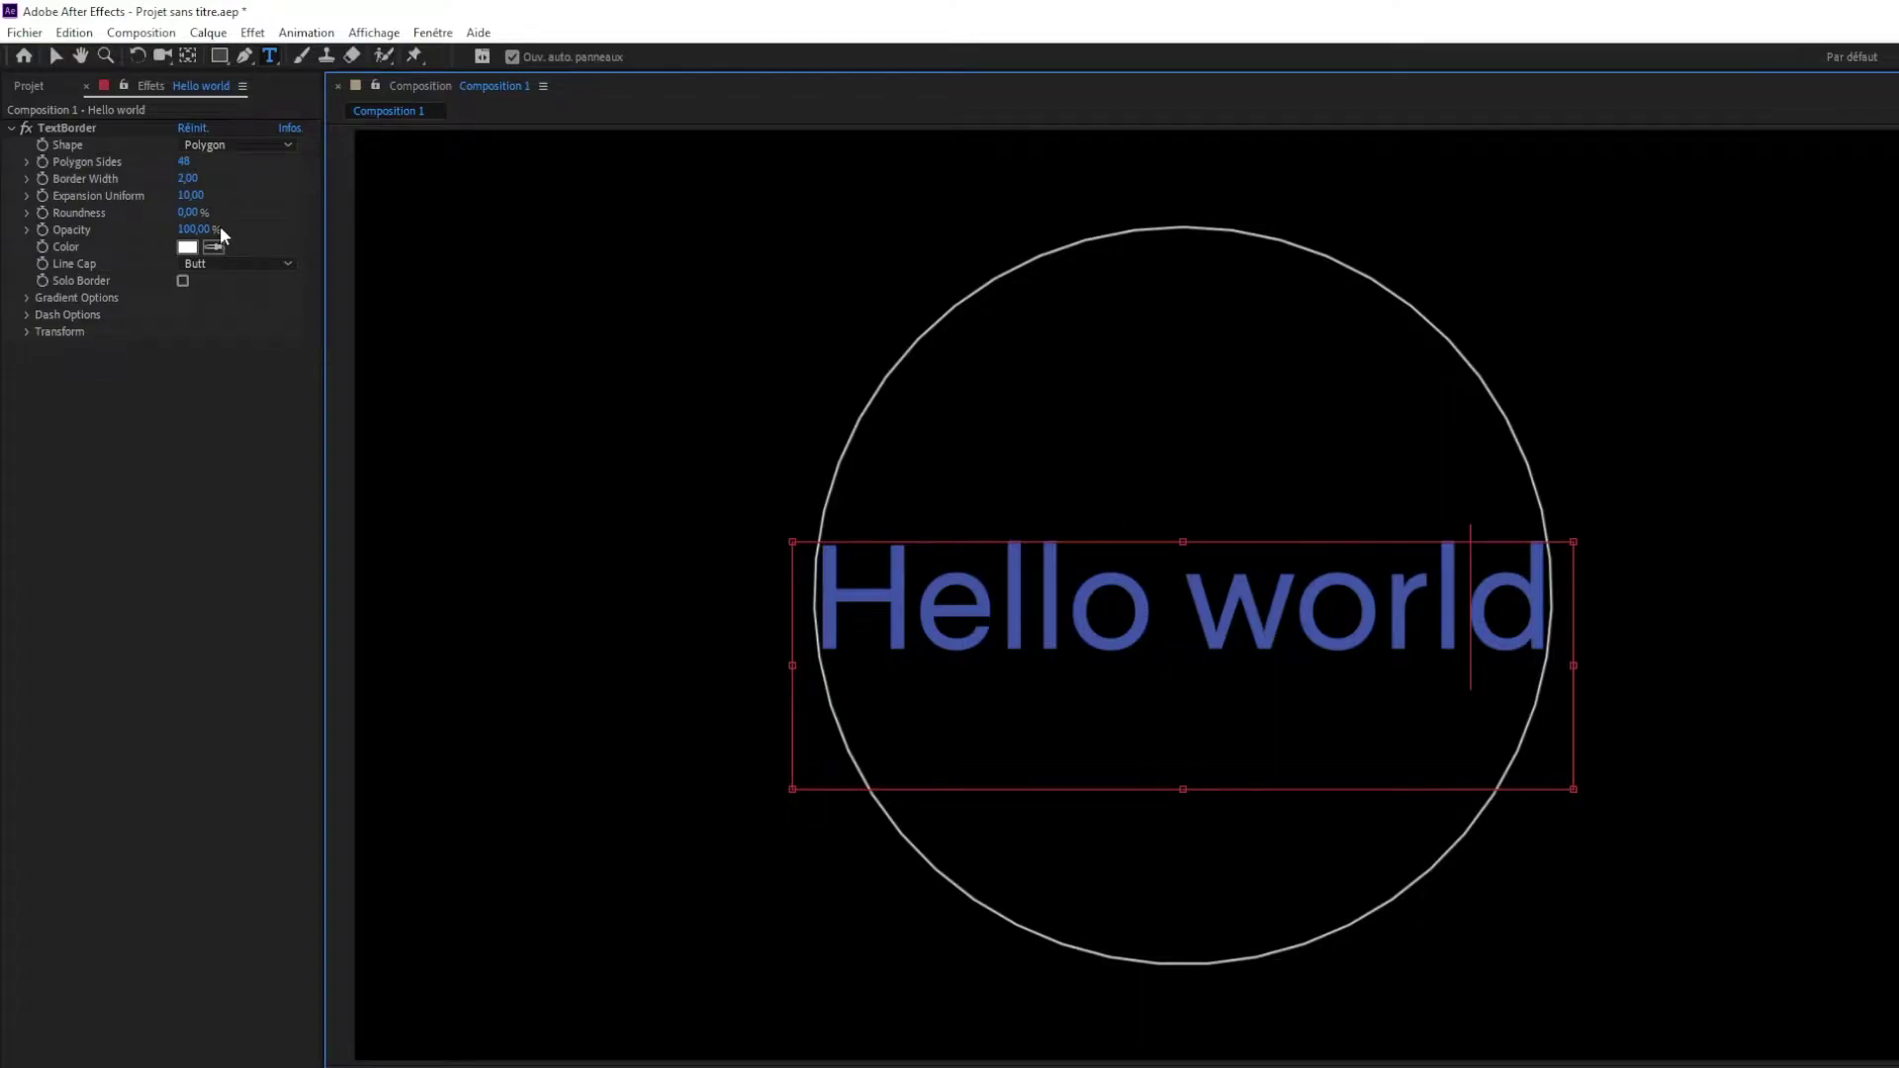
click(212, 148)
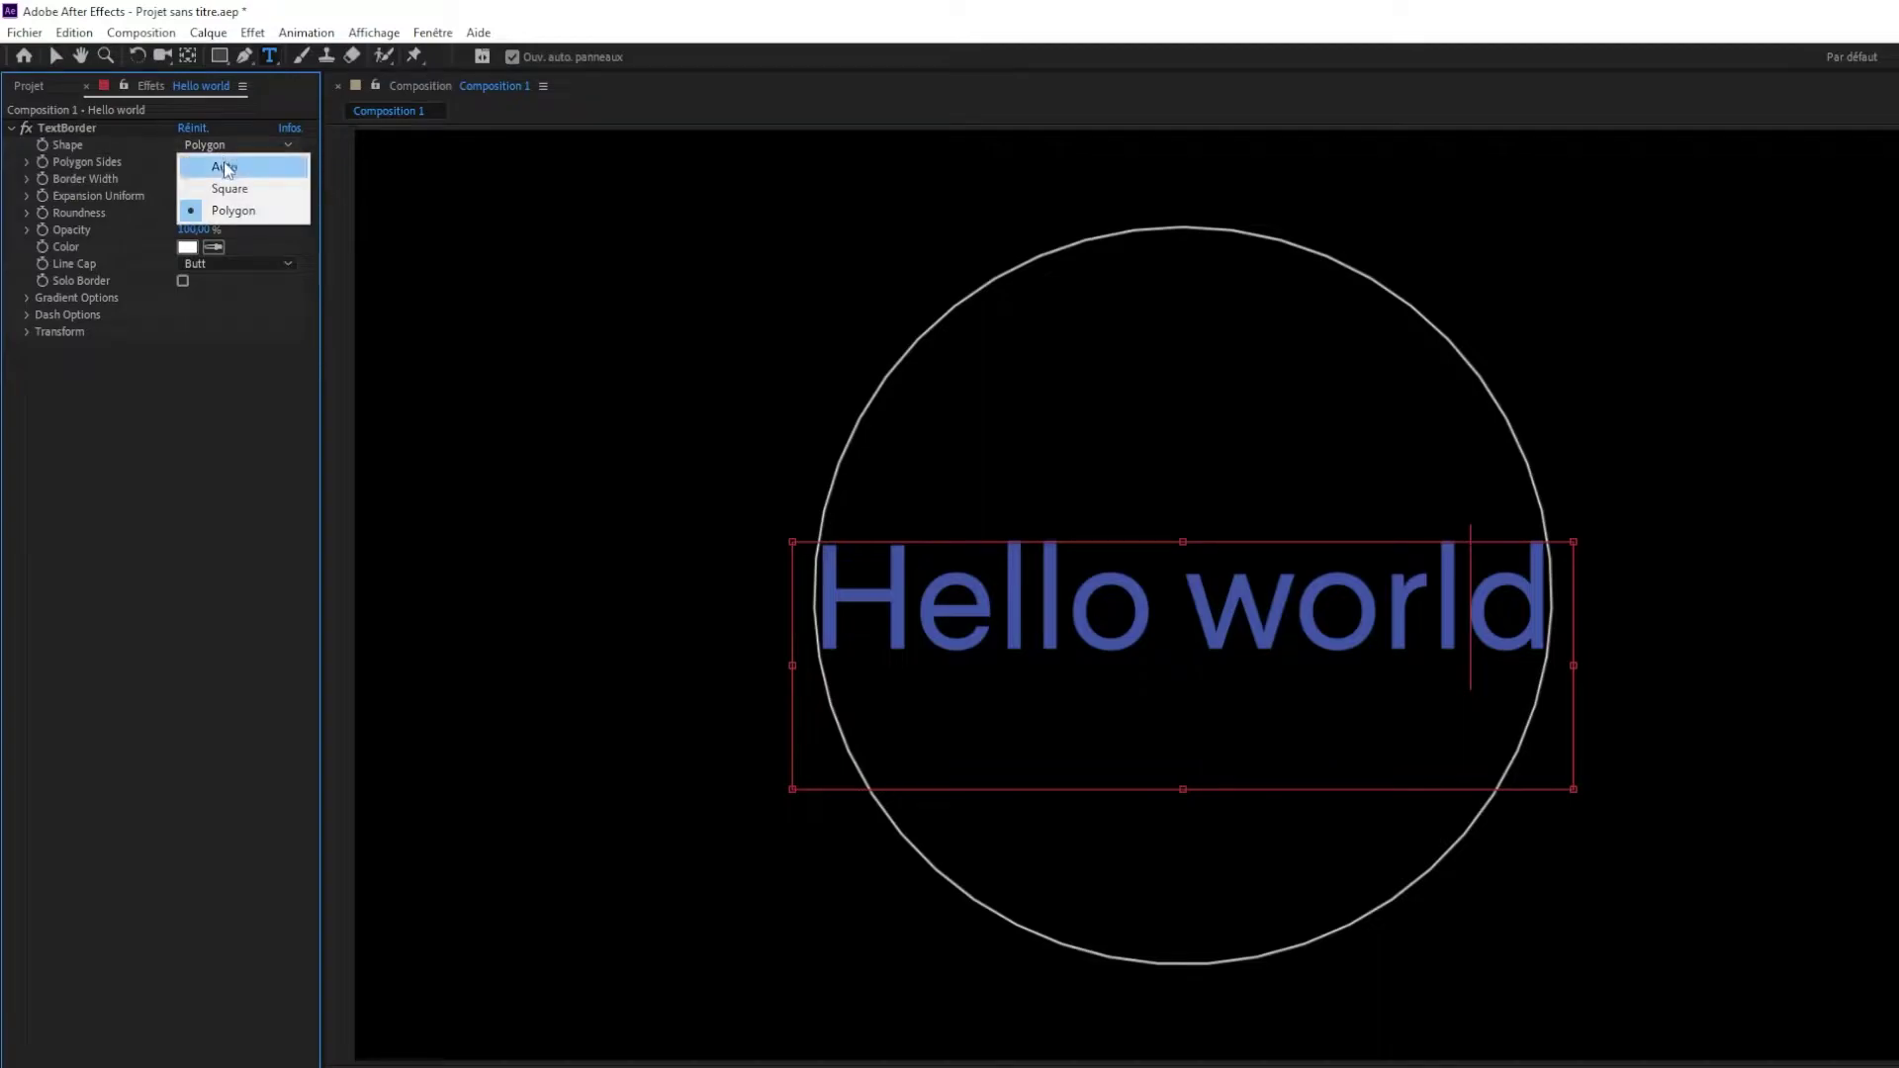
click(226, 167)
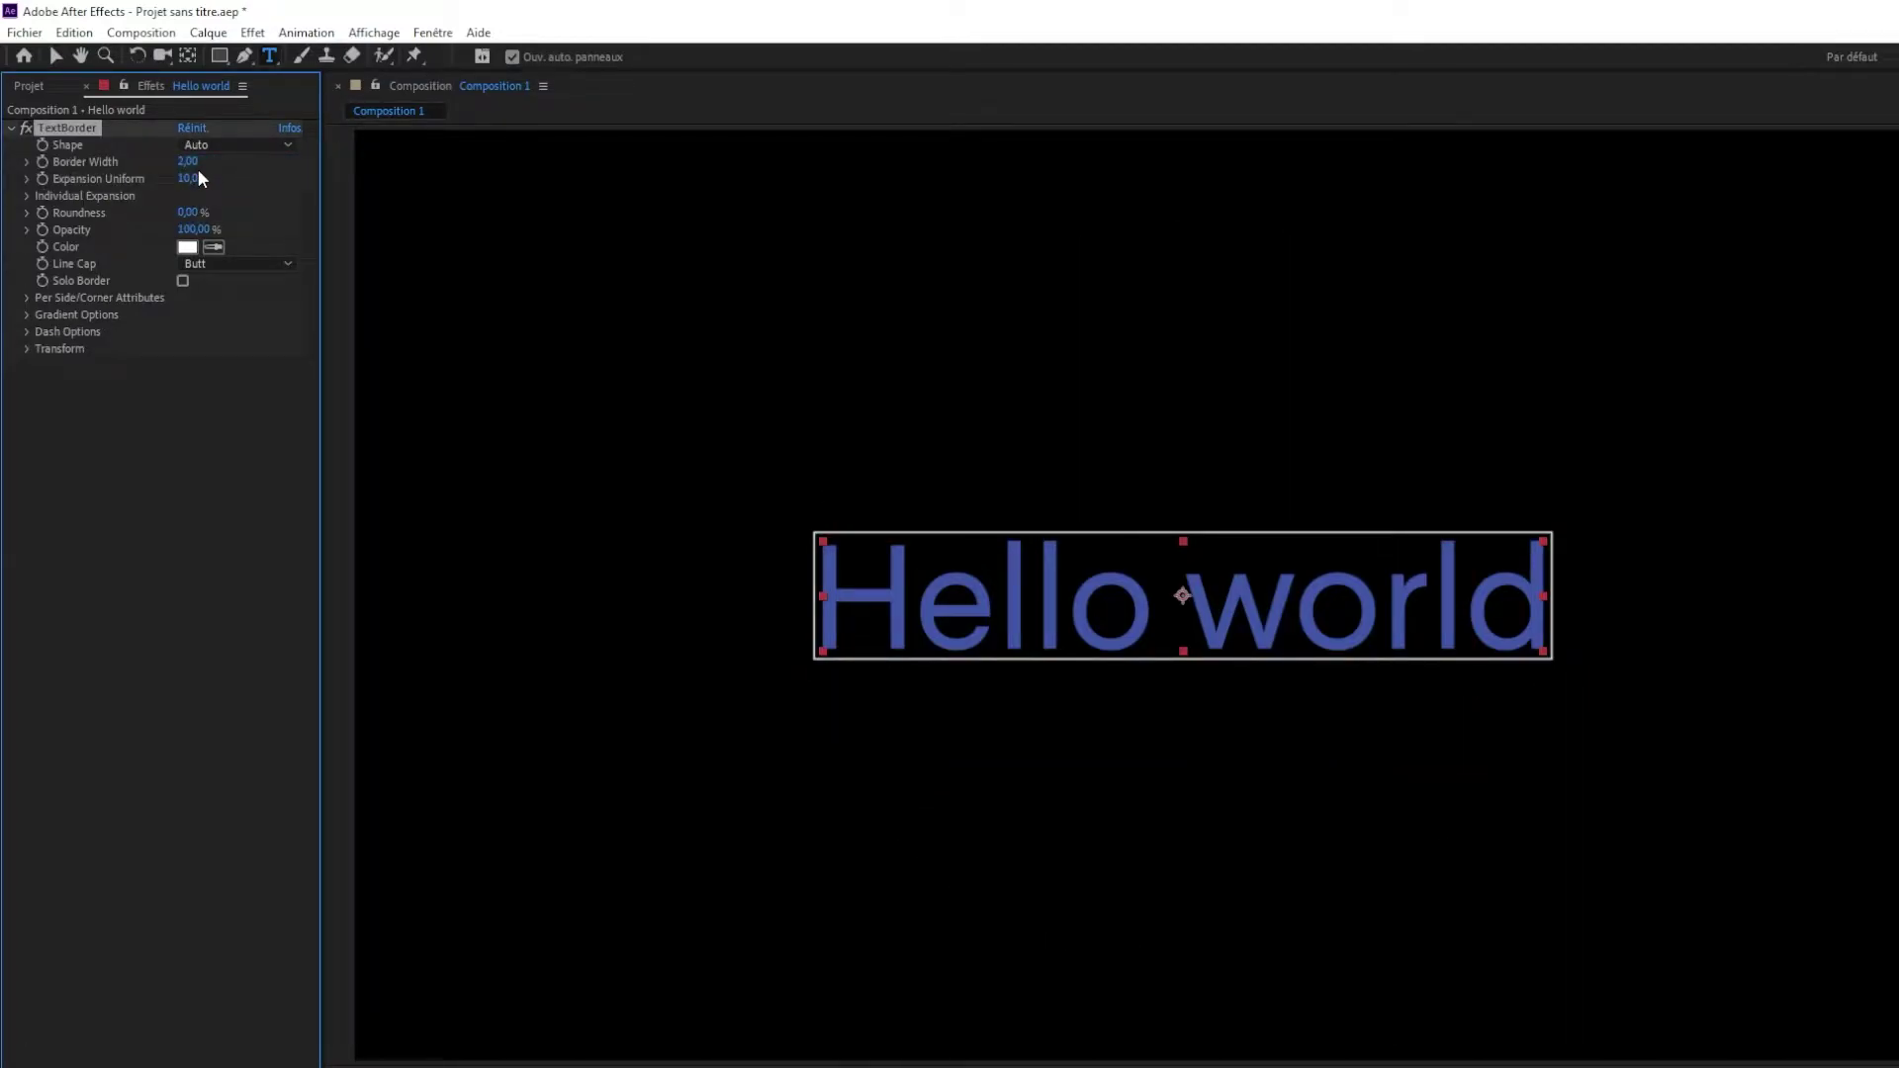
Step: Set the border width to 5 and the uniform expansion to 160
drag(186, 161, 145, 168)
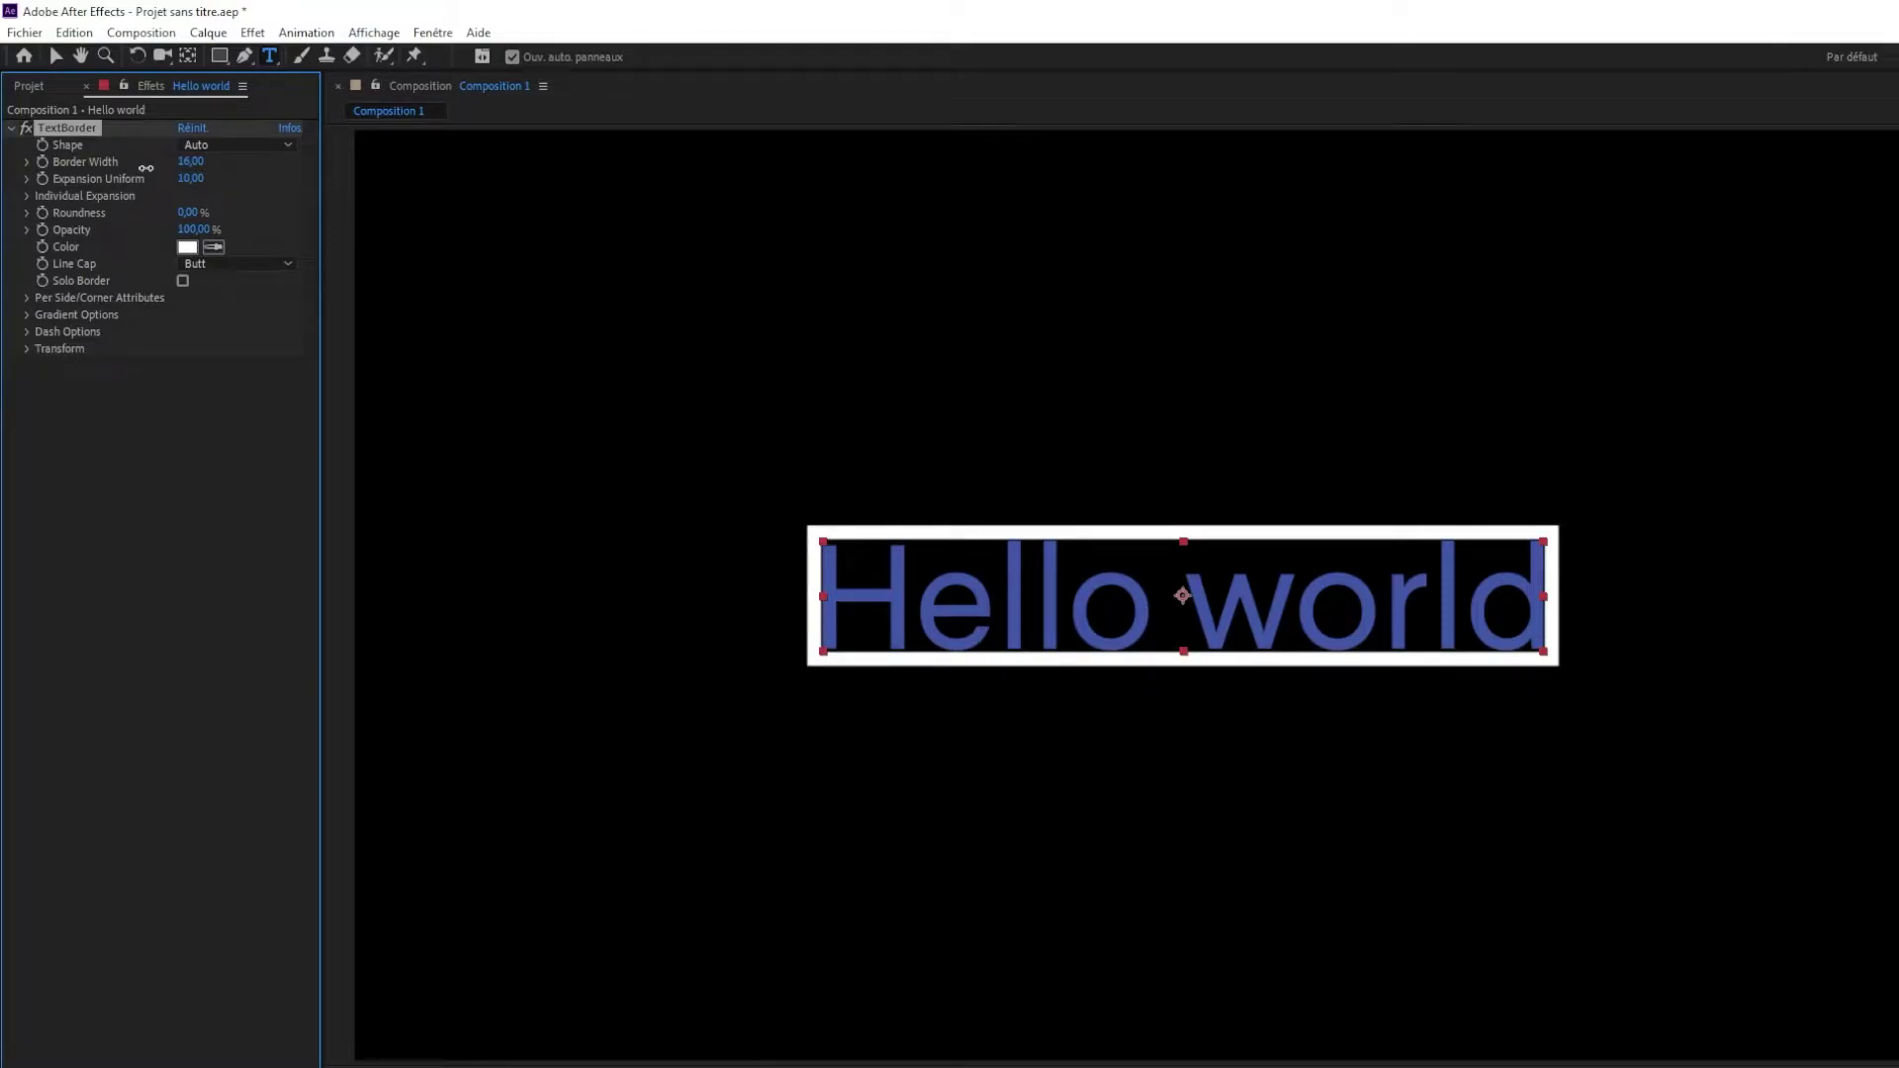
mouse_move(146, 169)
mouse_down()
mouse_move(193, 175)
mouse_move(127, 180)
mouse_up()
click(187, 161)
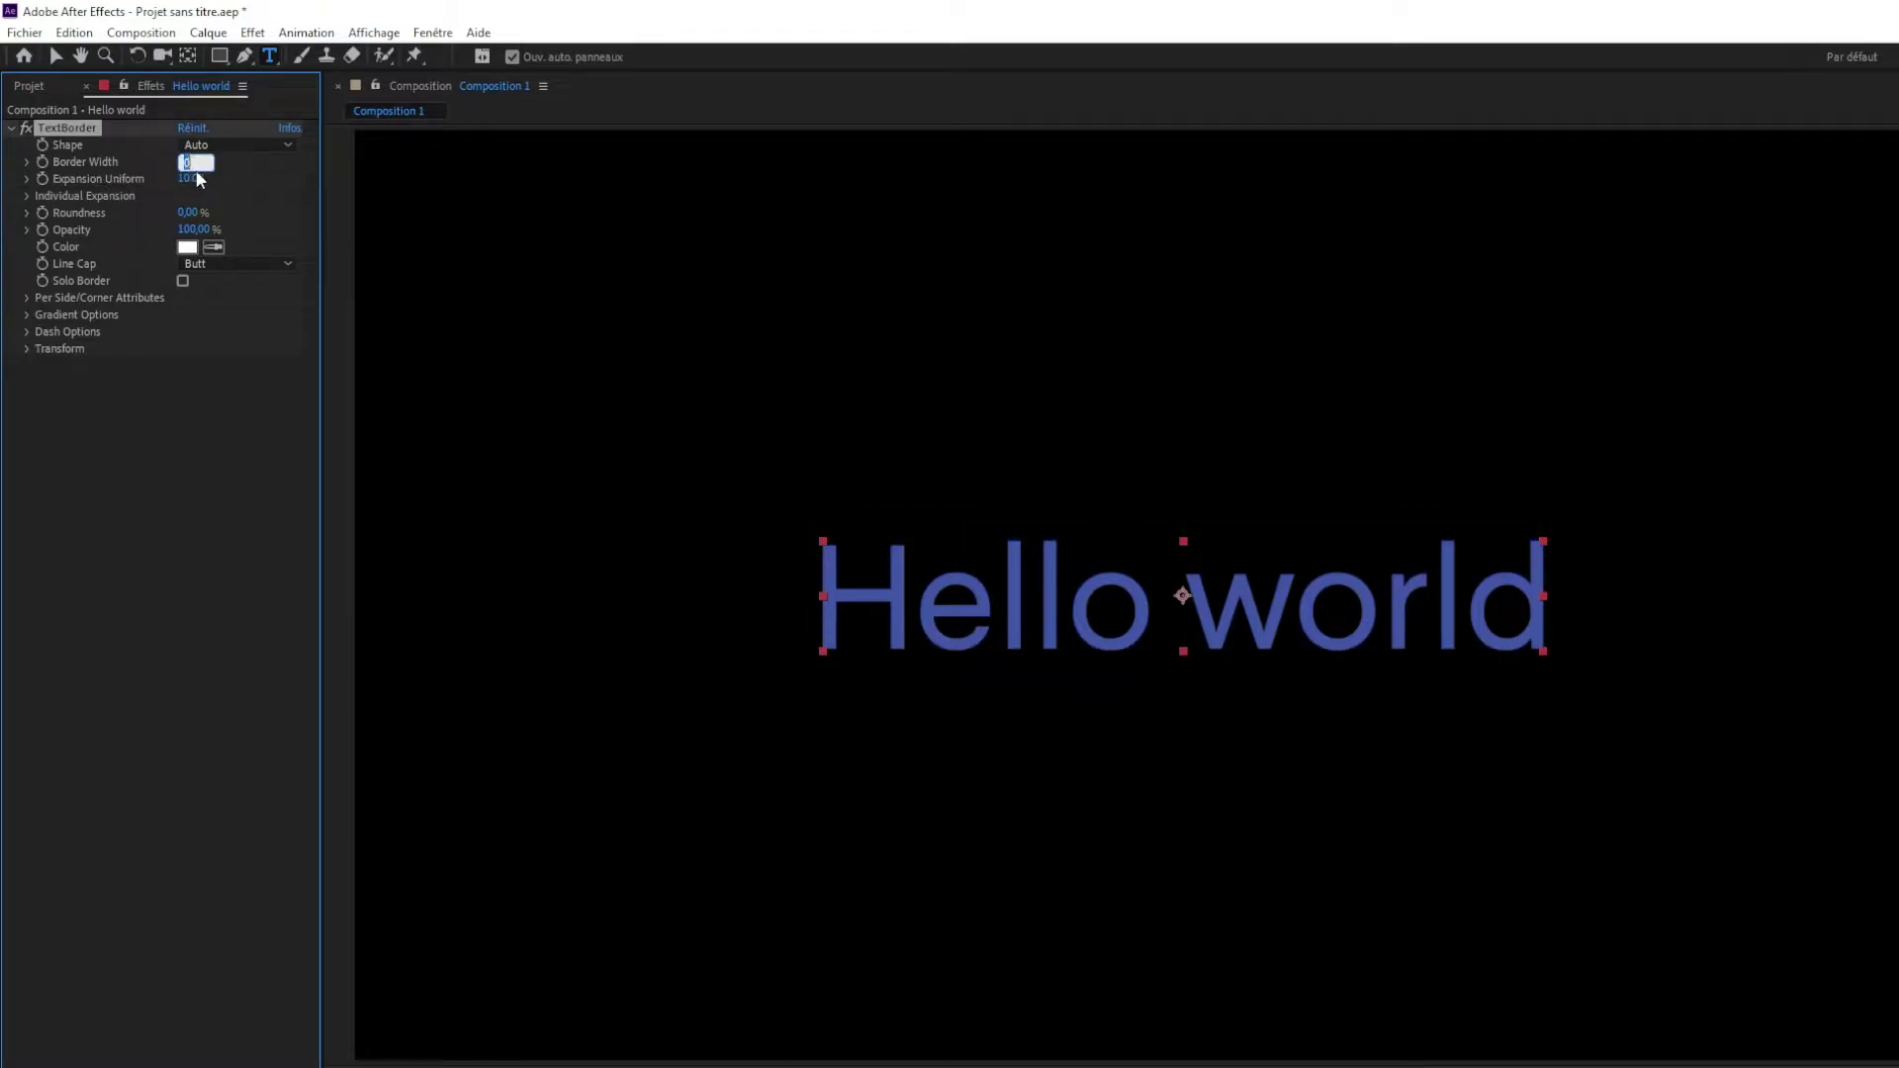
text(5)
key(Return)
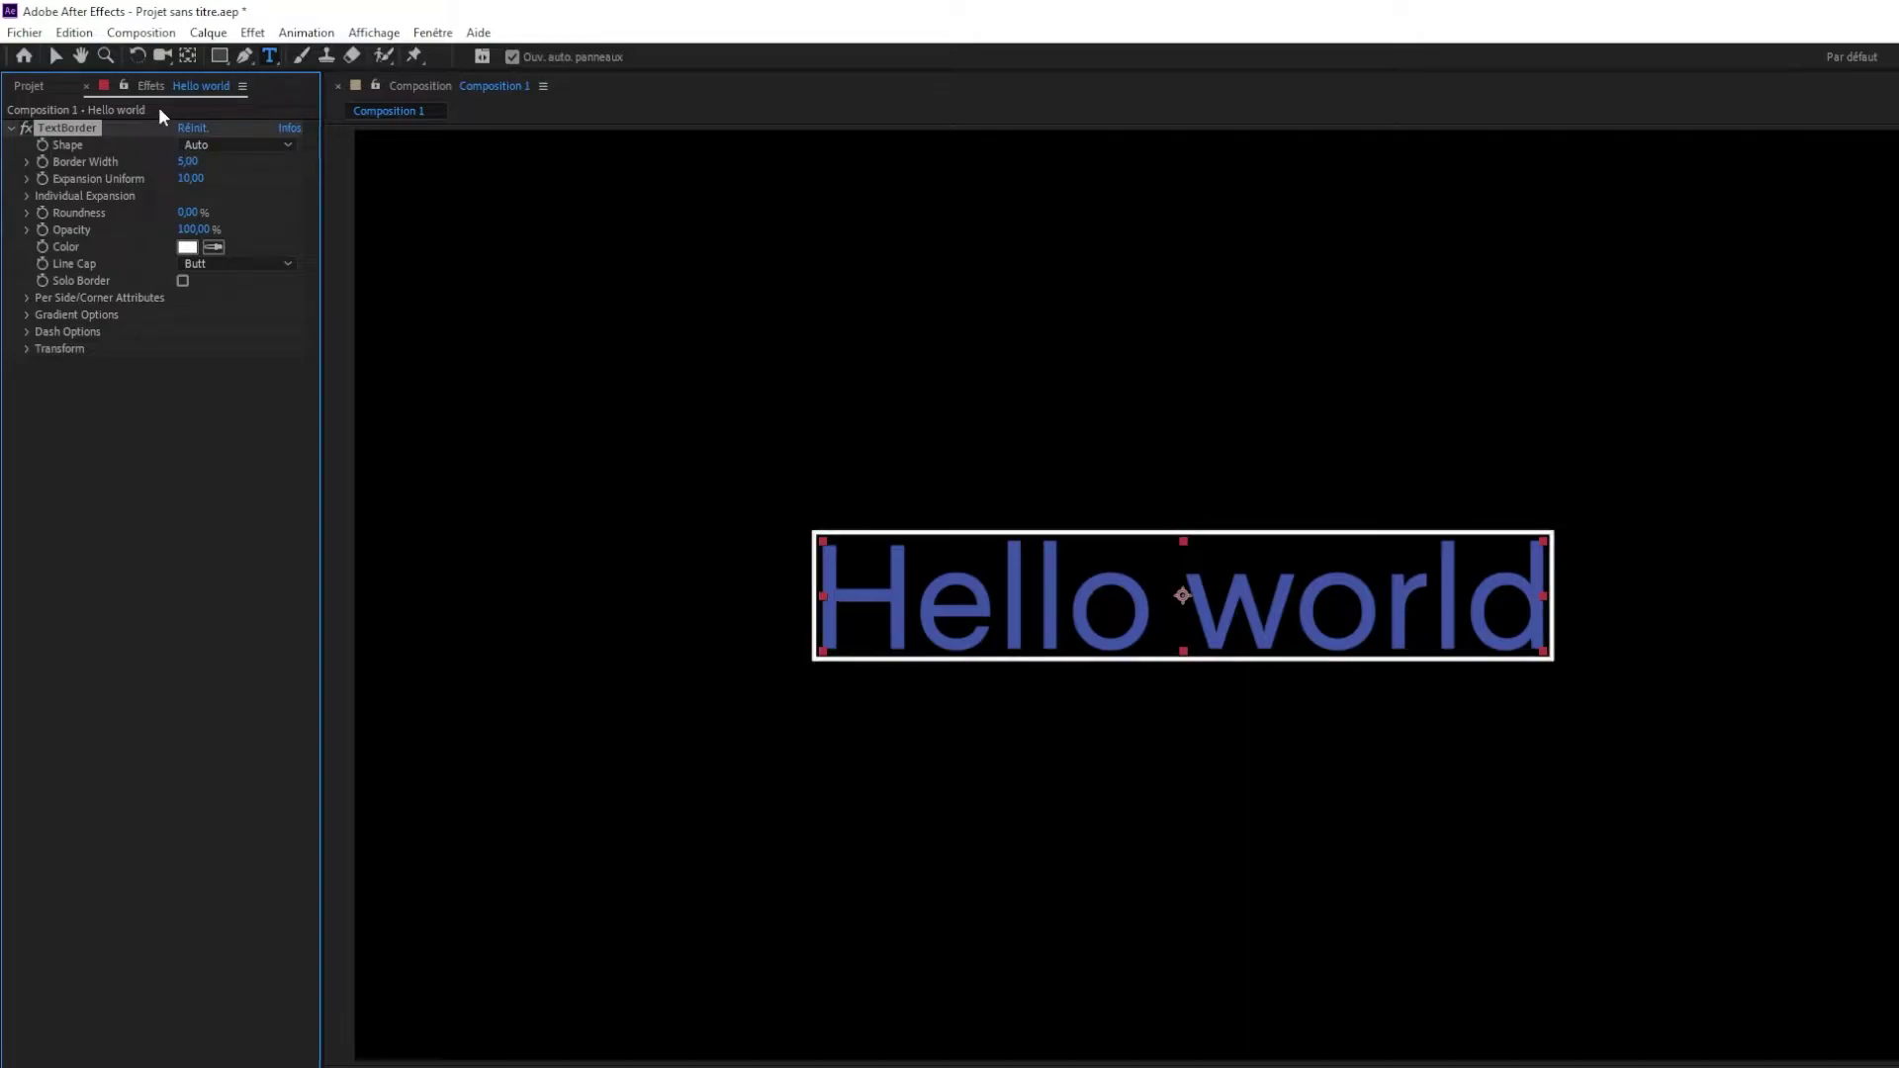
drag(201, 185, 257, 181)
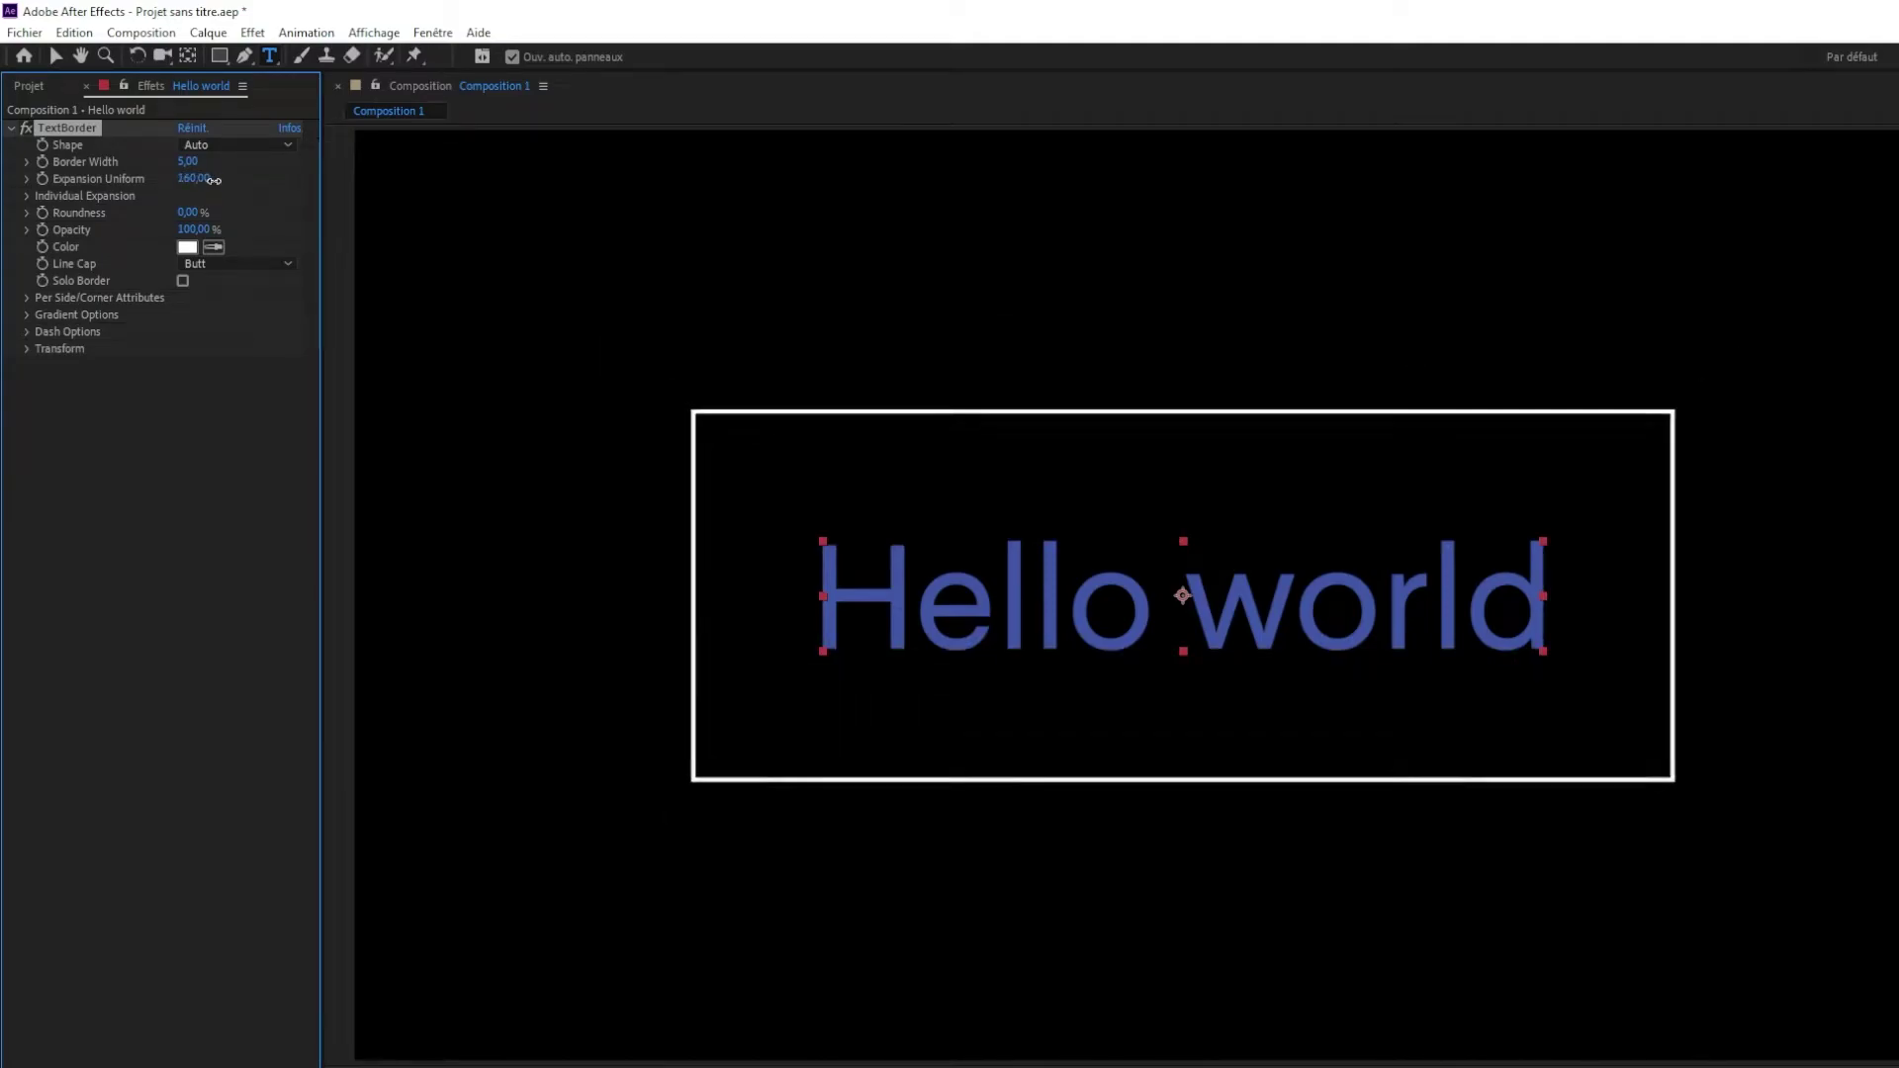
Step: Try individual expansions with height 20, left 50, right 140 and top 80, and reset every individual expansion to 0
click(27, 194)
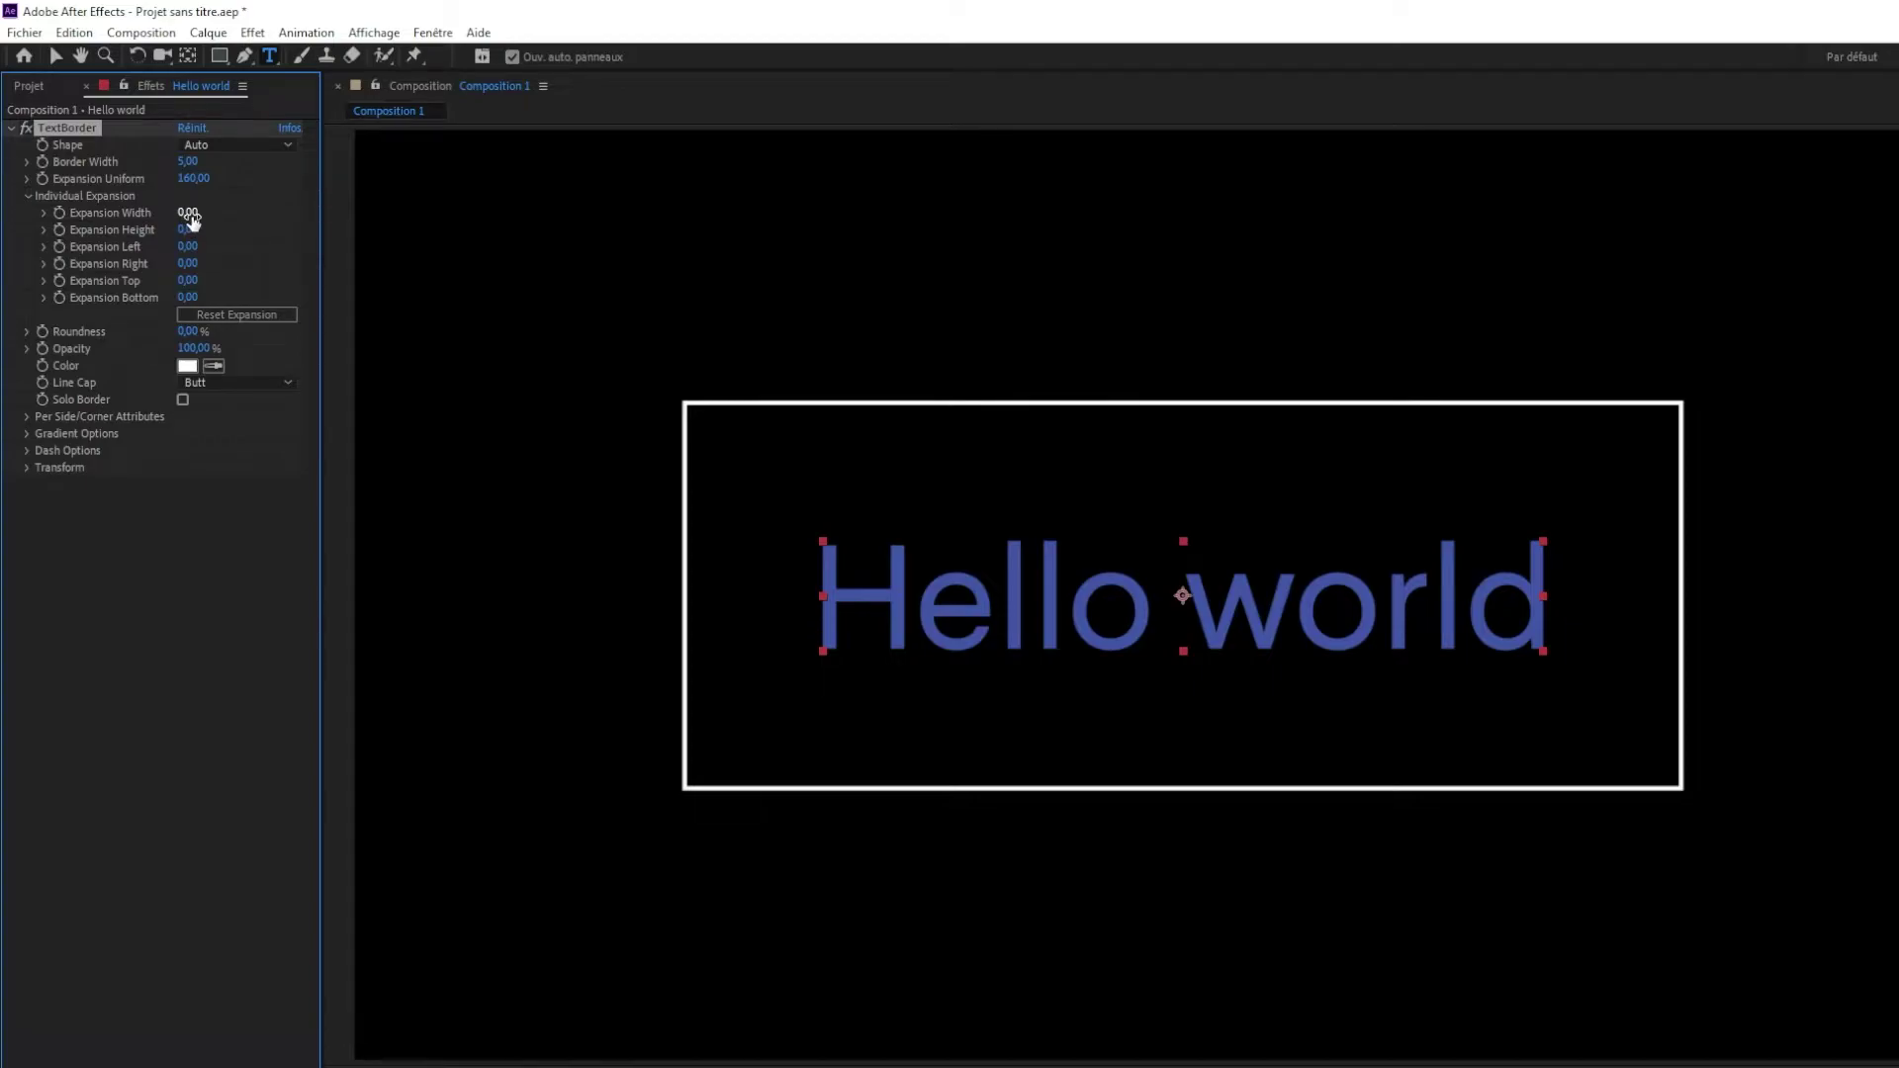
drag(192, 220, 188, 300)
click(189, 213)
text(0)
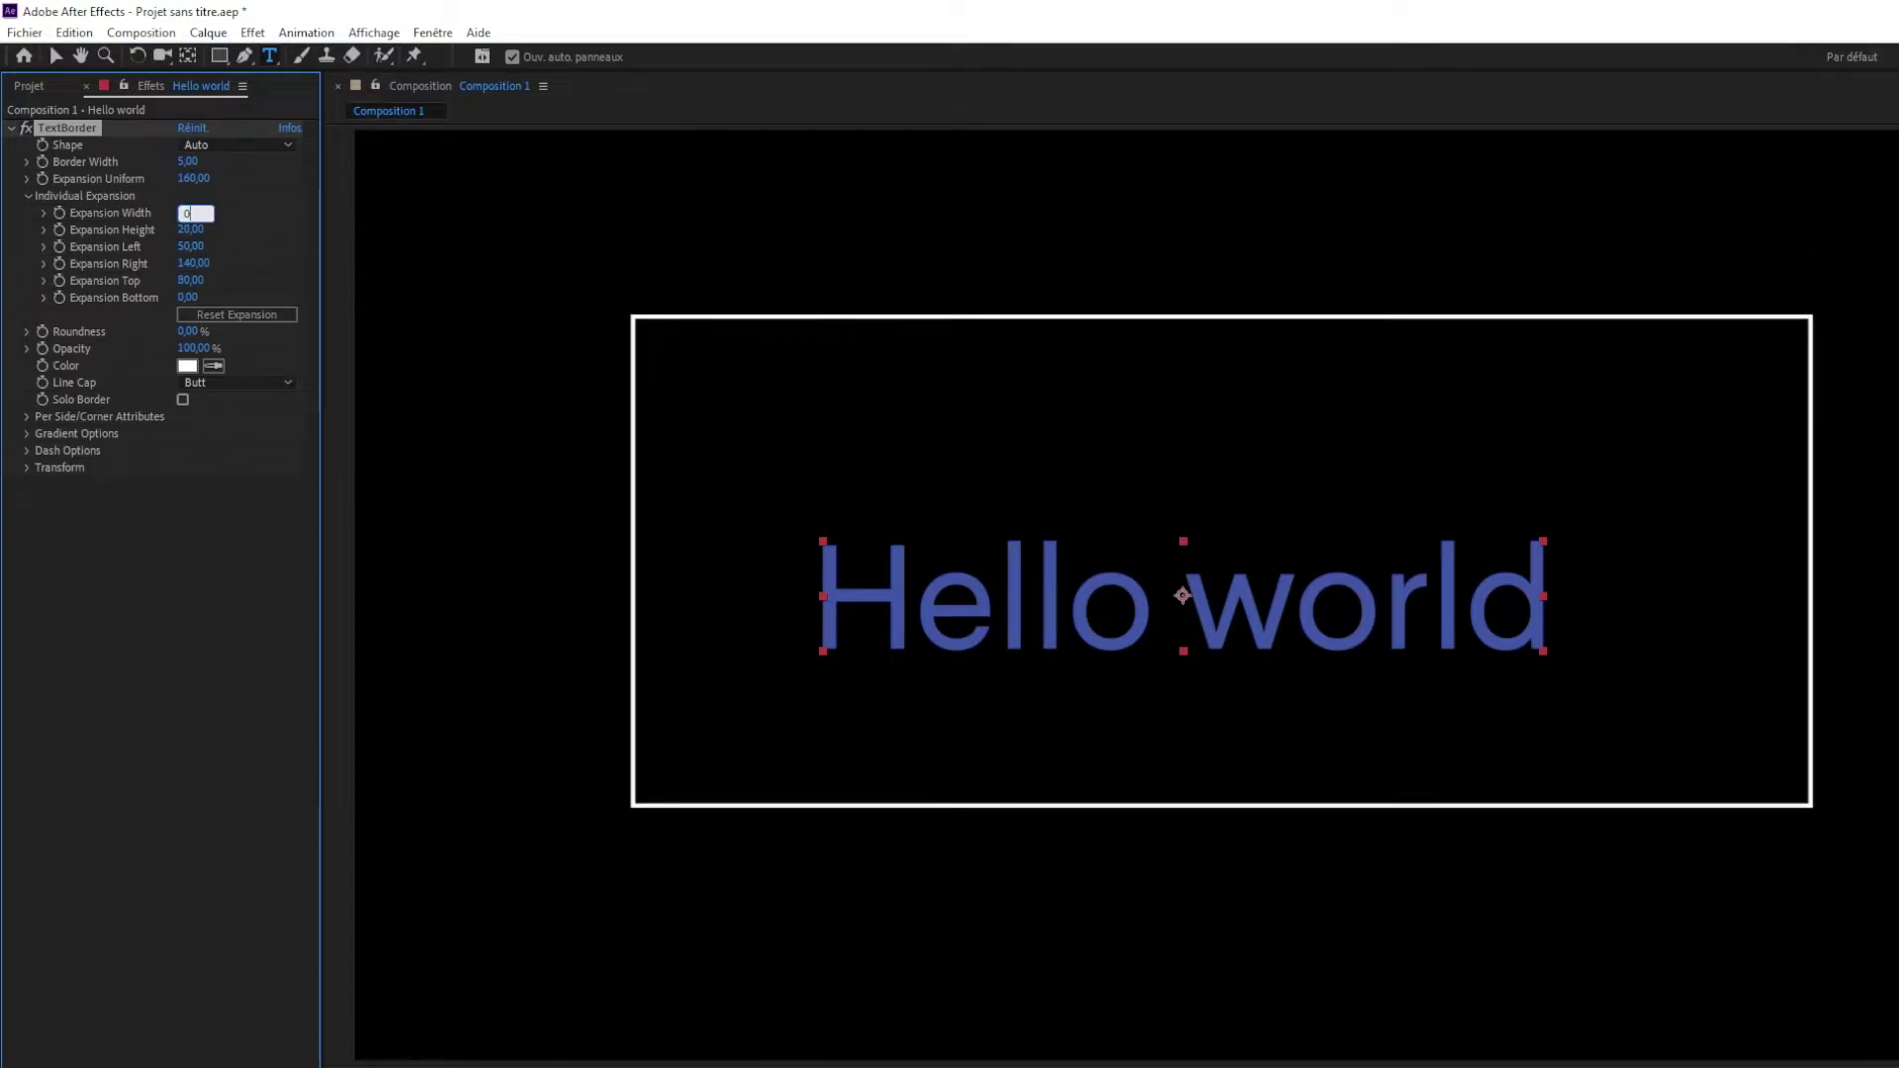
click(203, 230)
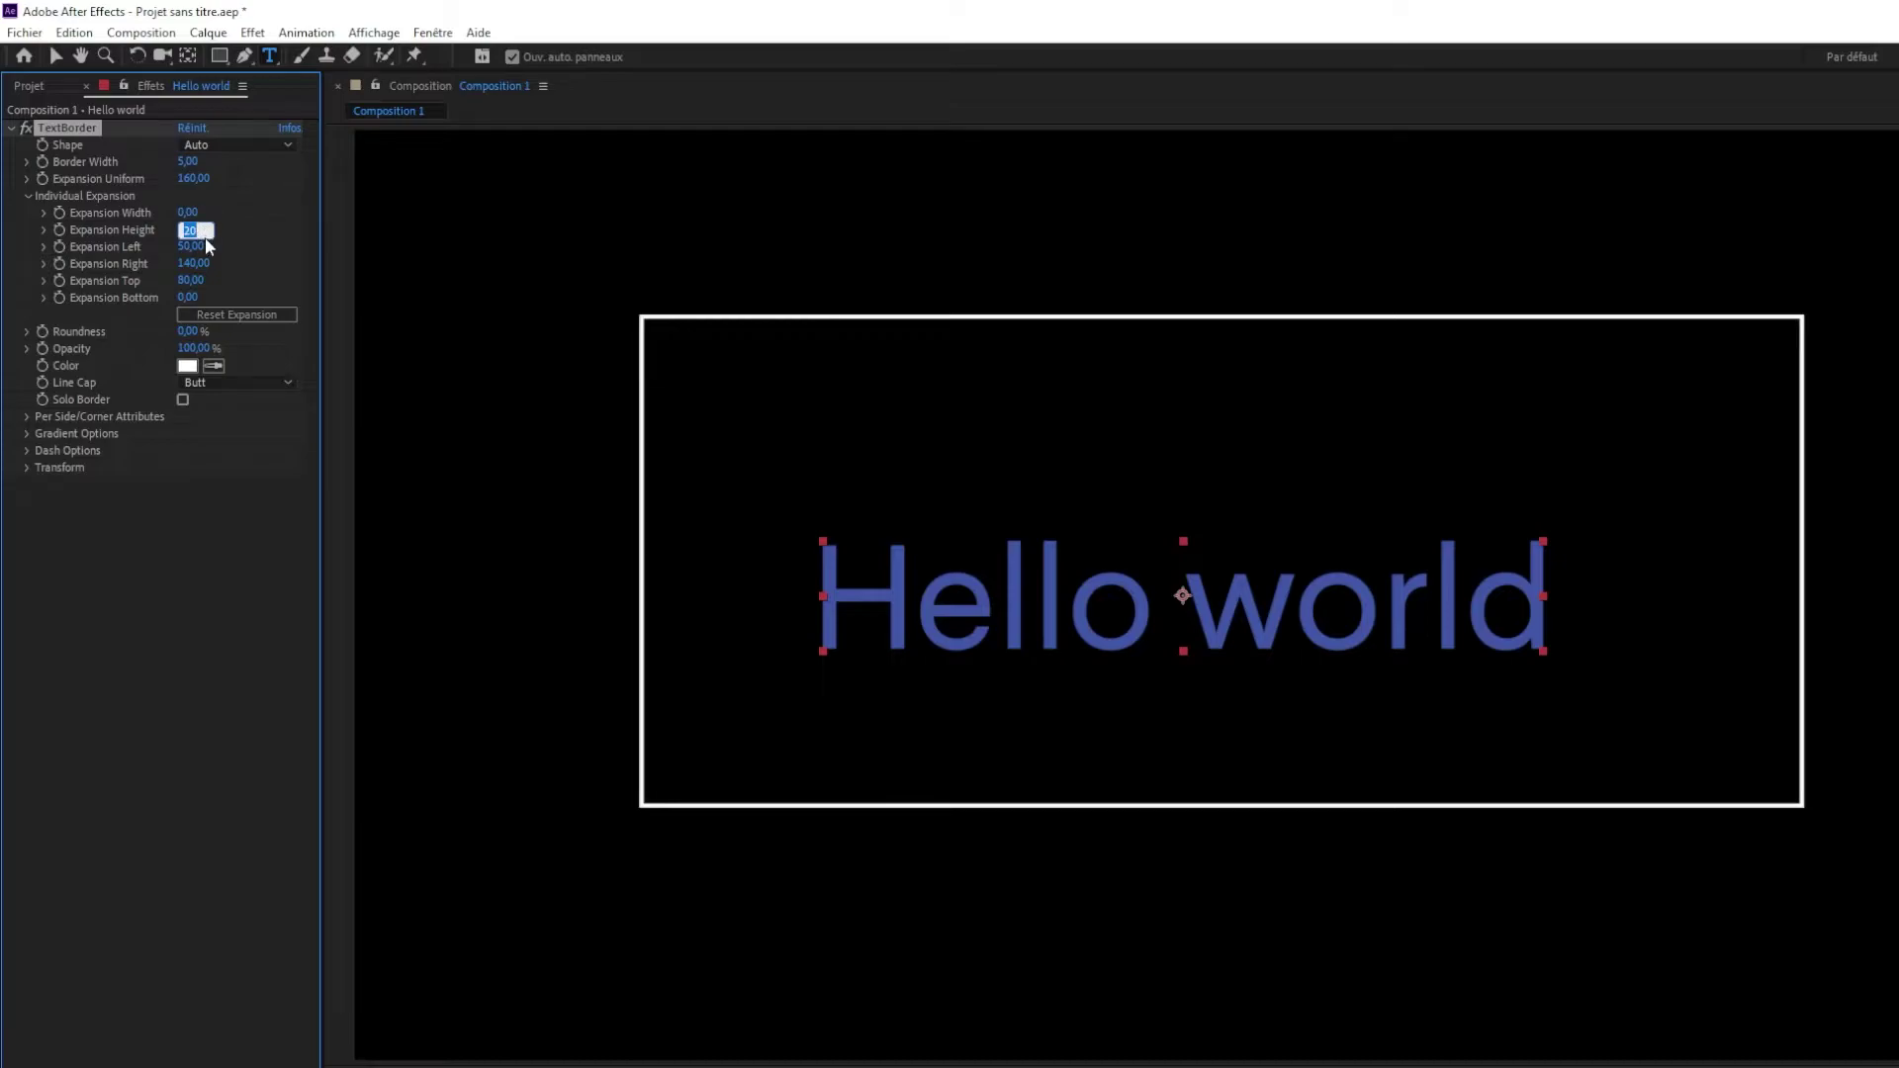
text(0)
click(195, 247)
text(00)
click(197, 263)
text(0)
click(191, 280)
text(0)
click(188, 297)
text(0)
click(204, 316)
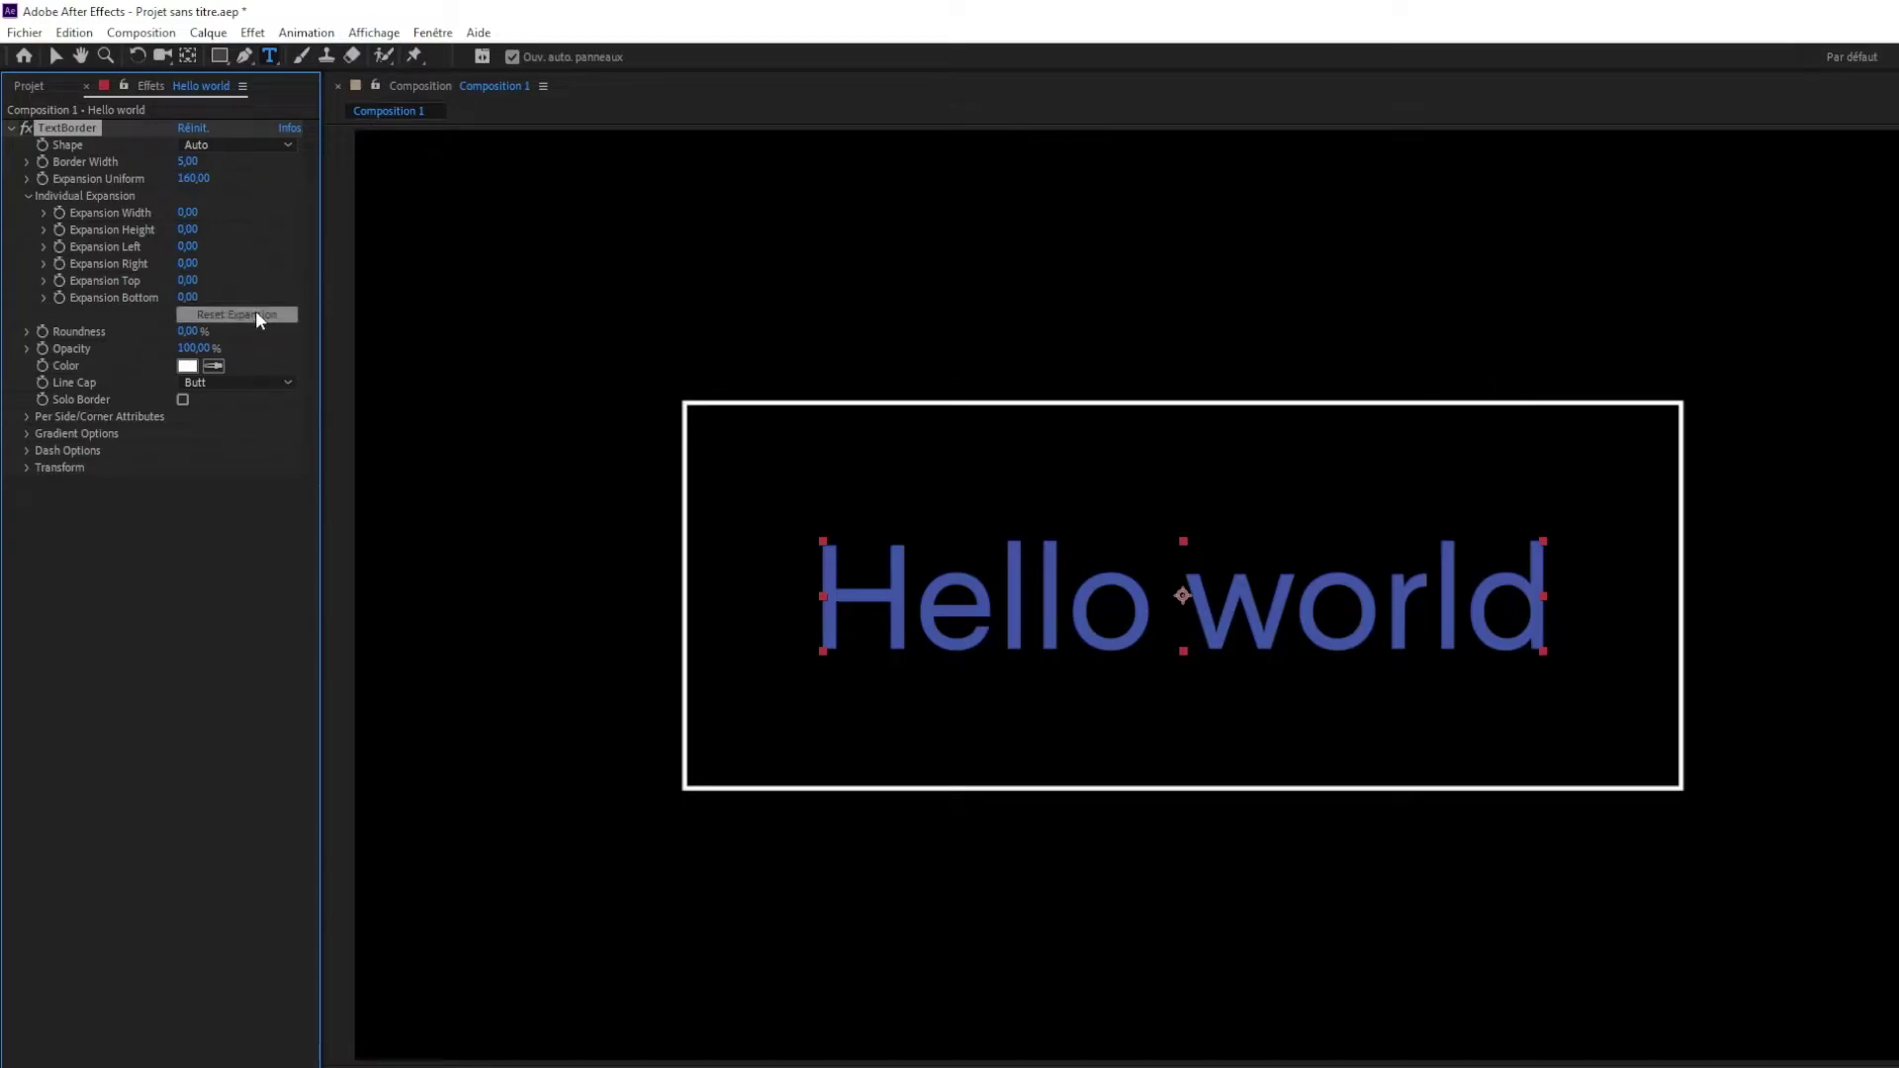
click(28, 190)
click(26, 163)
click(26, 163)
click(213, 145)
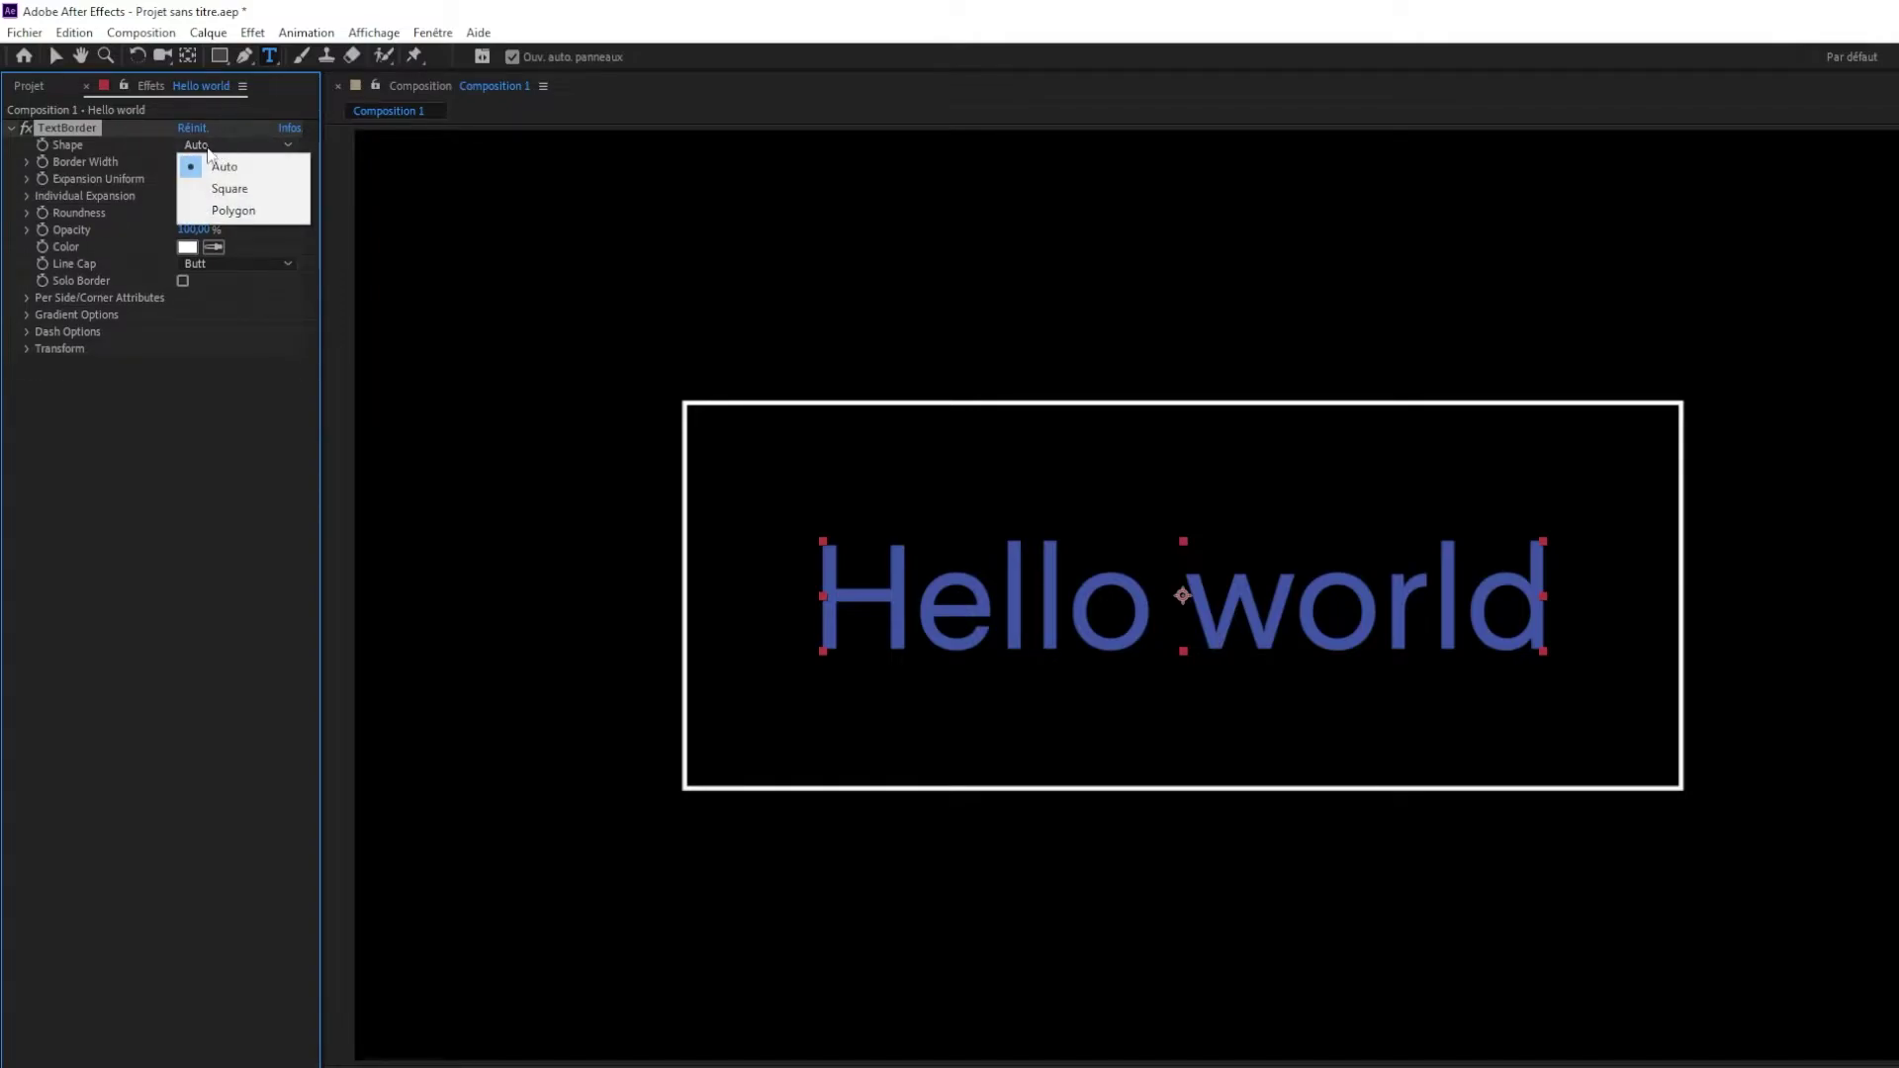
click(27, 213)
Step: Round the border's corners with a roundness of 34%
click(26, 213)
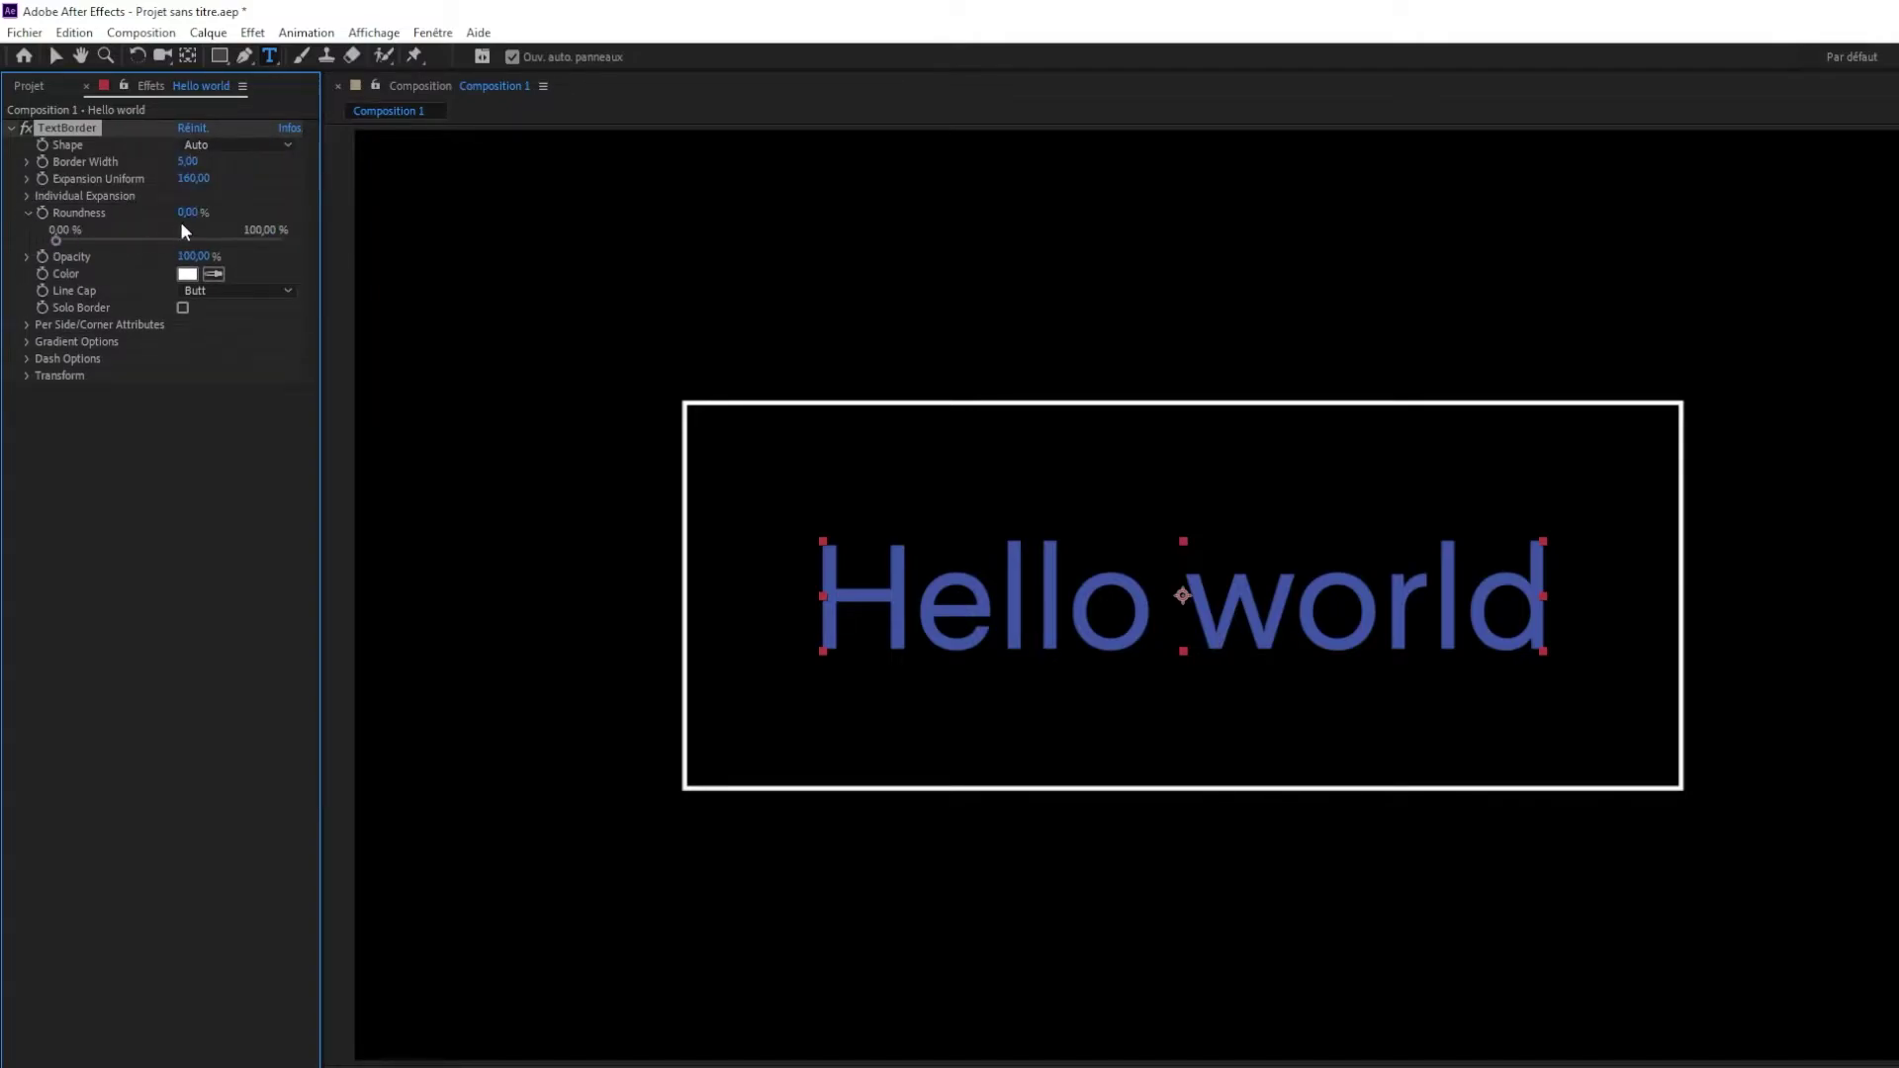
drag(186, 212, 221, 218)
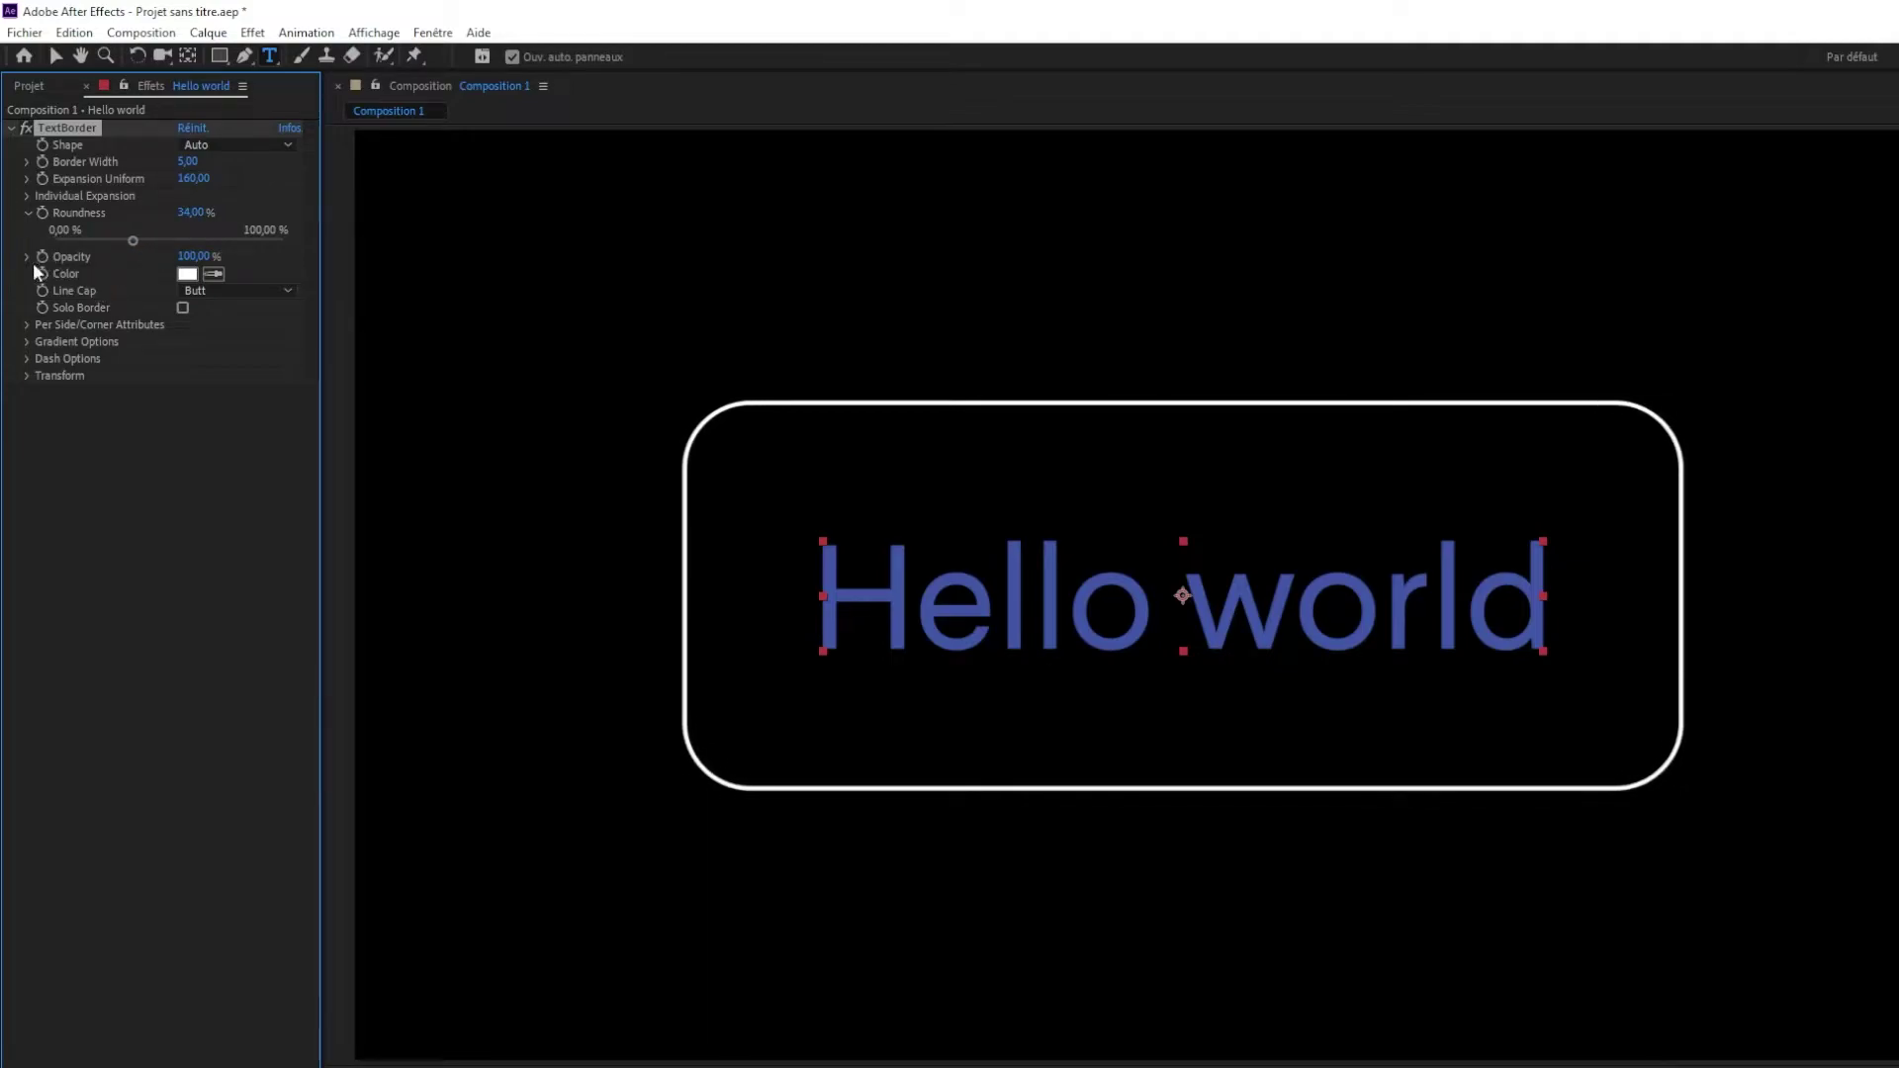
click(27, 195)
click(27, 195)
Step: Test the border's opacity and change the border color to red (FF0000)
drag(193, 256, 254, 258)
click(188, 275)
drag(314, 156, 315, 28)
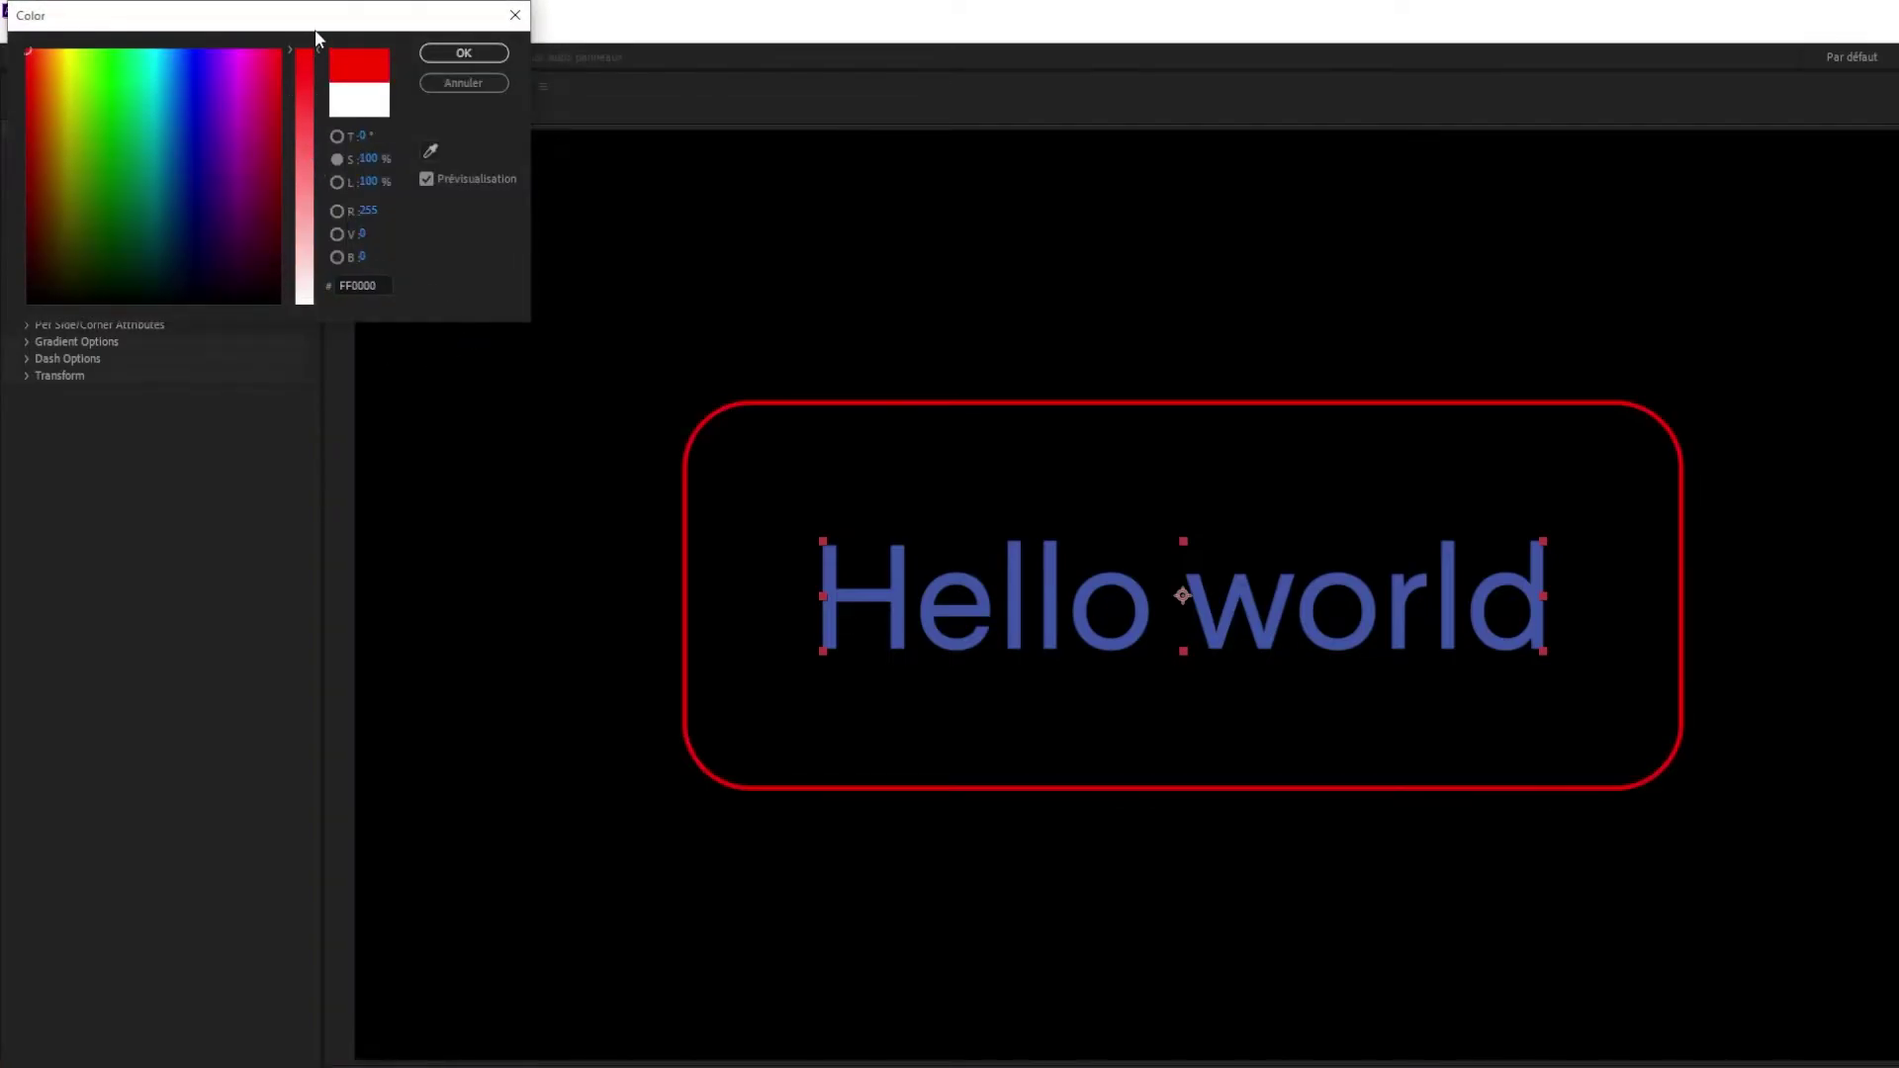
click(463, 52)
Step: Keep the line cap at Butt and try Solo Border by switching it on and back off
click(236, 290)
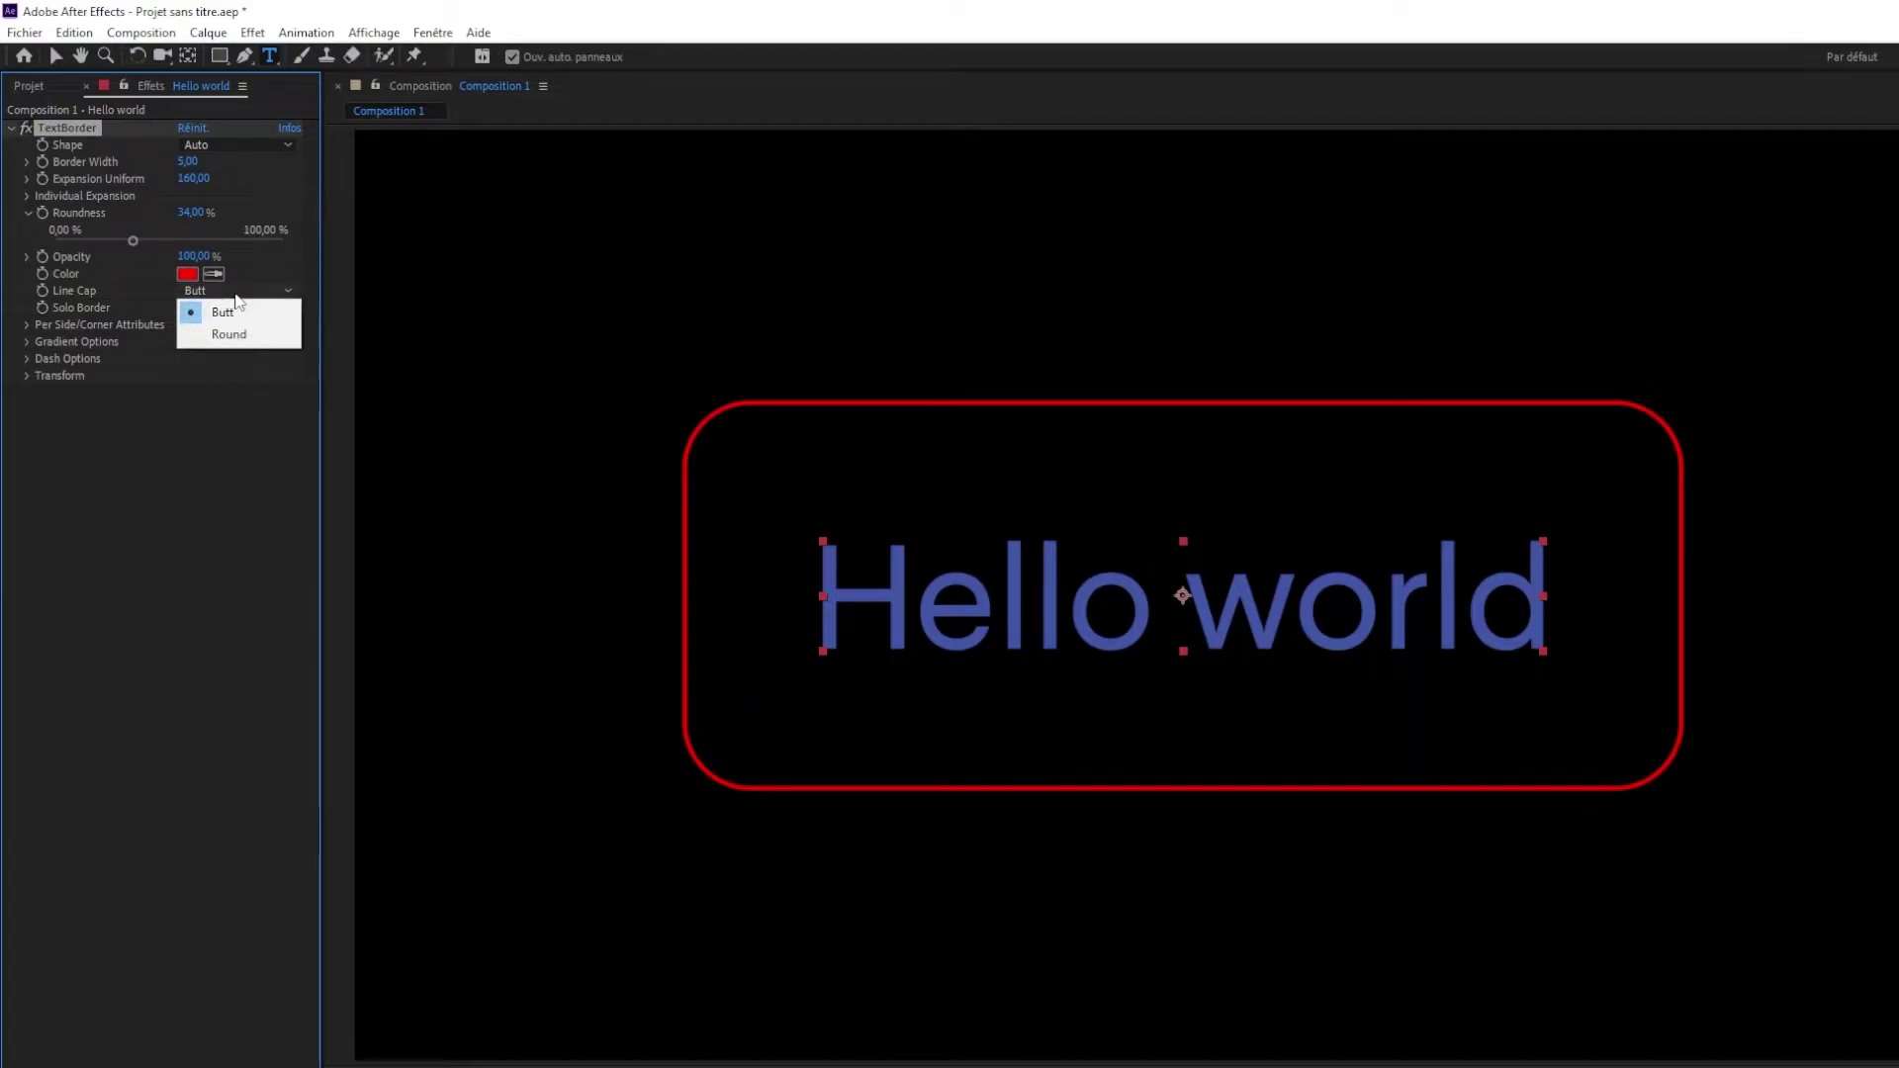
click(233, 312)
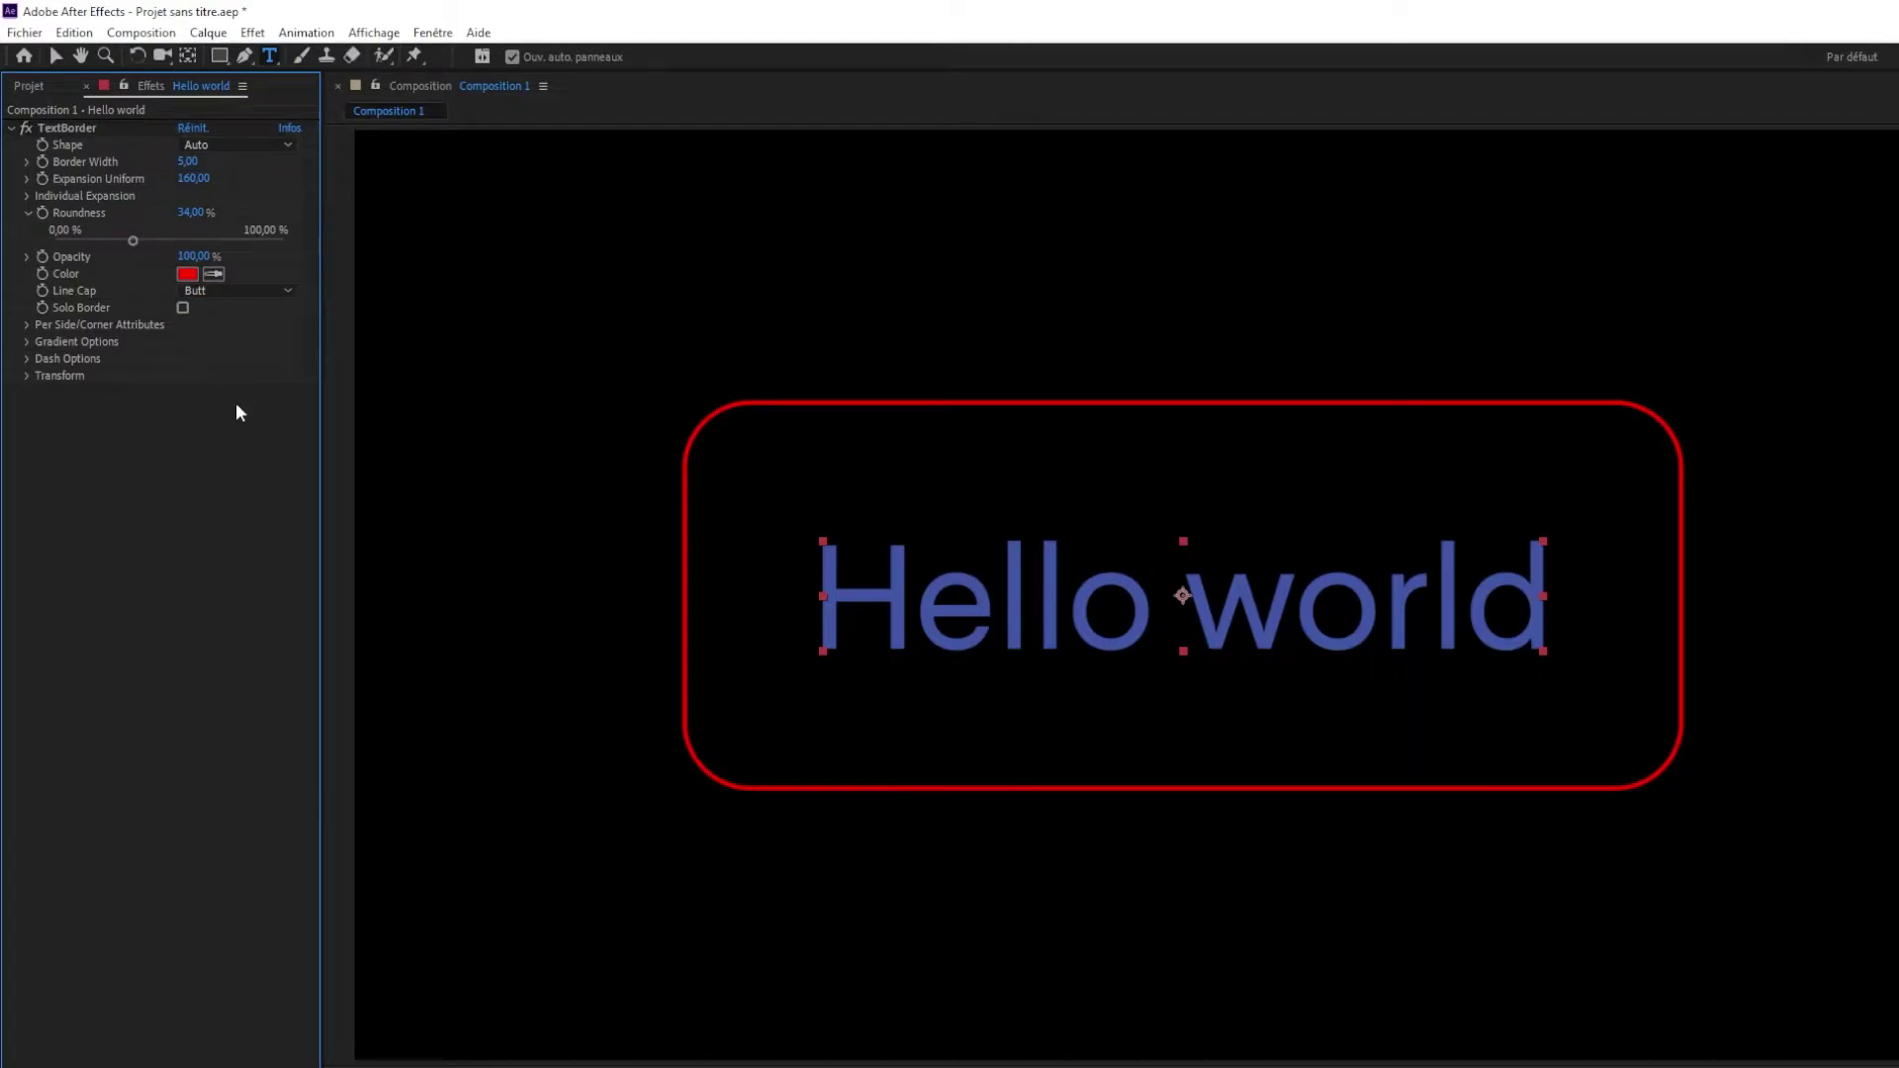
click(183, 308)
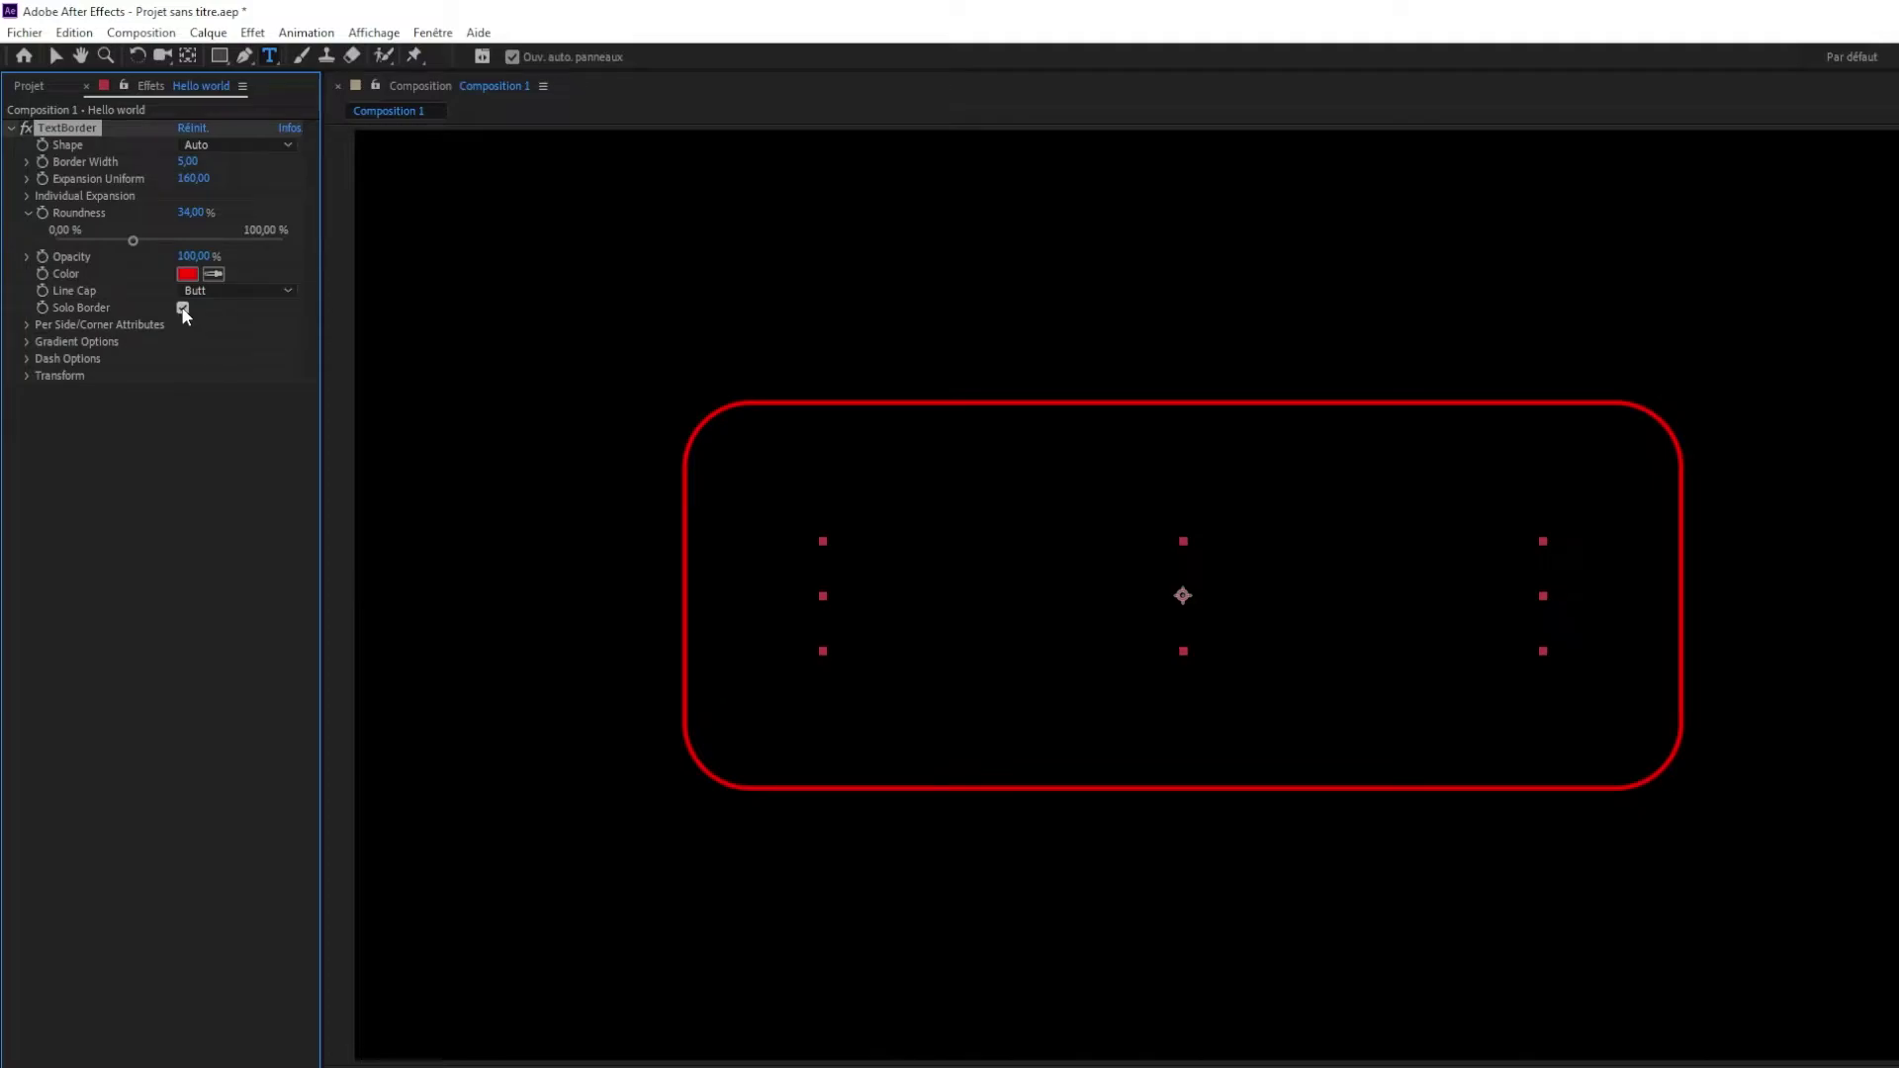
click(183, 307)
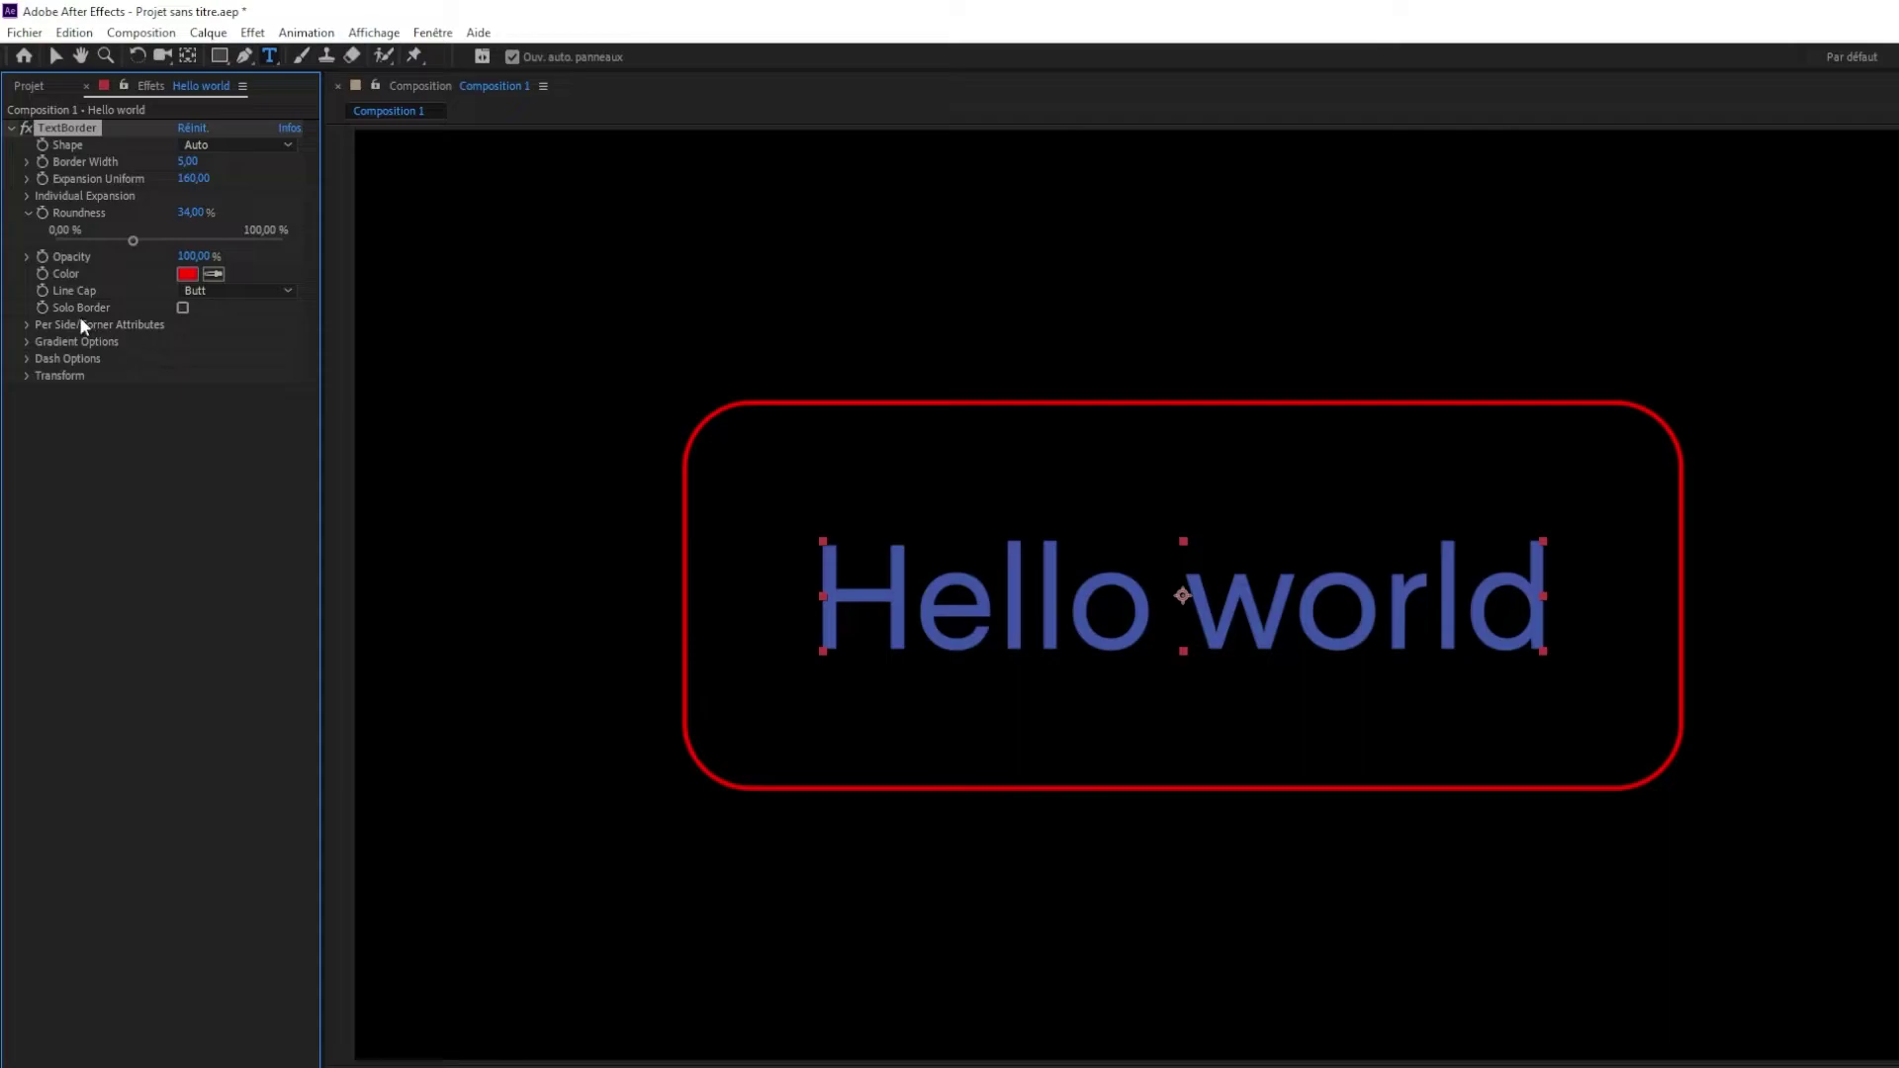
Step: Disable drawing of the border's left side in the per-side attributes
click(28, 325)
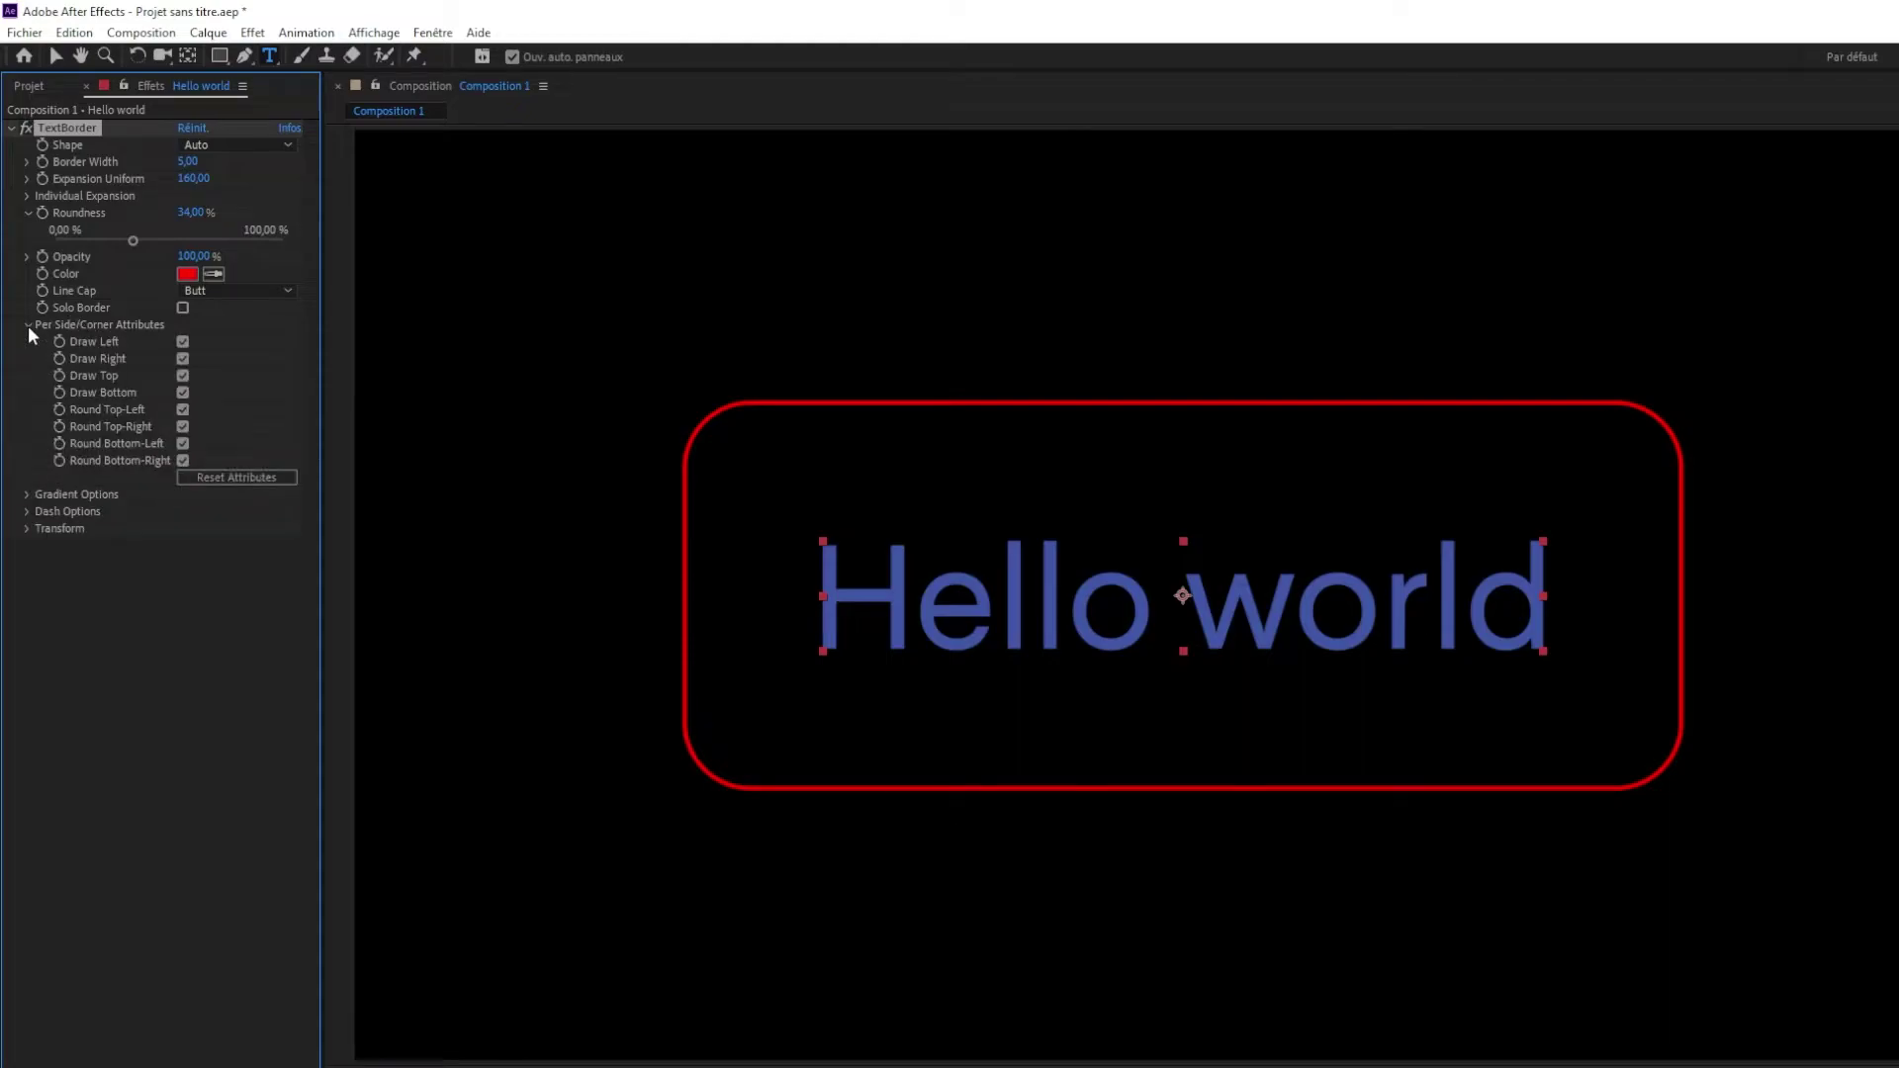
click(183, 343)
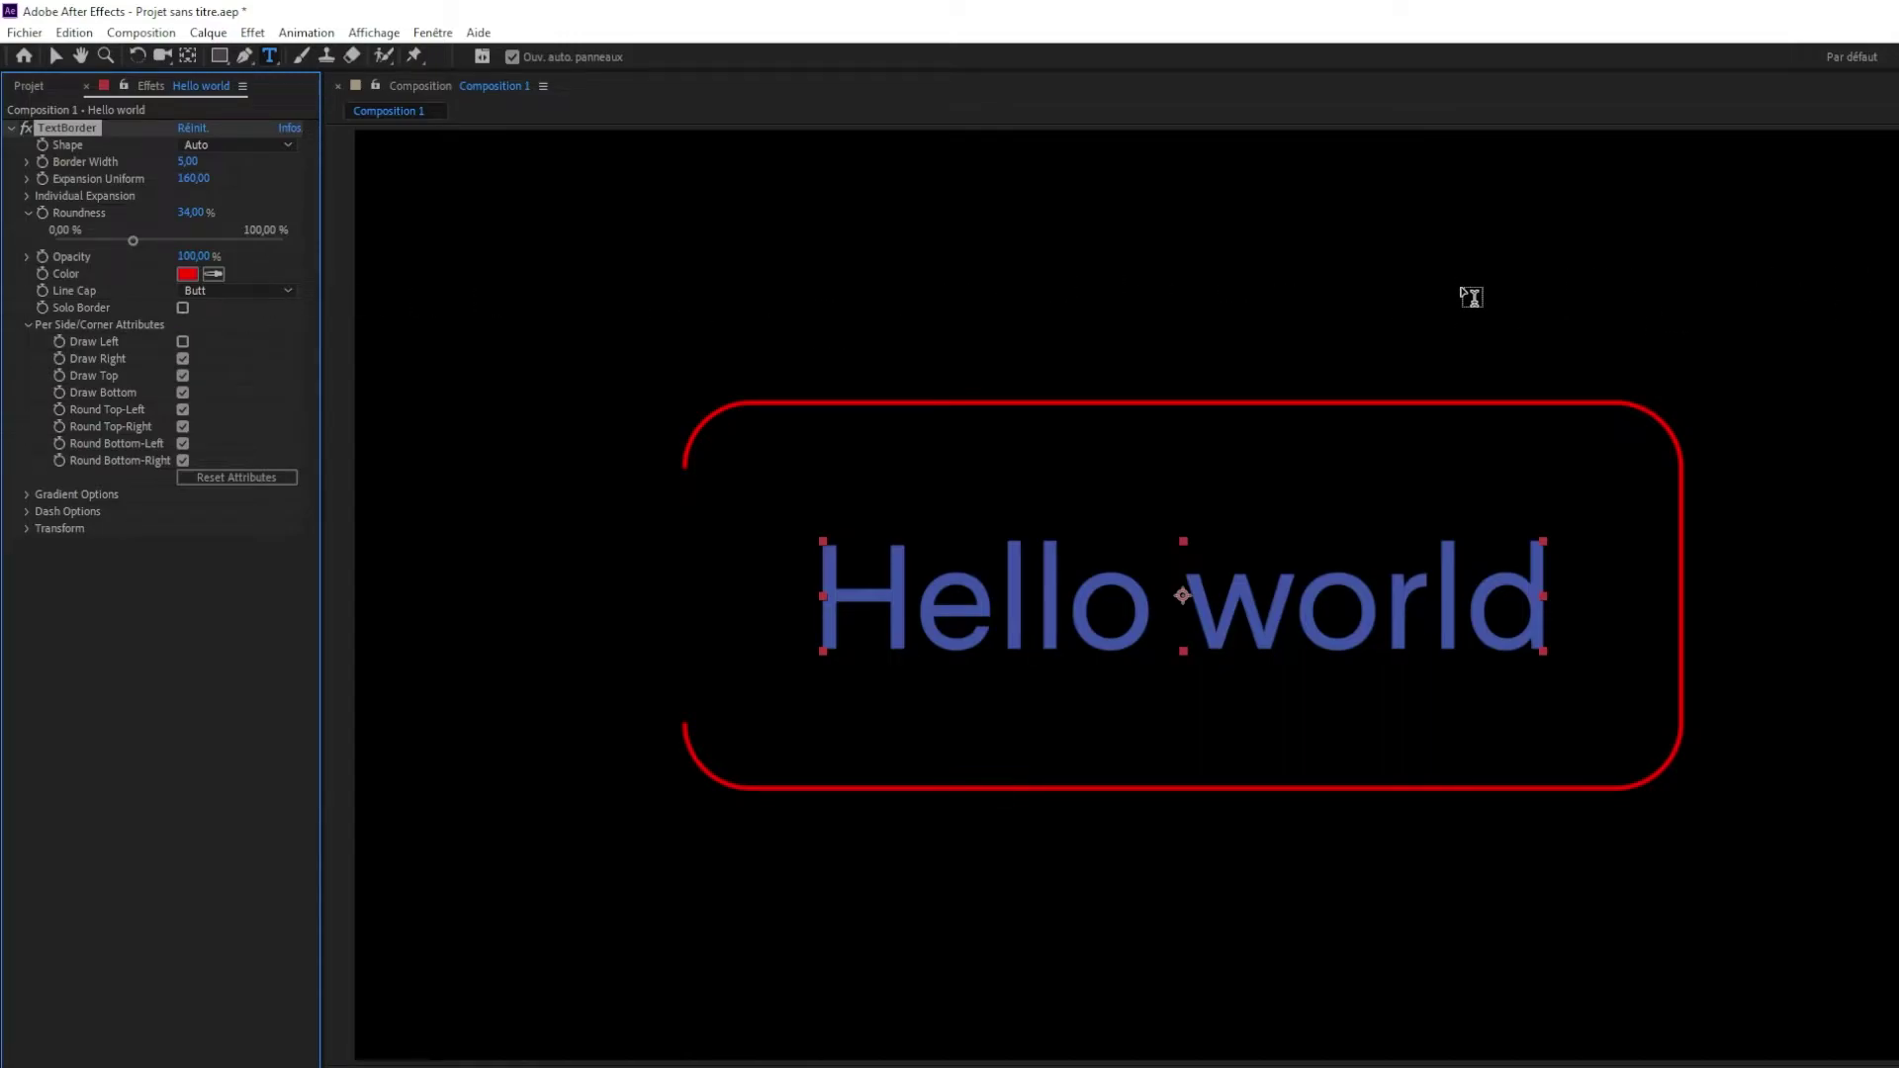
click(212, 289)
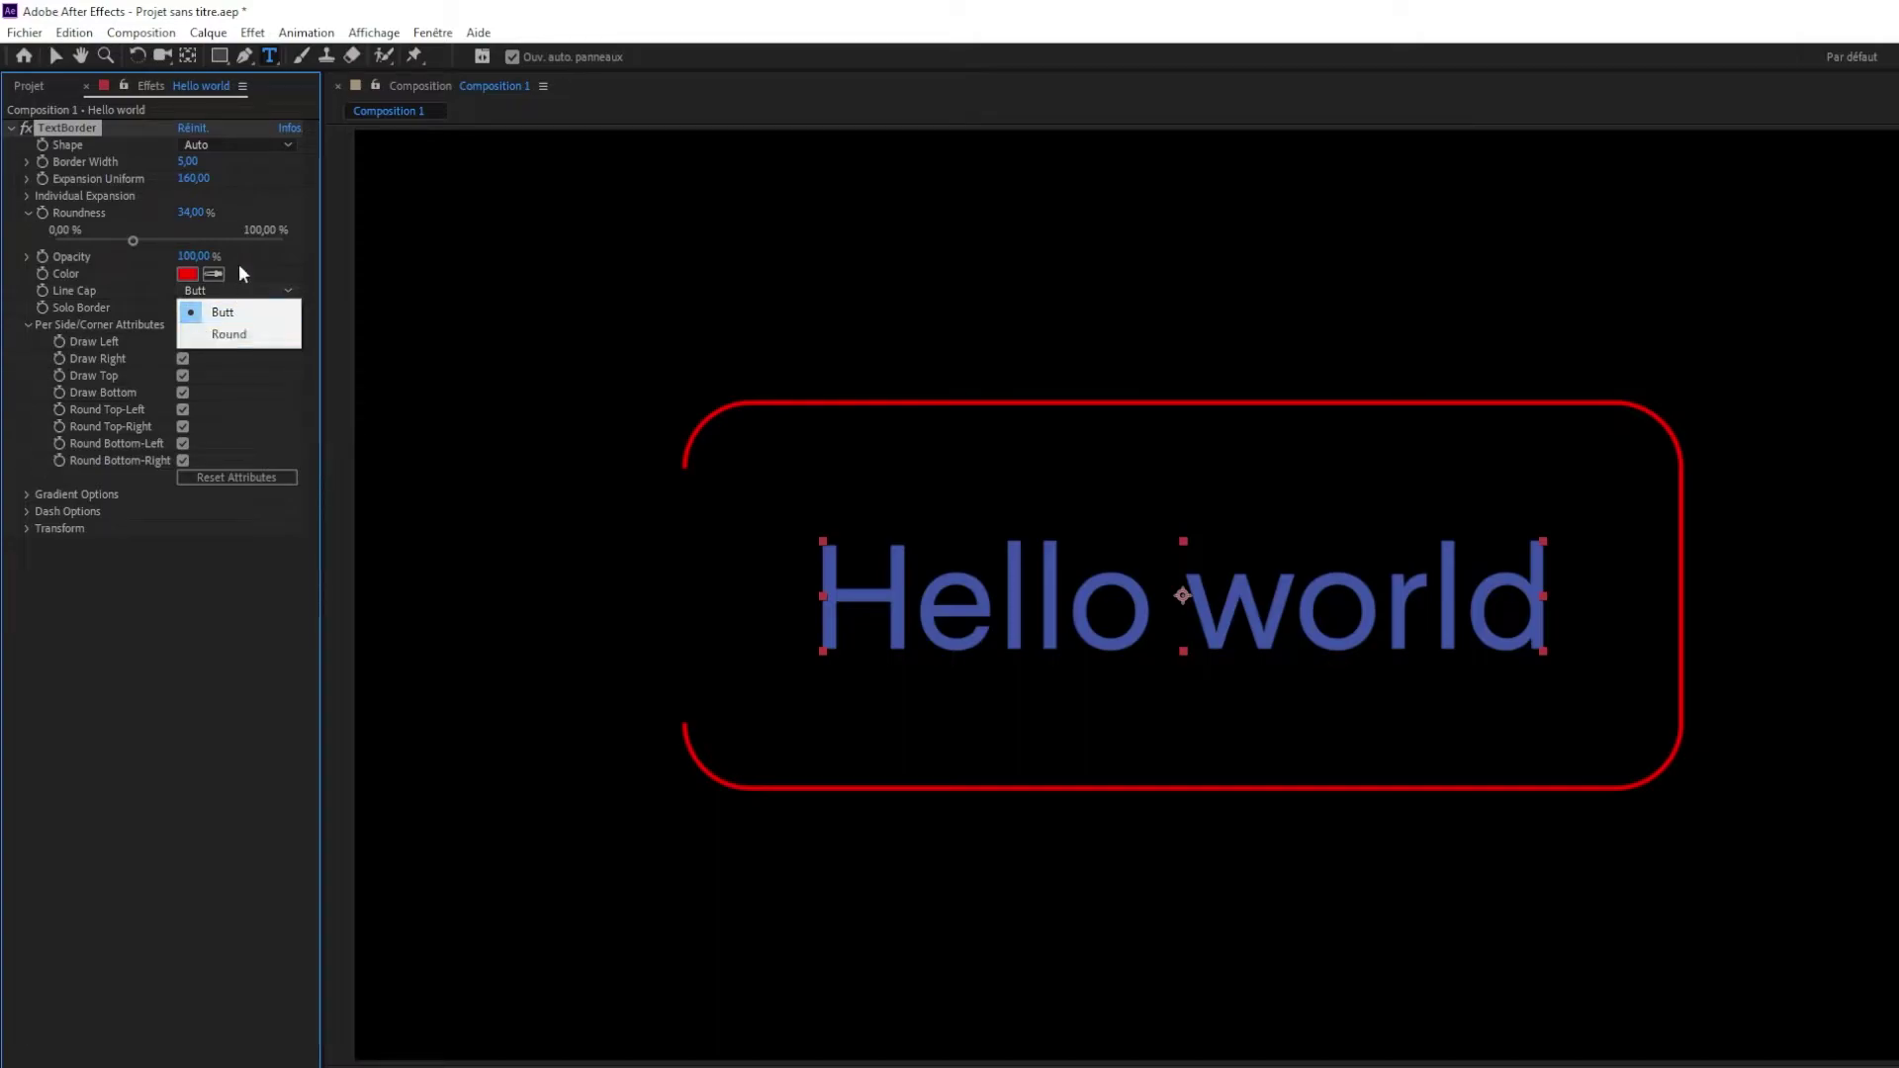
click(277, 277)
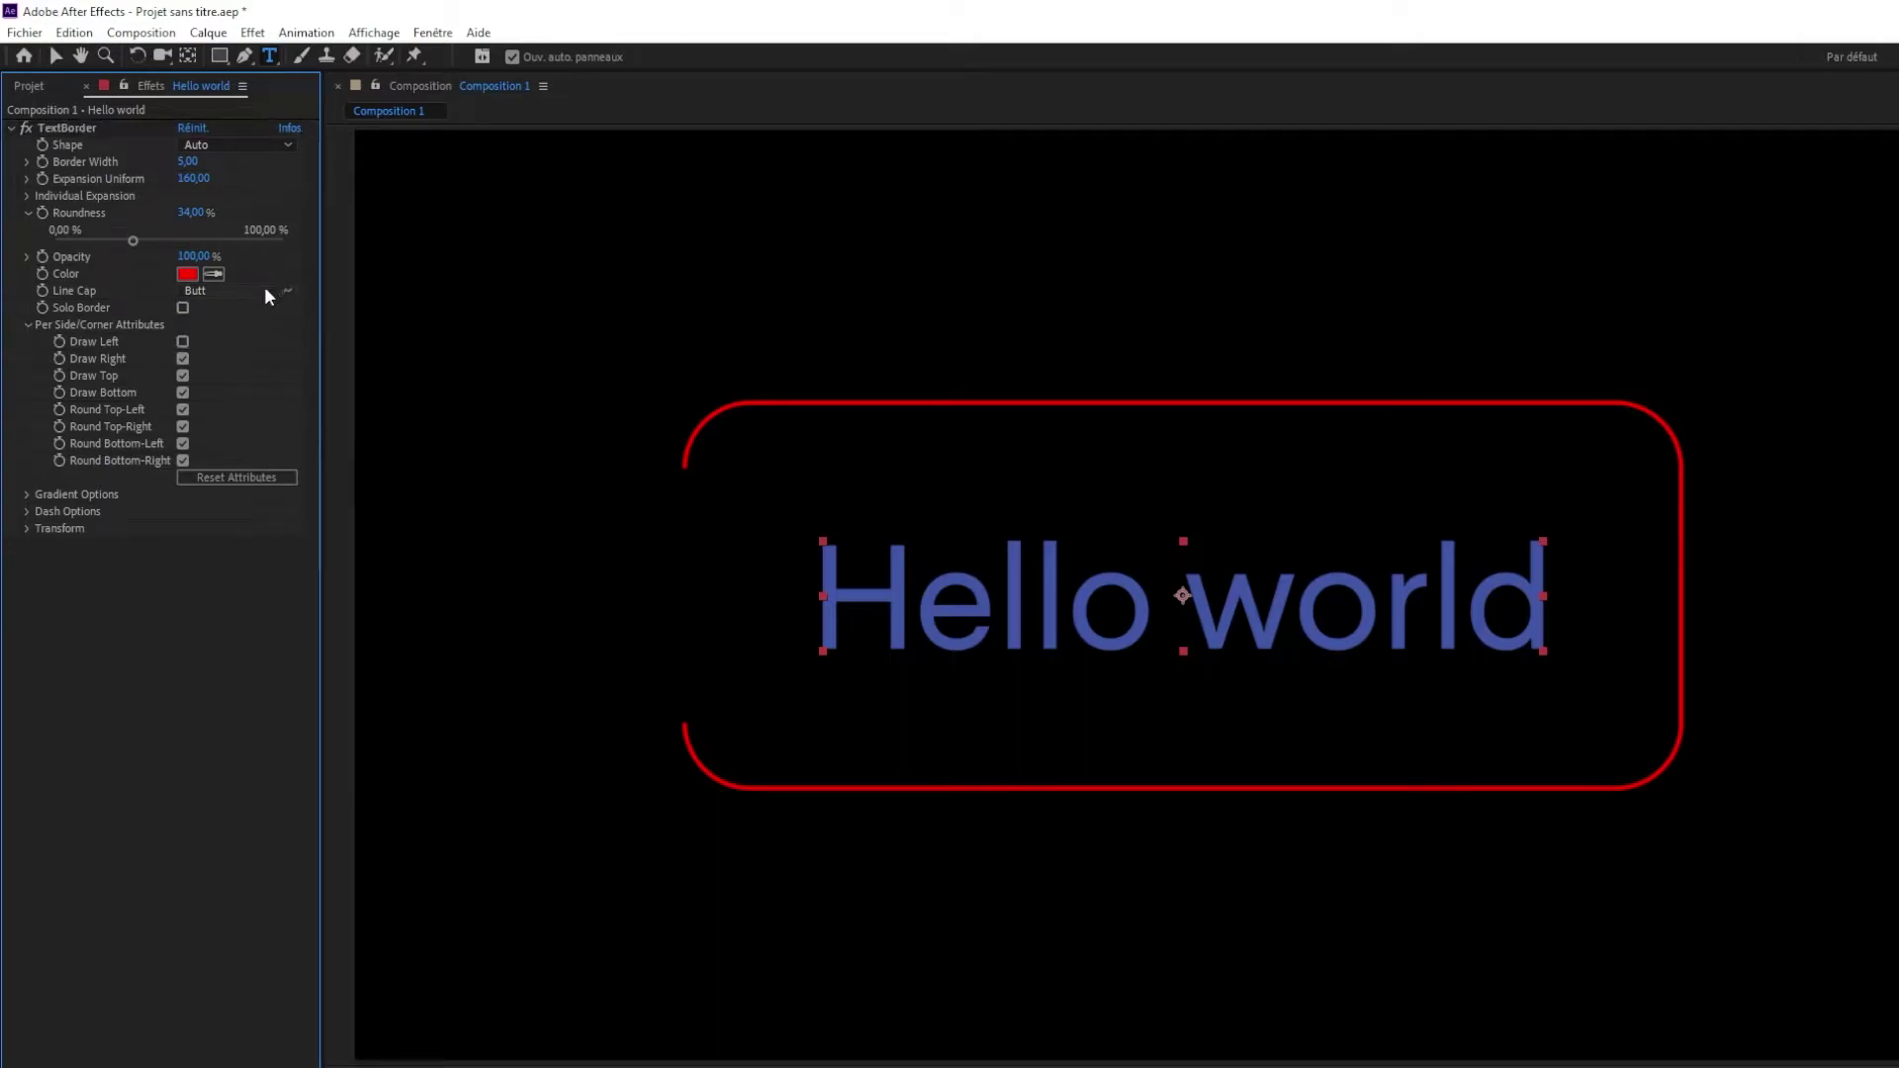
Step: Thicken the border to a width of 61 and change its line cap to Round, undoing the stray empty text layer
click(265, 289)
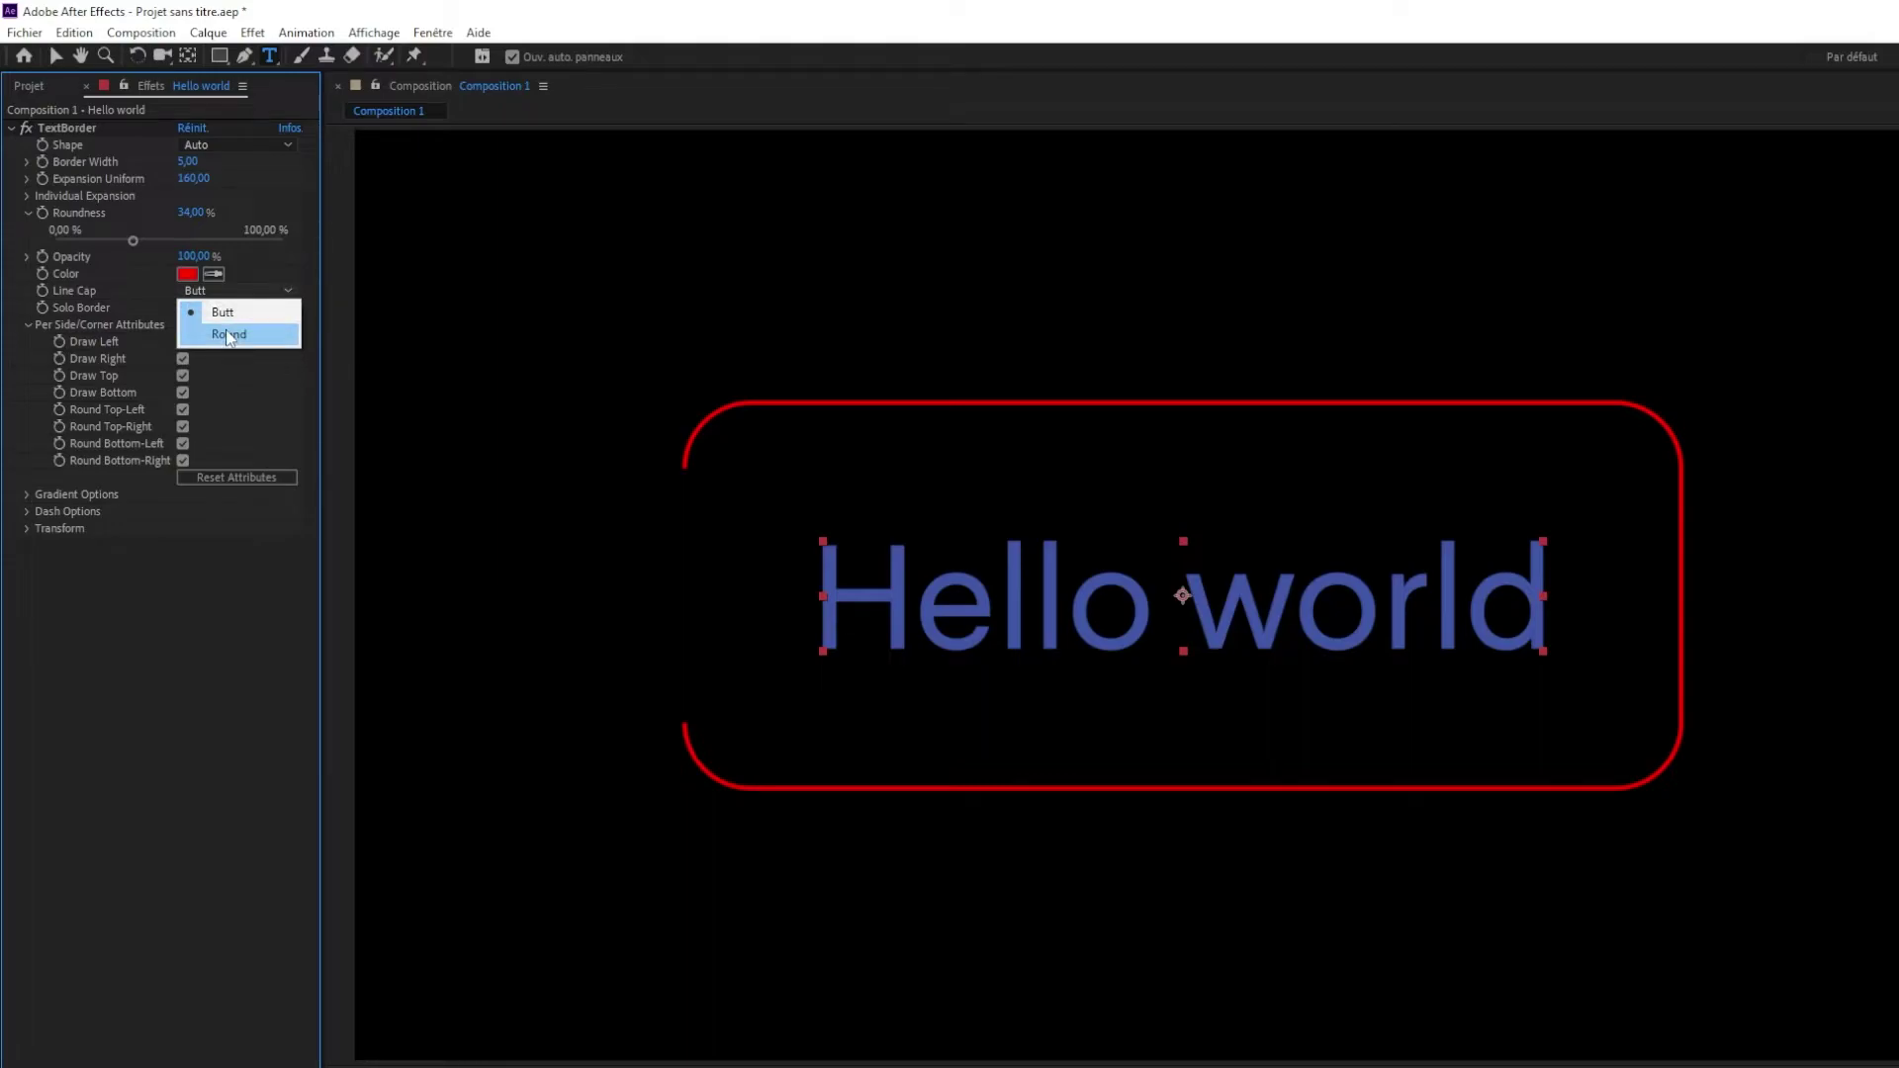
click(1880, 878)
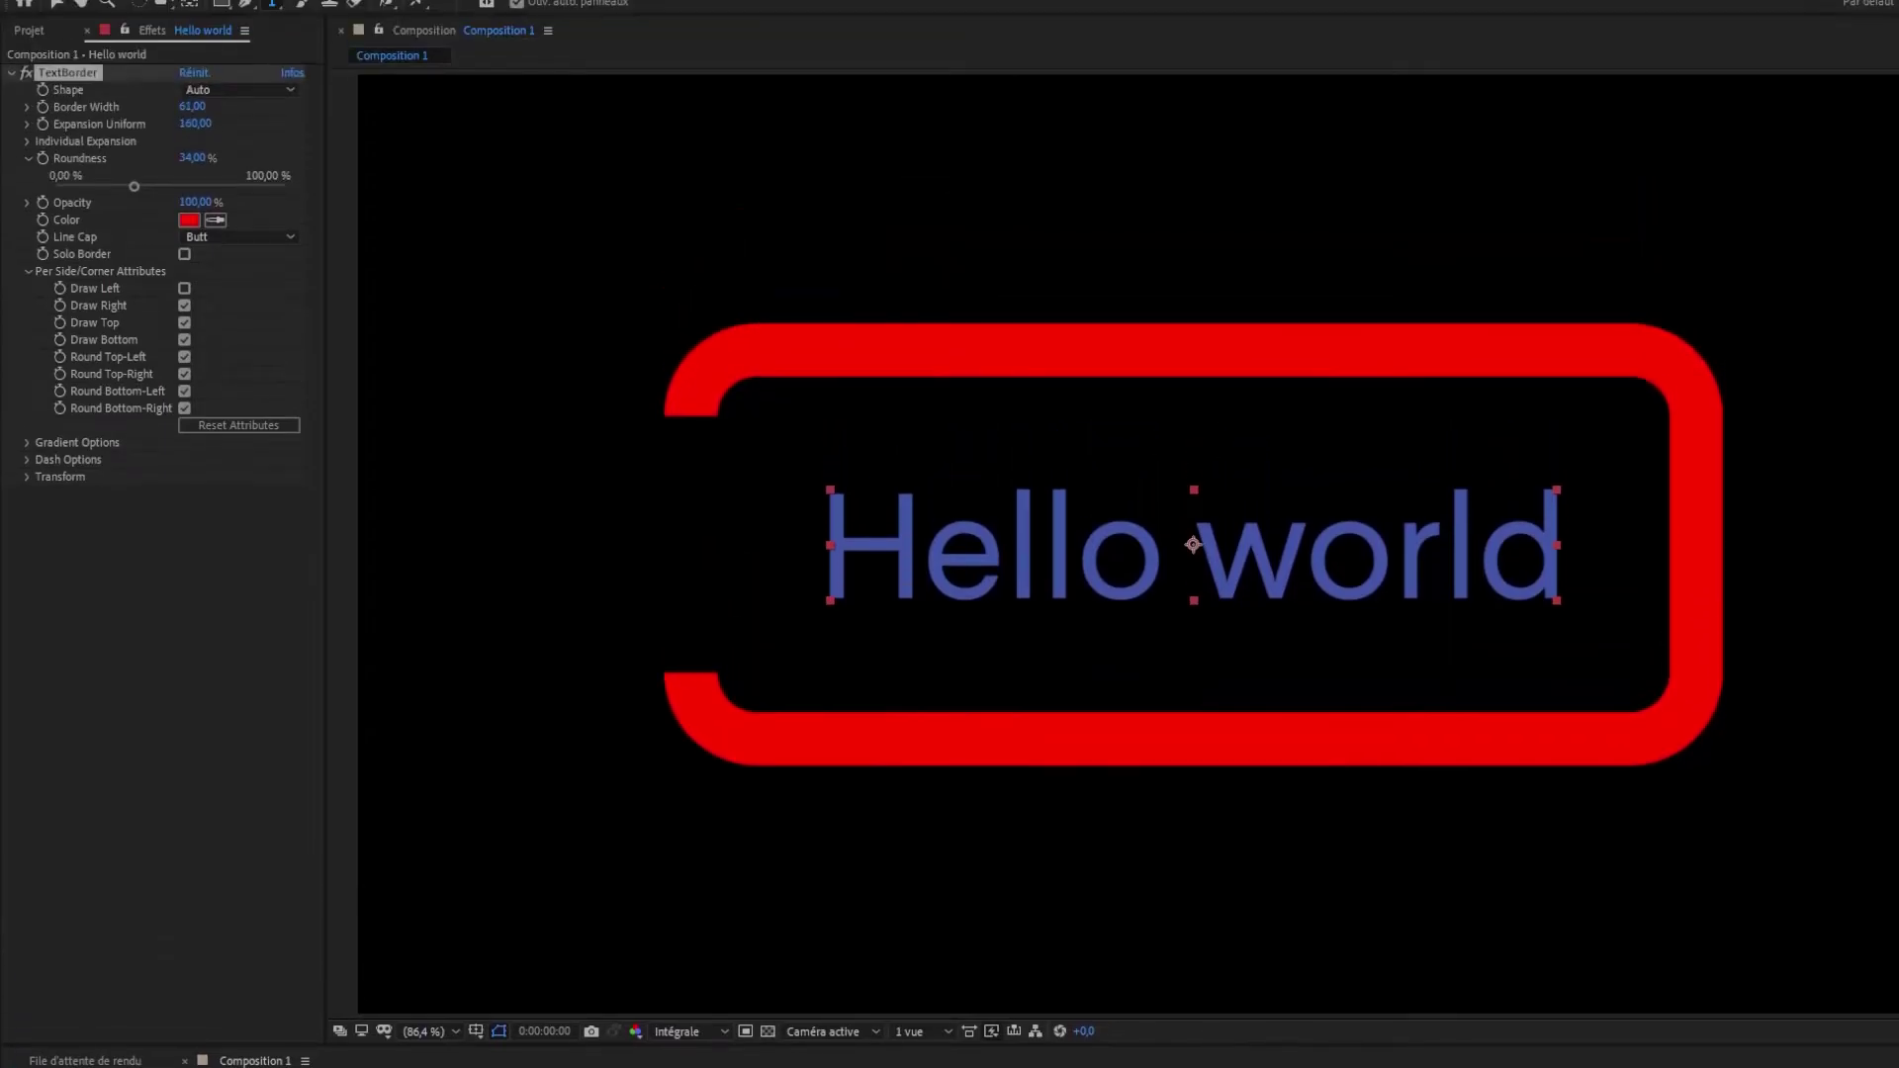
click(222, 237)
click(259, 281)
click(673, 460)
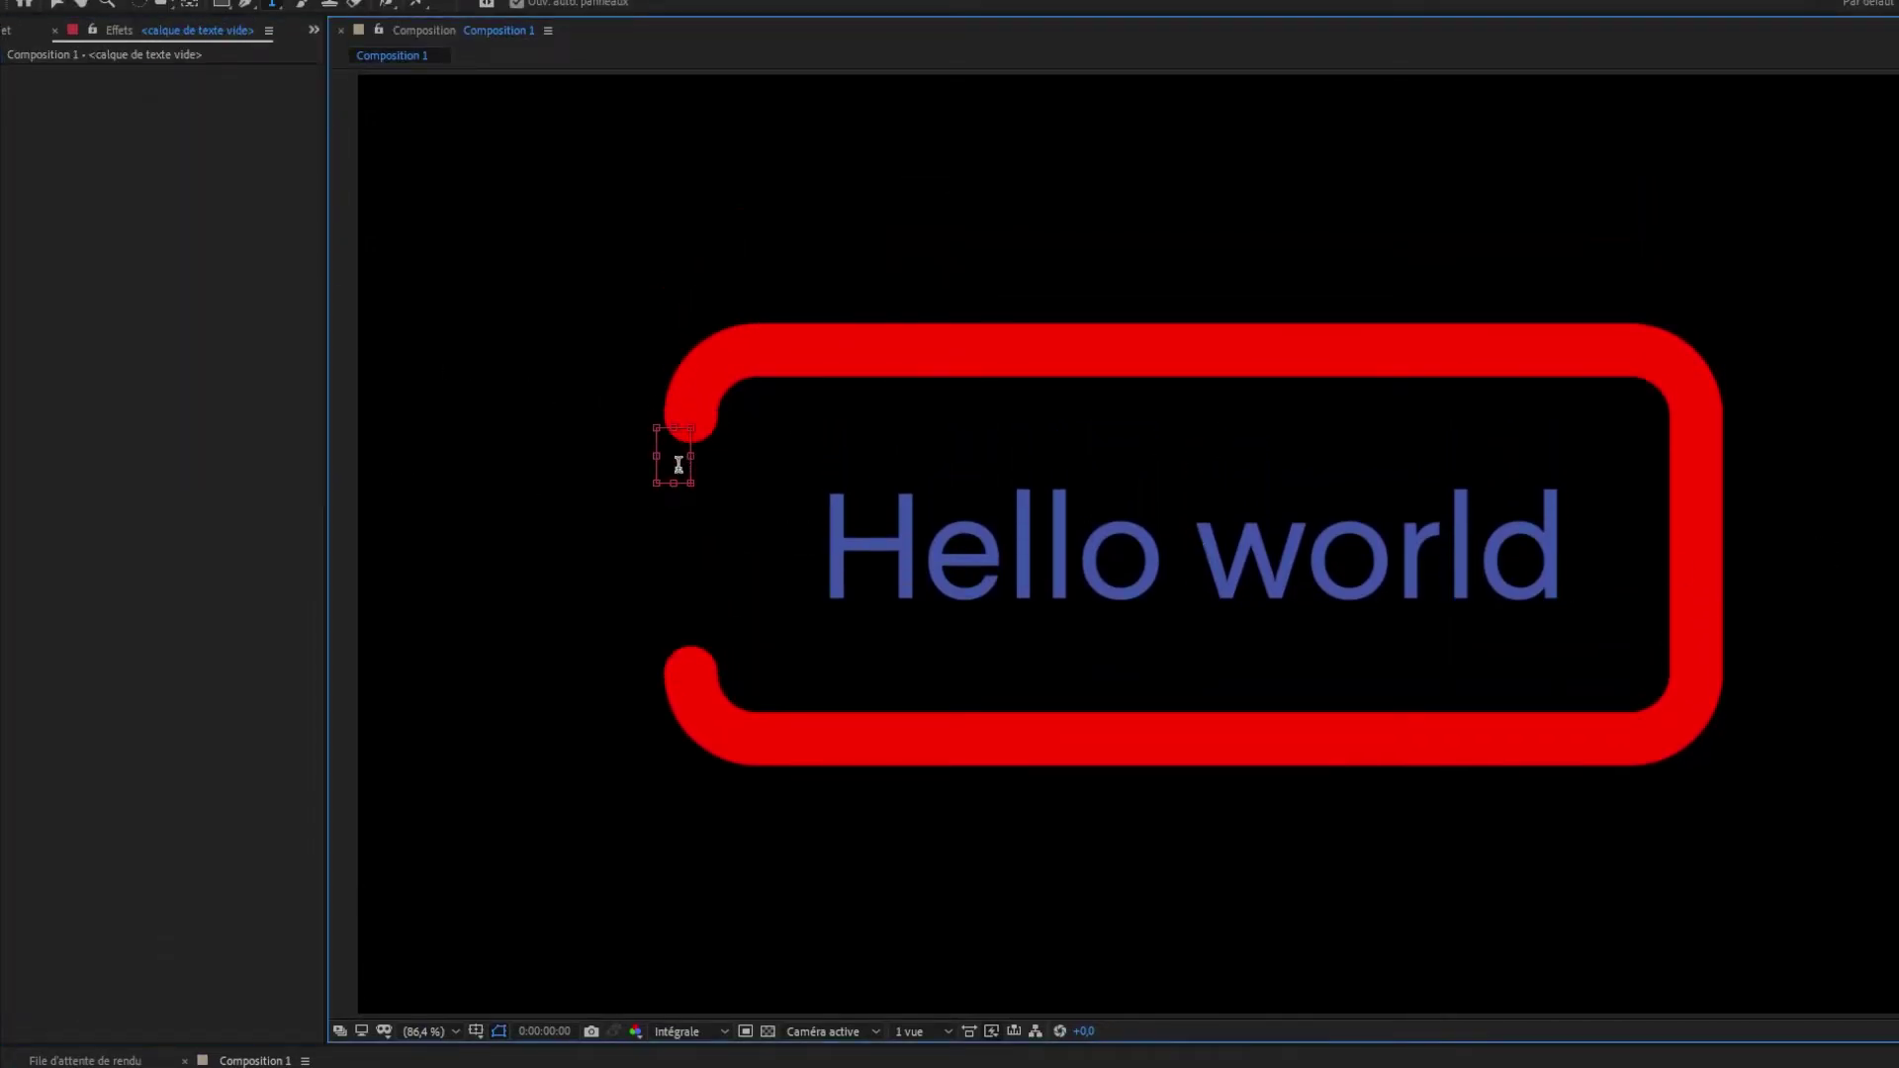
key(ctrl+z)
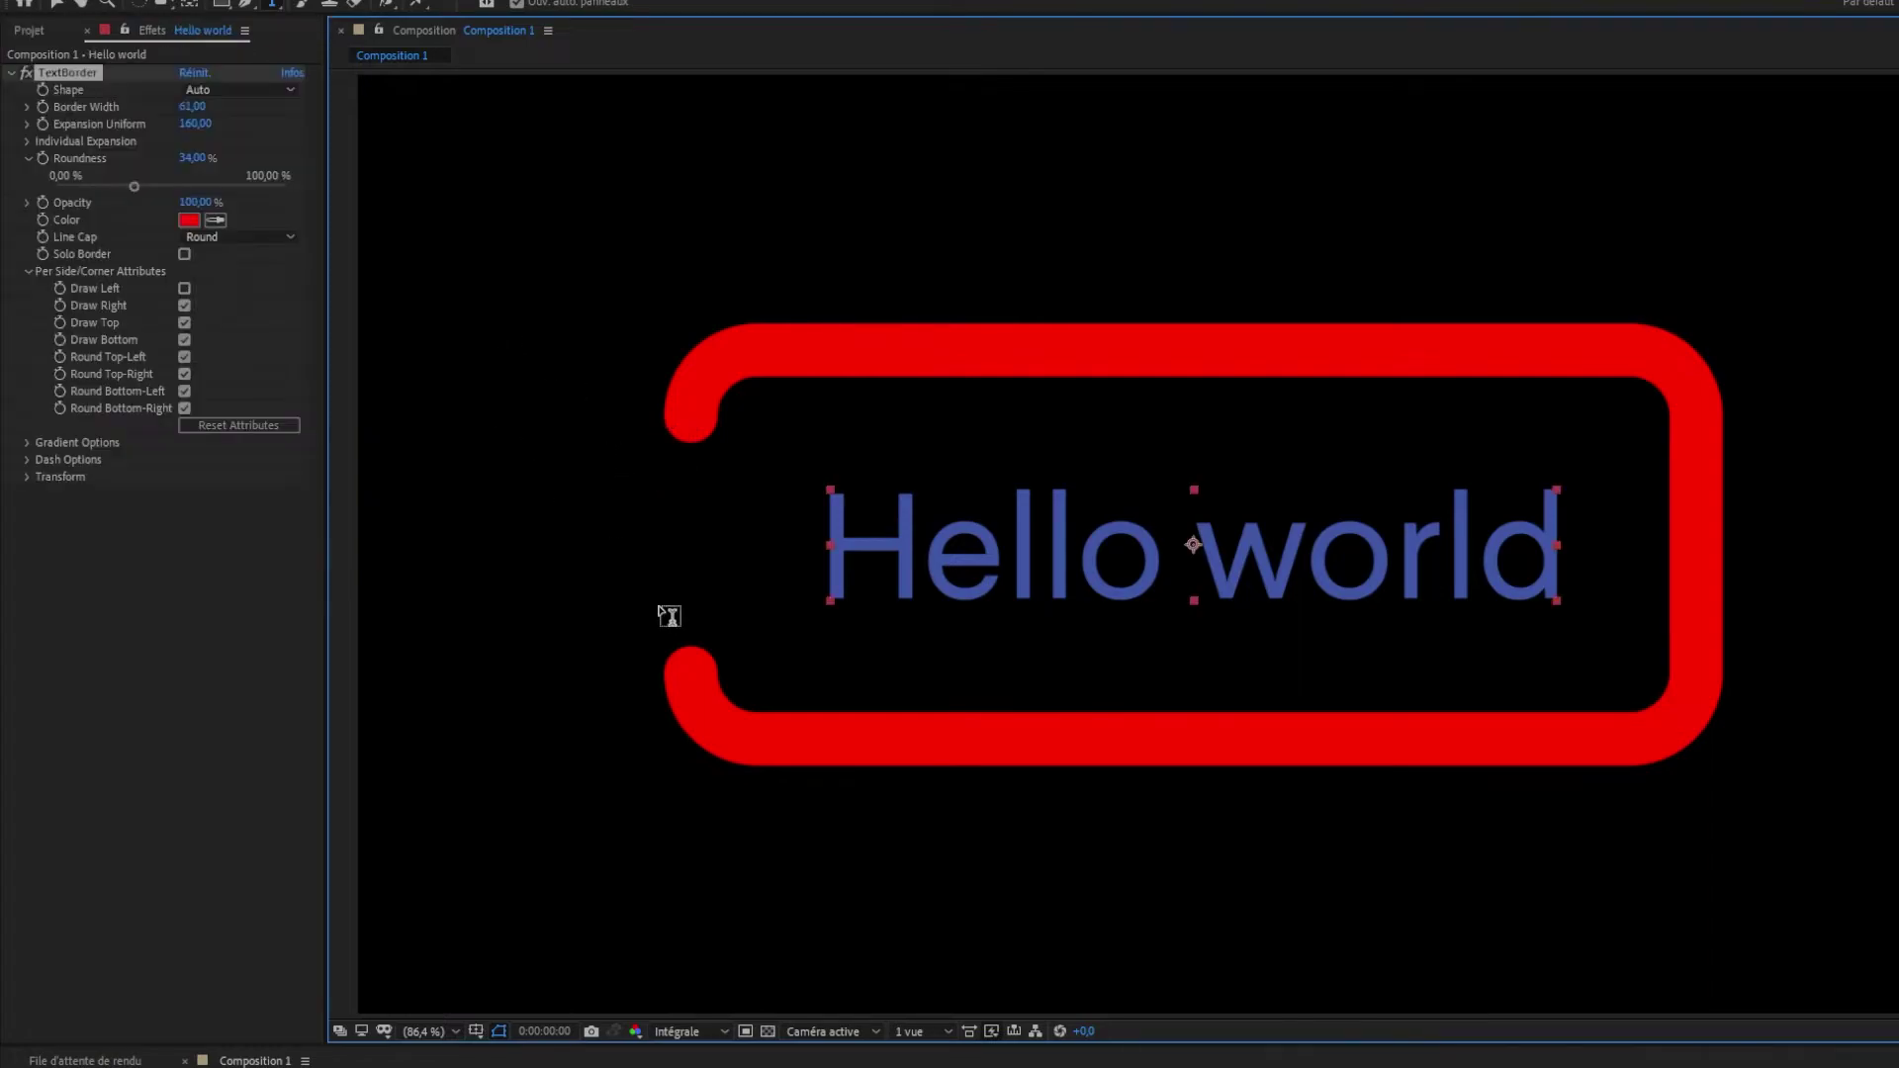
Step: Restore the border's left side, try hiding the right side and the top and bottom sides, and draw them all again
click(184, 287)
click(184, 306)
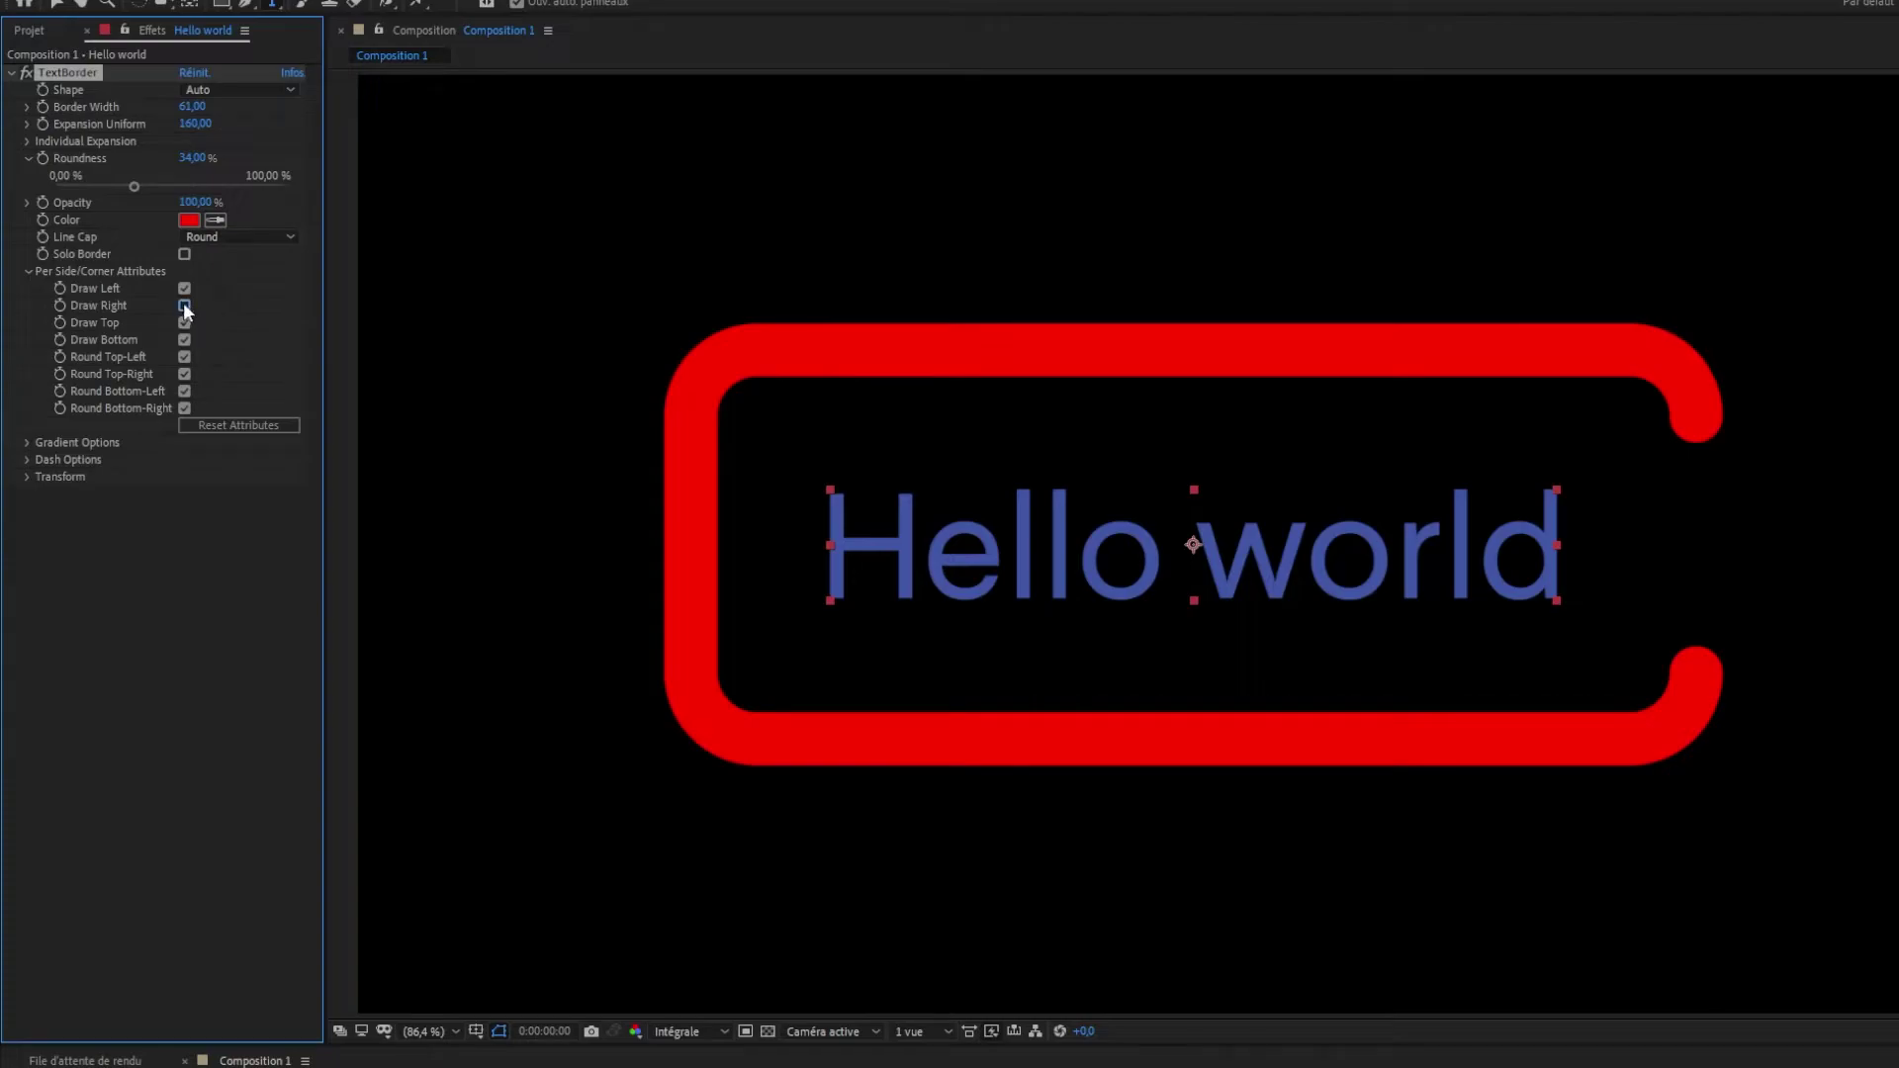
click(184, 305)
click(184, 322)
click(184, 340)
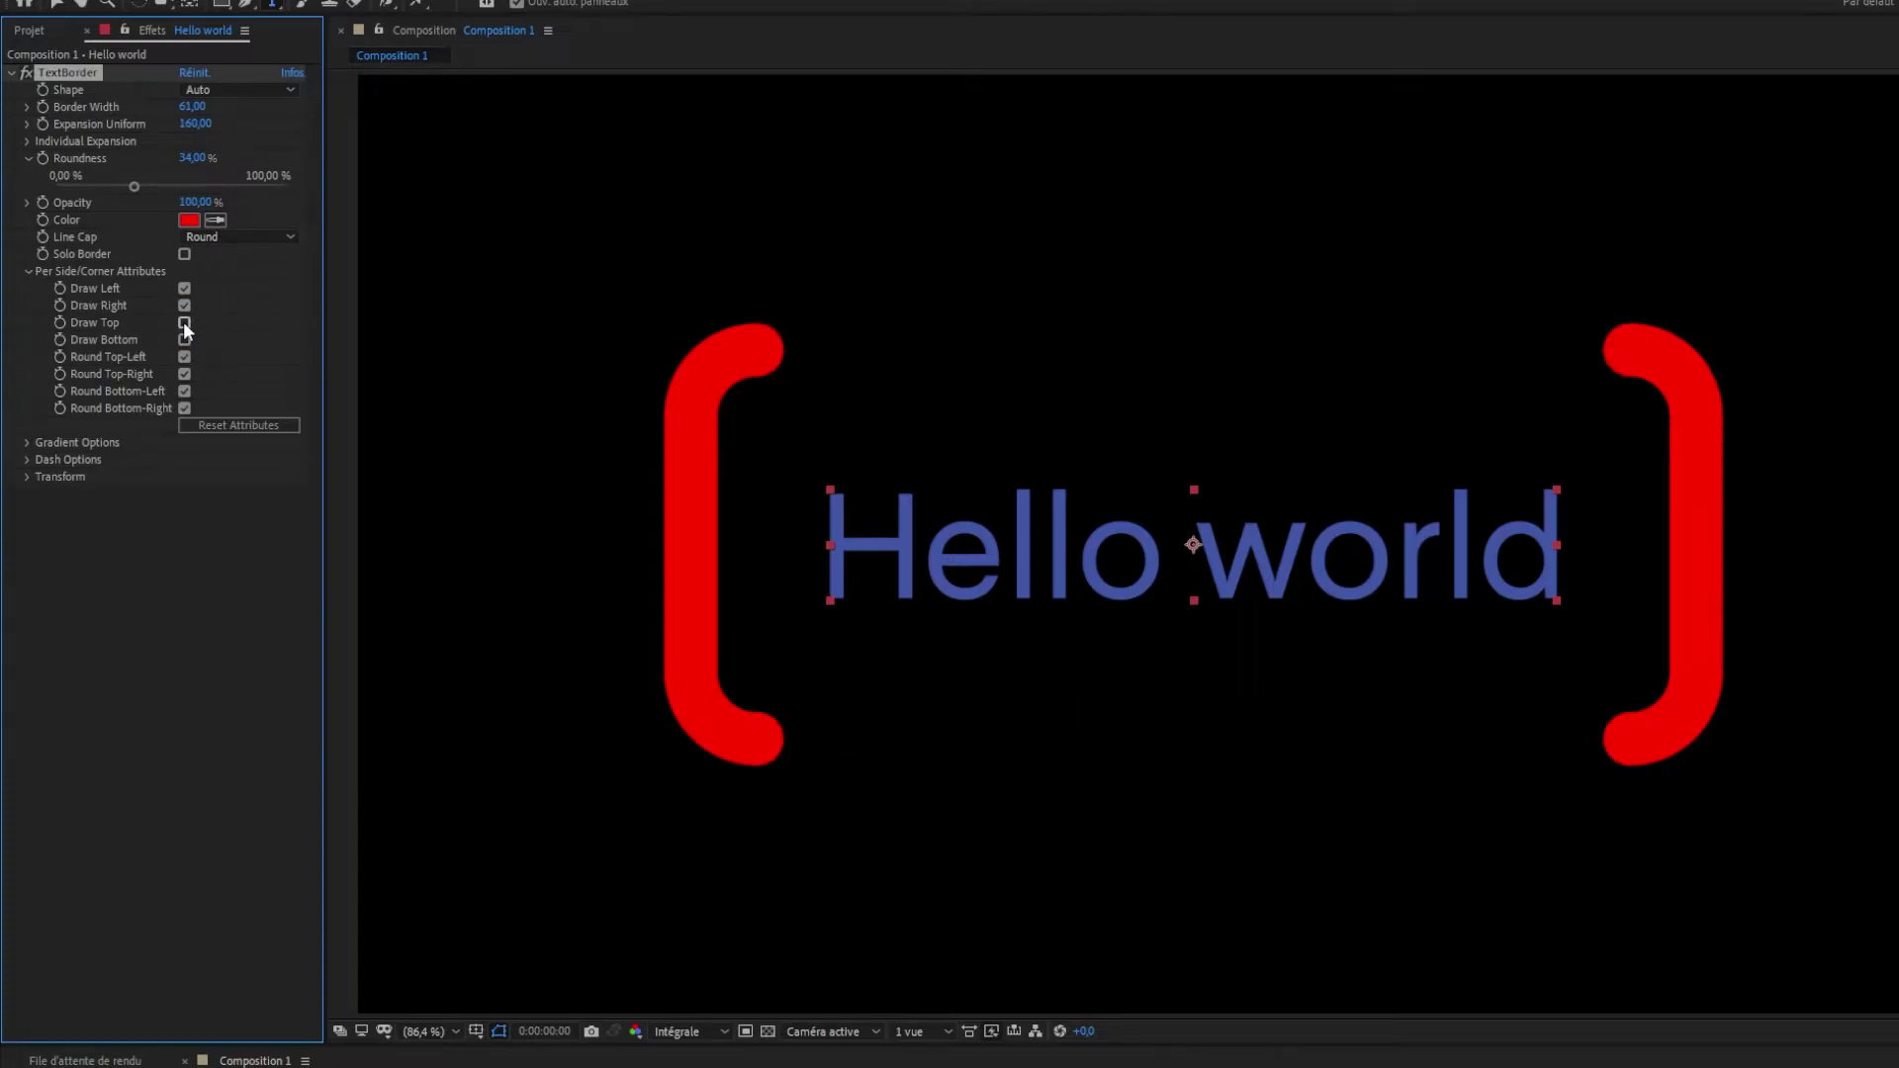
click(184, 323)
Step: Try hiding the left, right and top sides, and switch individual corner segments off and on
click(184, 288)
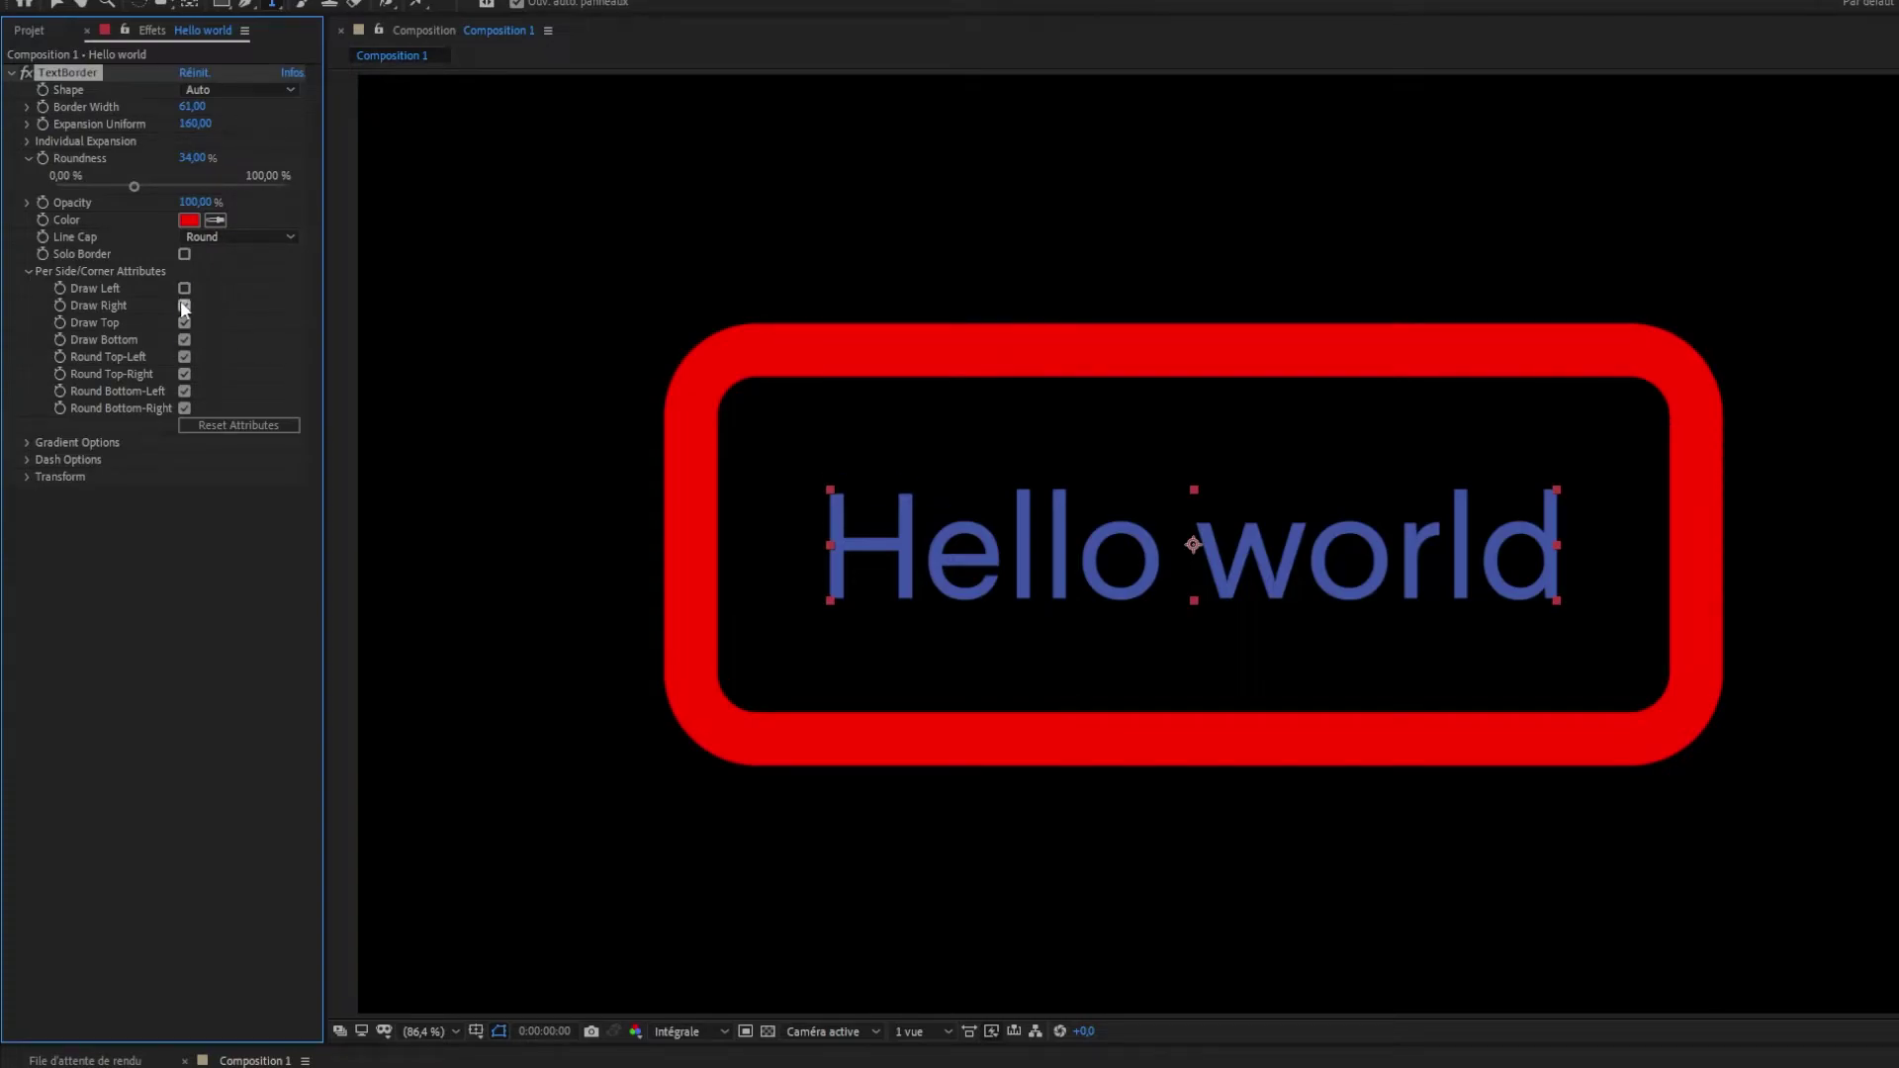
click(184, 306)
click(184, 323)
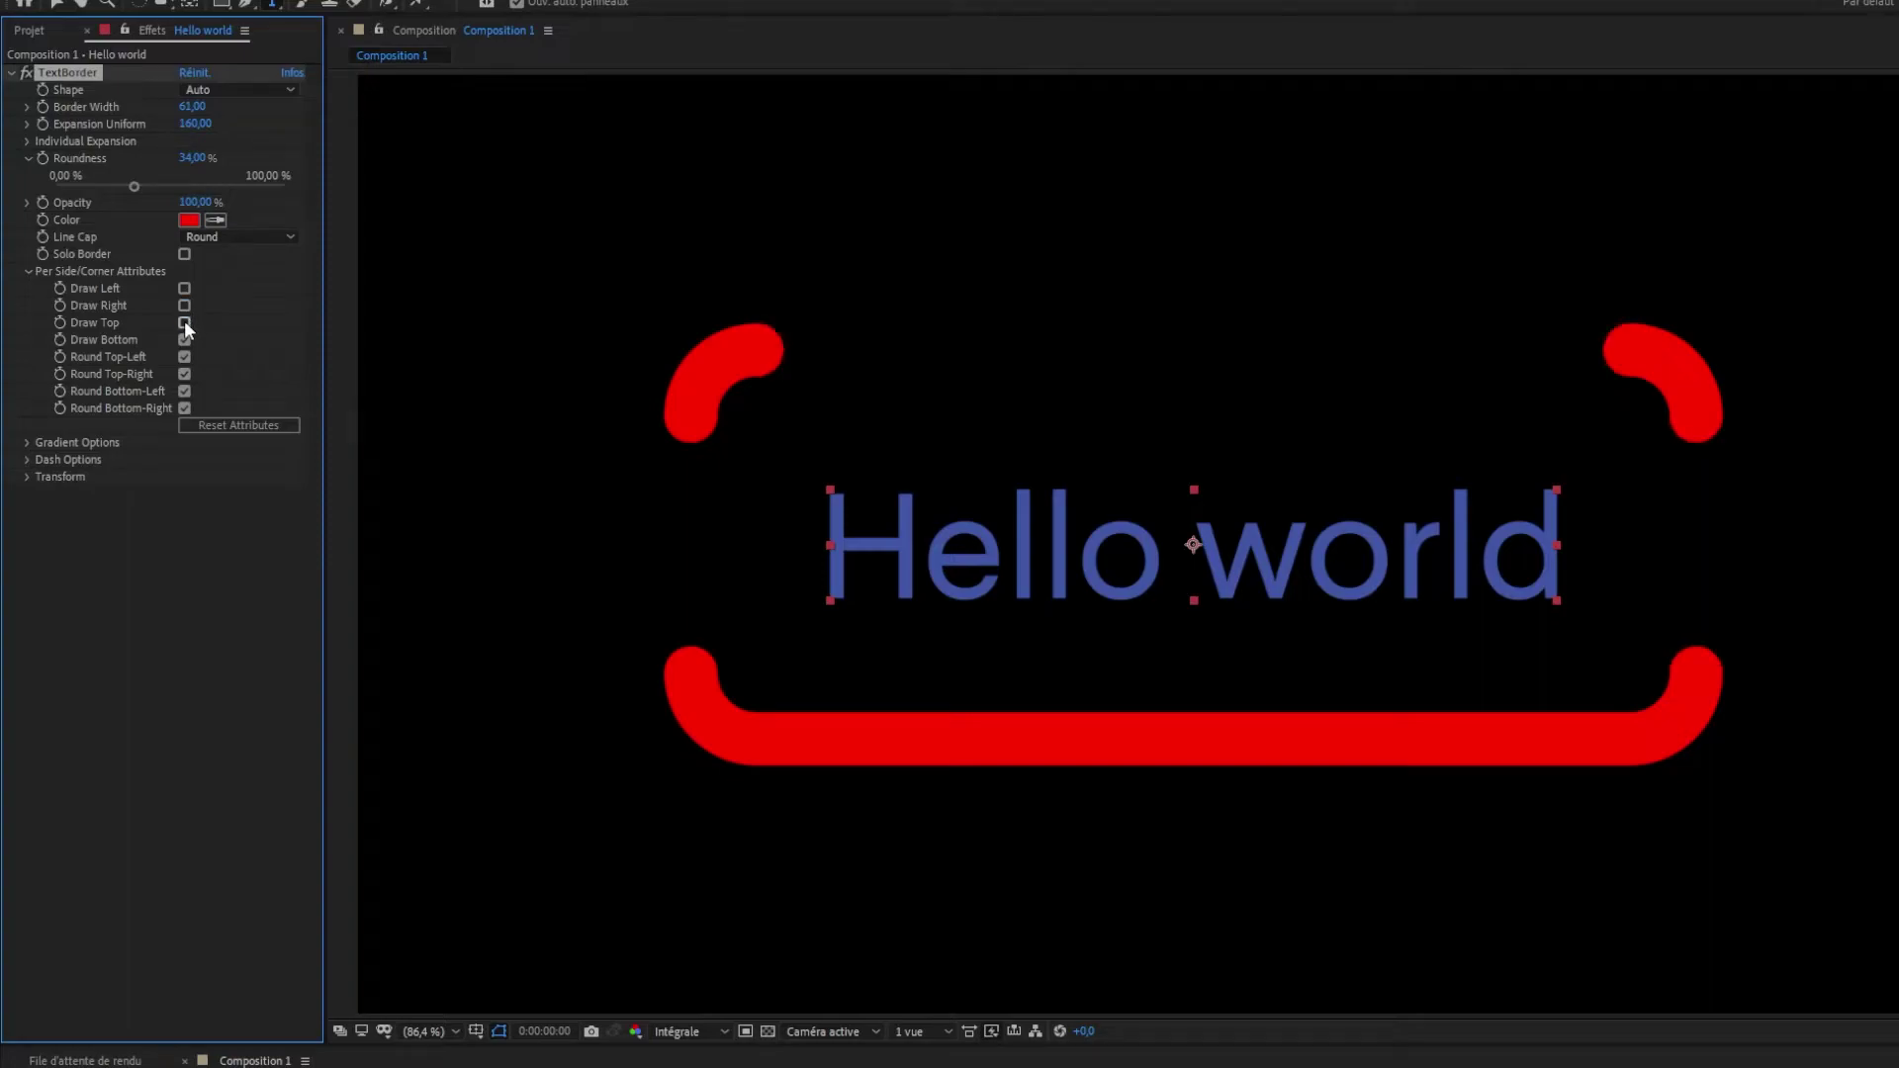
click(184, 374)
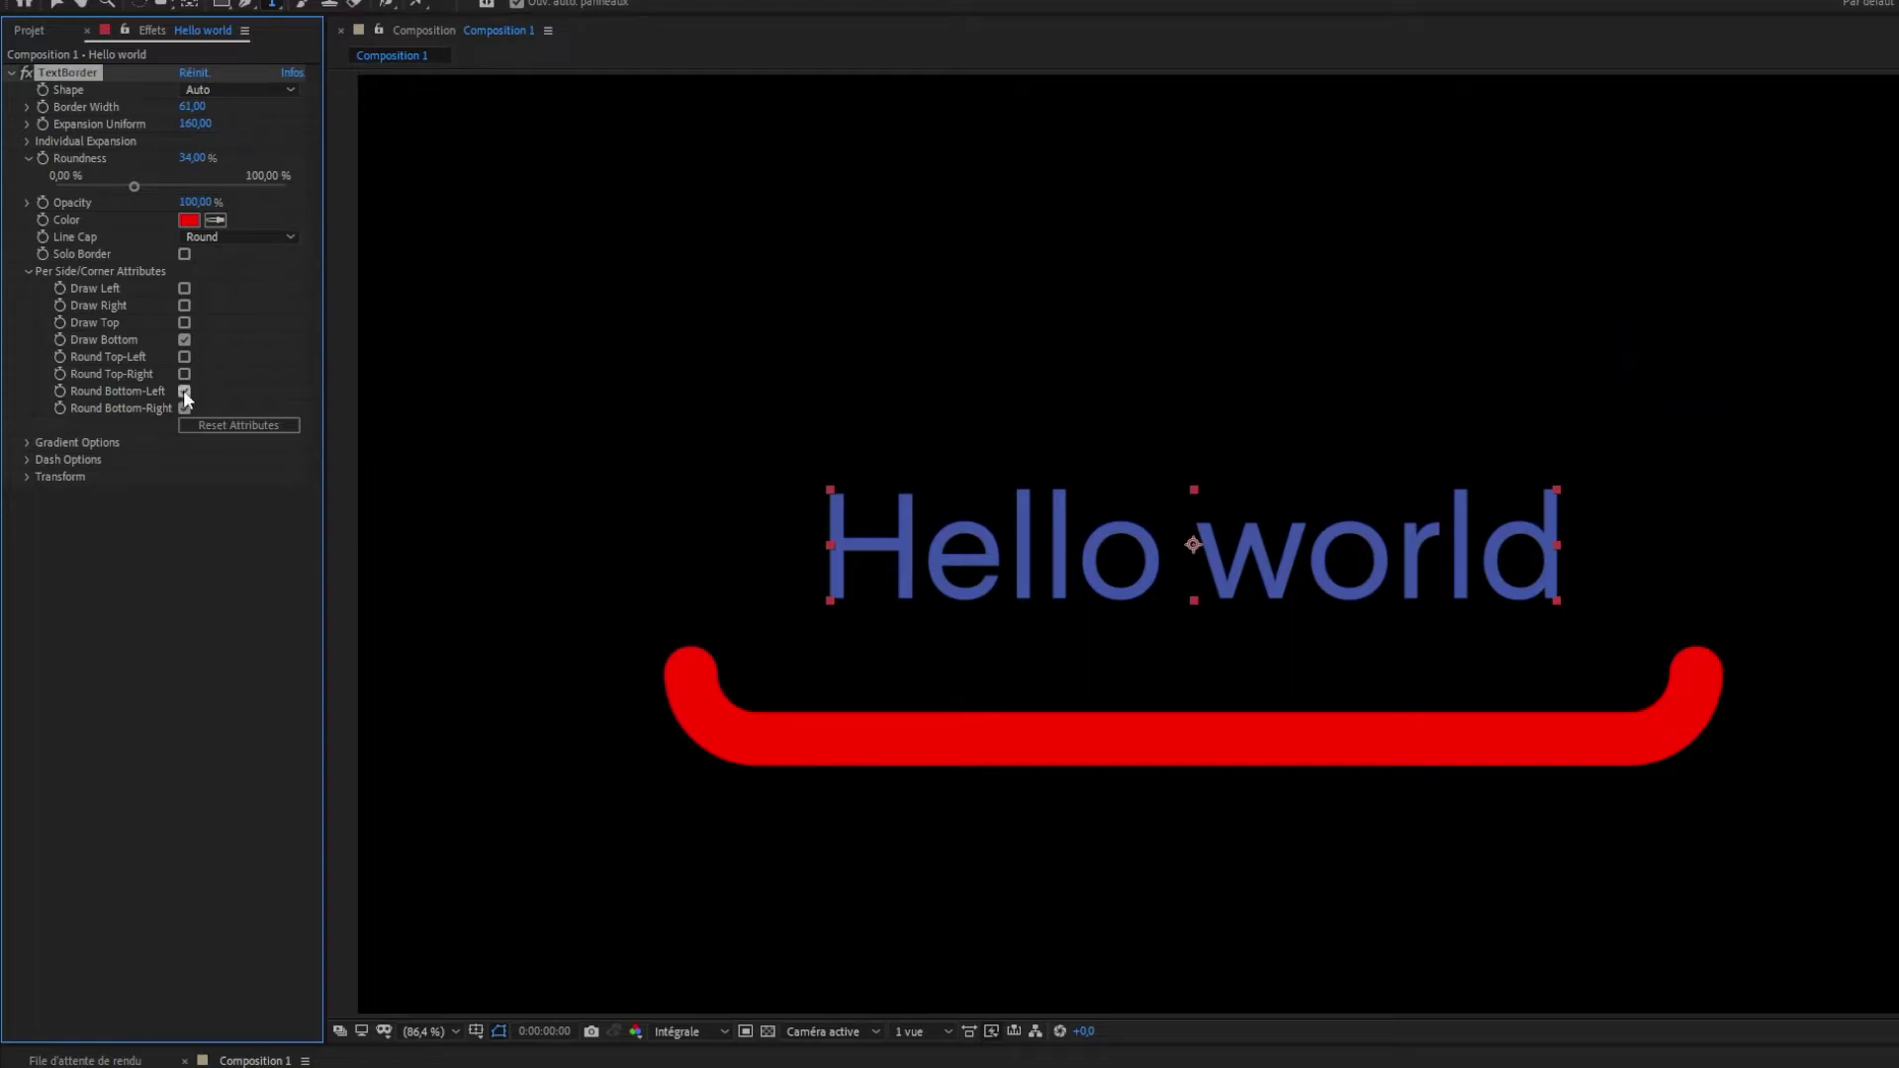
click(184, 390)
click(184, 374)
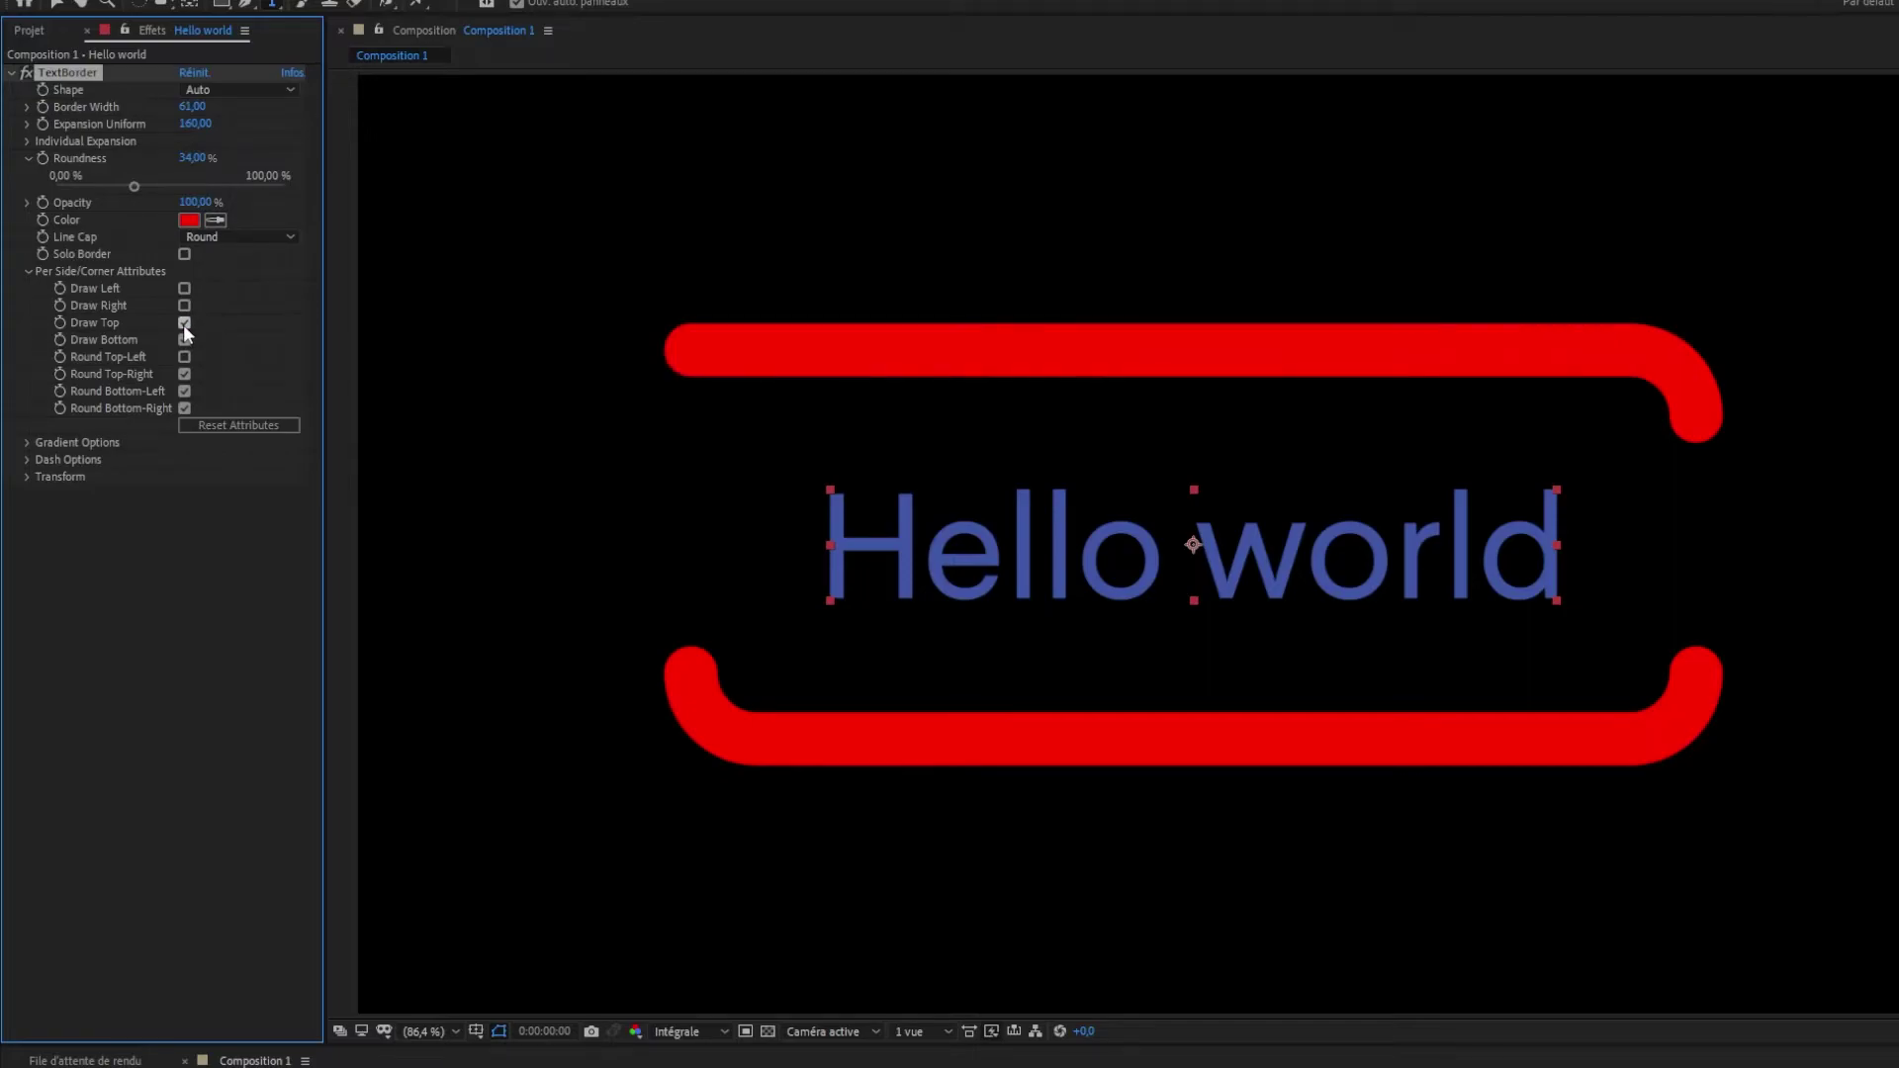
Step: Draw only the left and right sides, with all four rounded corners enabled, so the border forms brackets
click(183, 323)
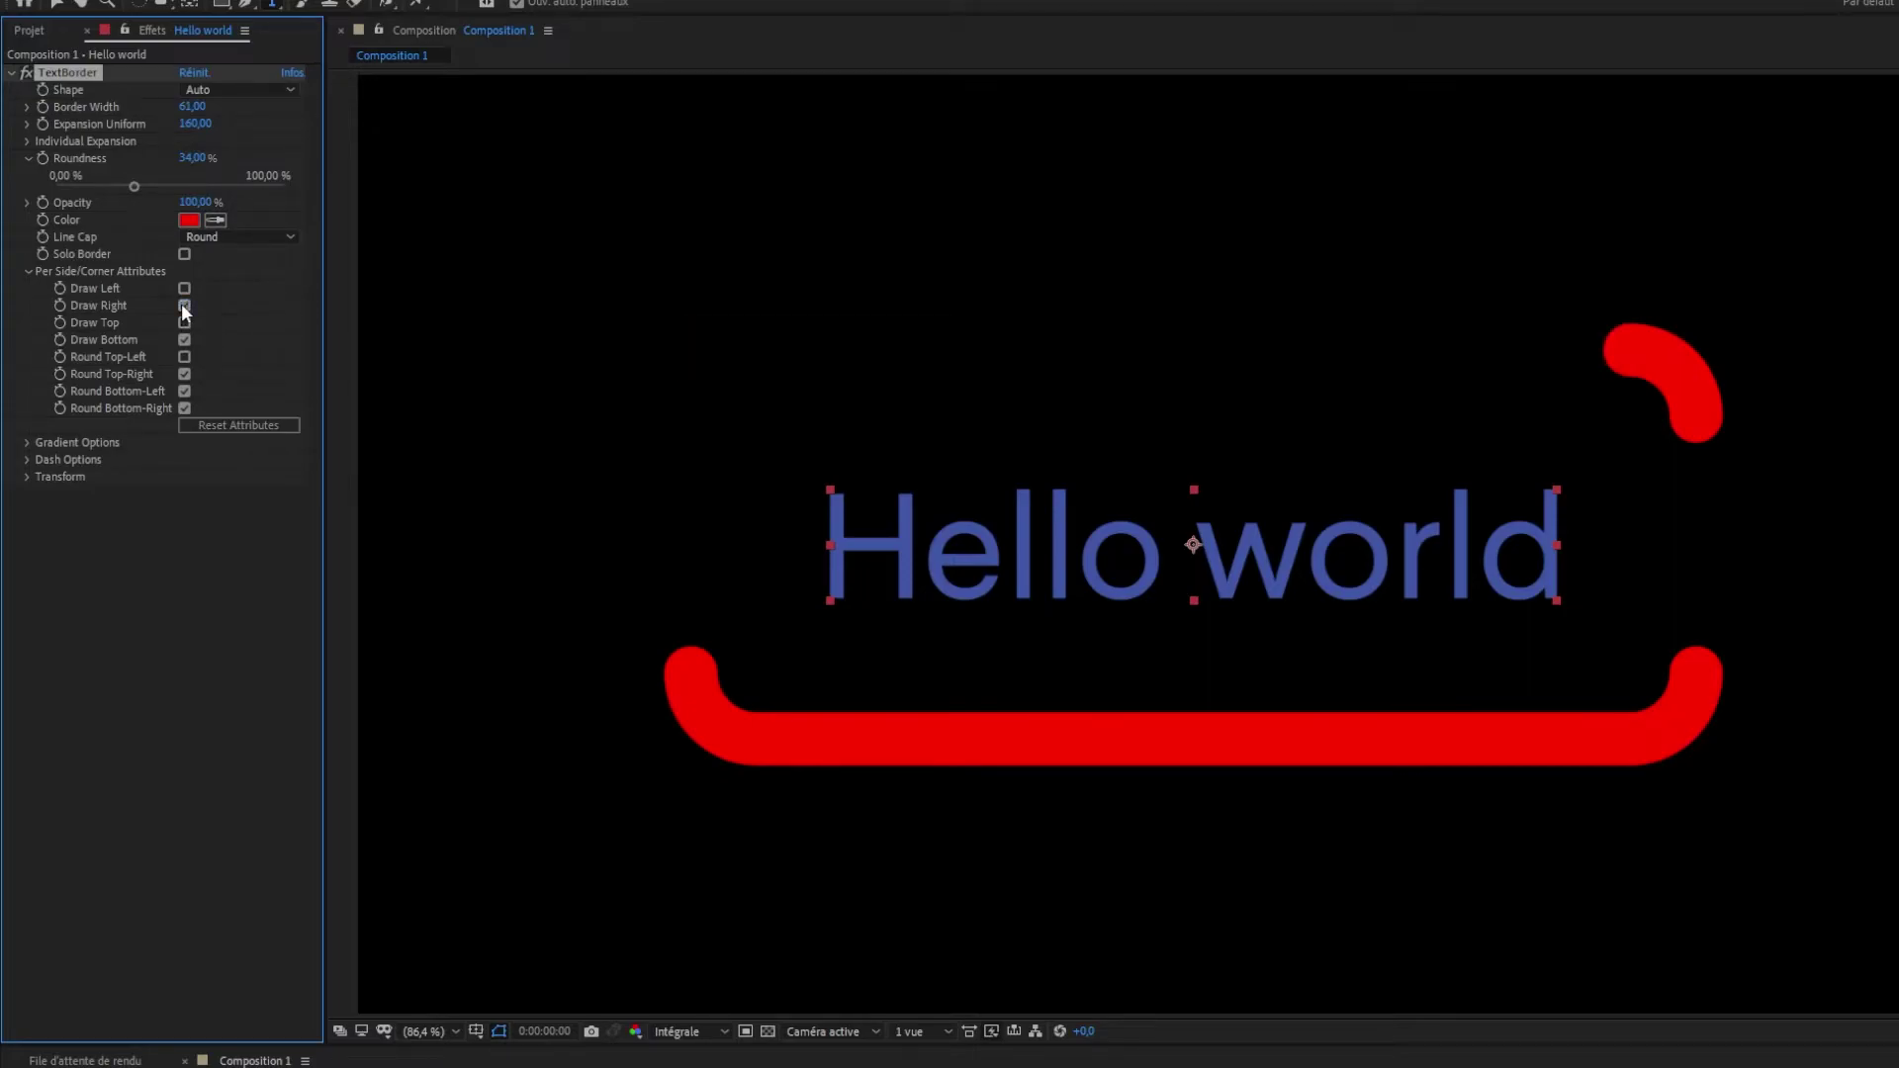
click(183, 305)
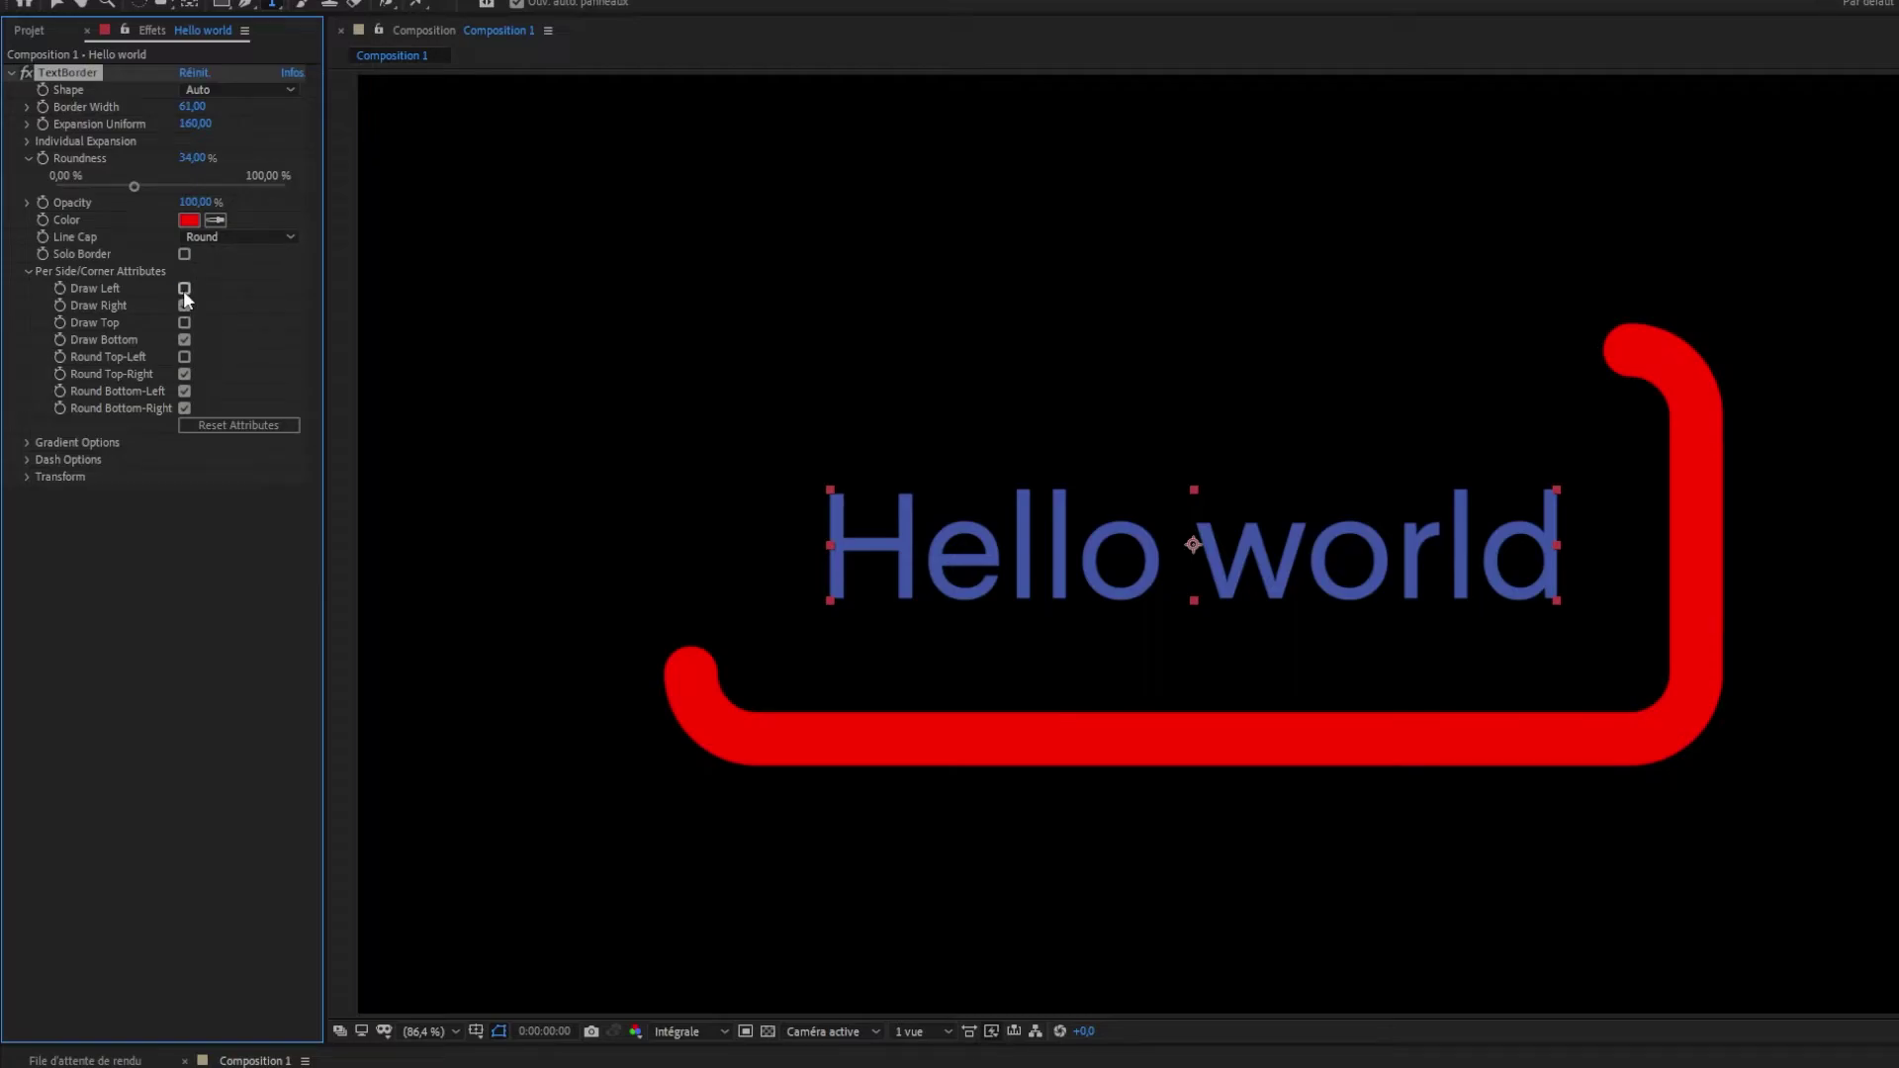
click(184, 289)
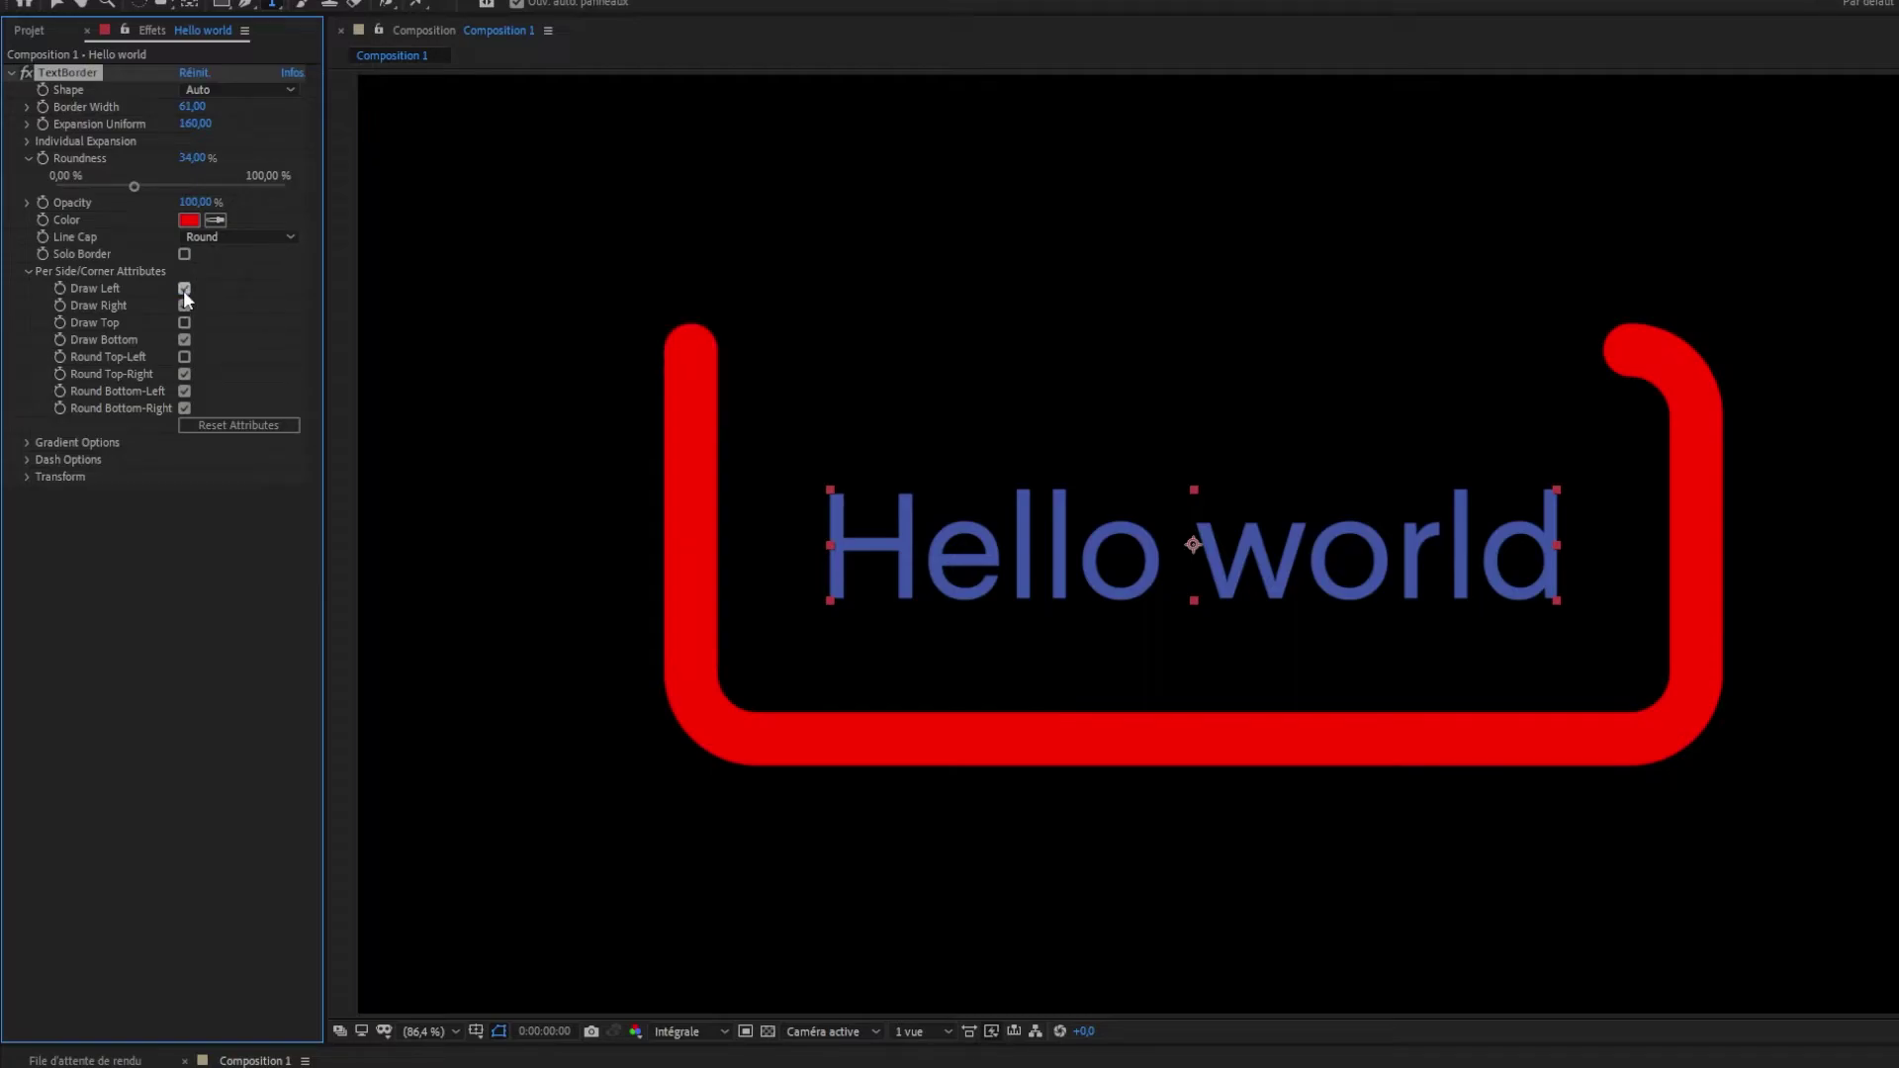
click(184, 357)
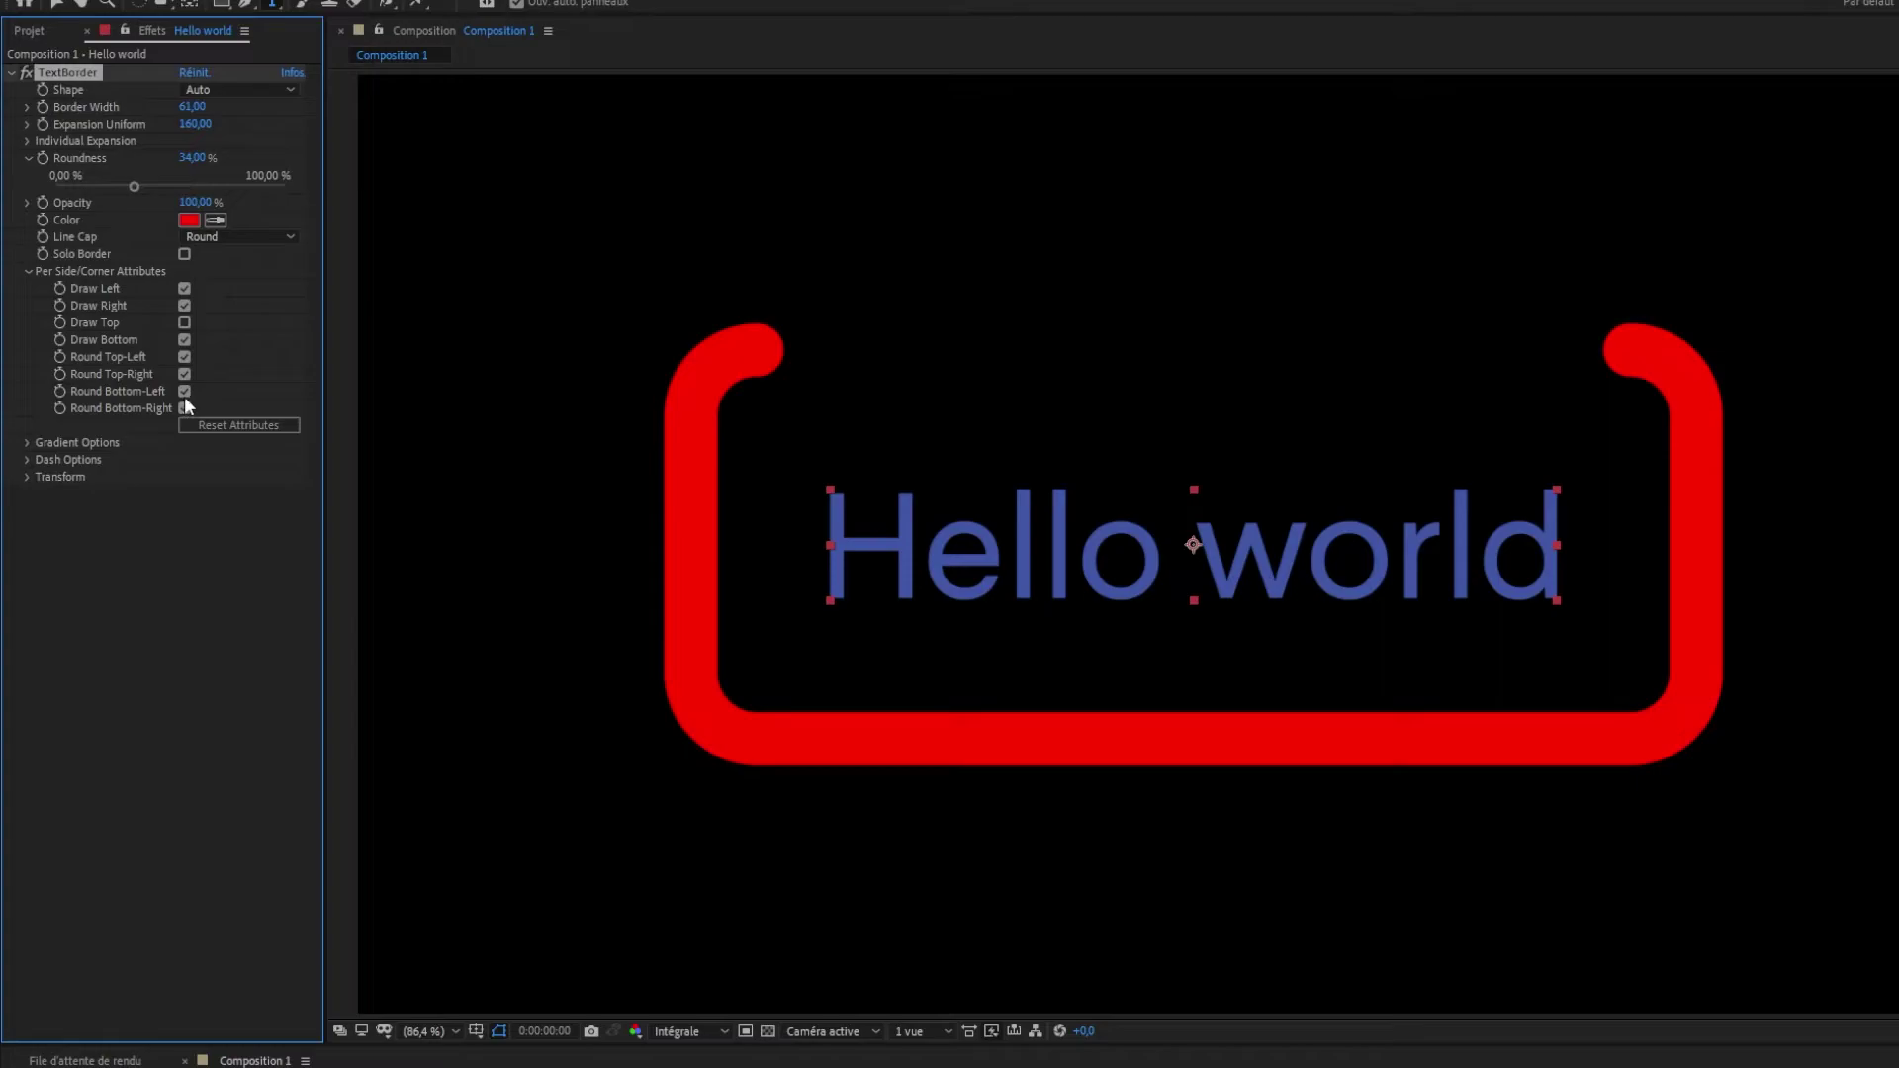
click(184, 340)
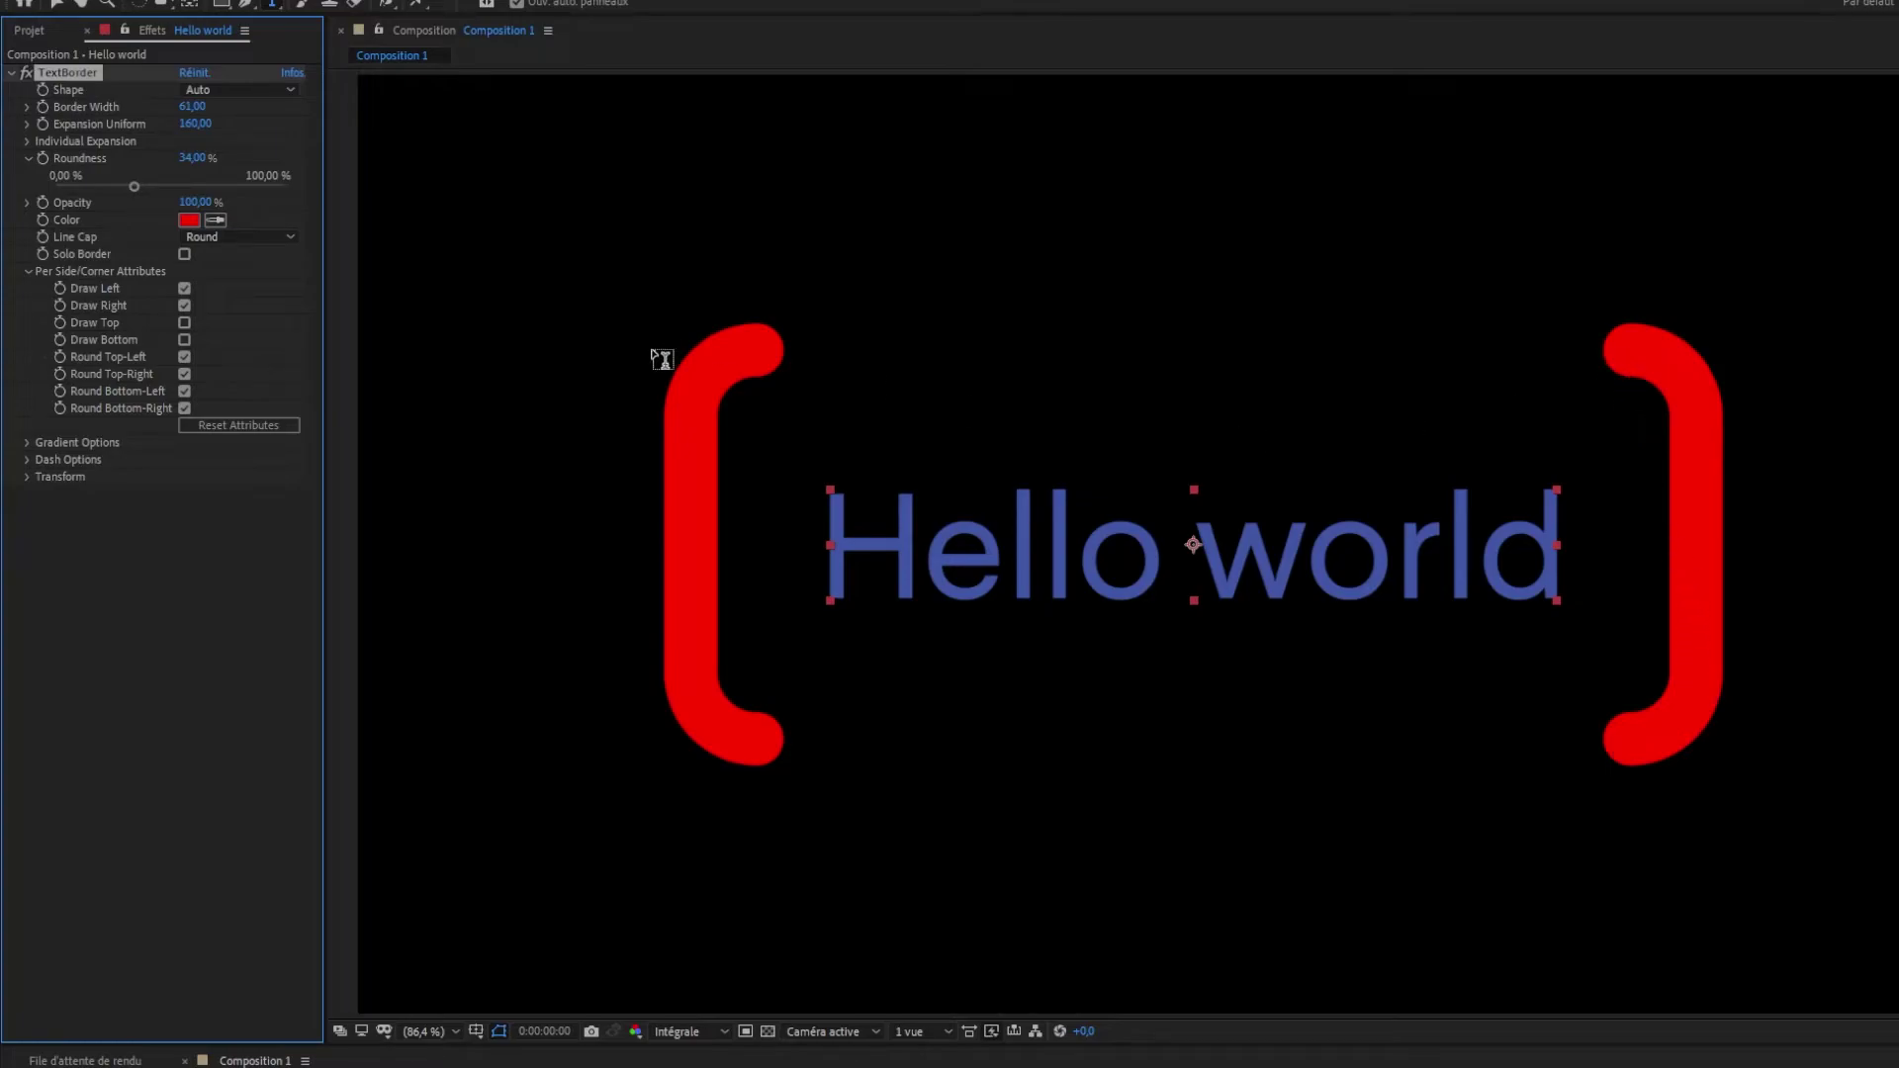
Step: Edit the text layer to read "Heyo world"
click(60, 4)
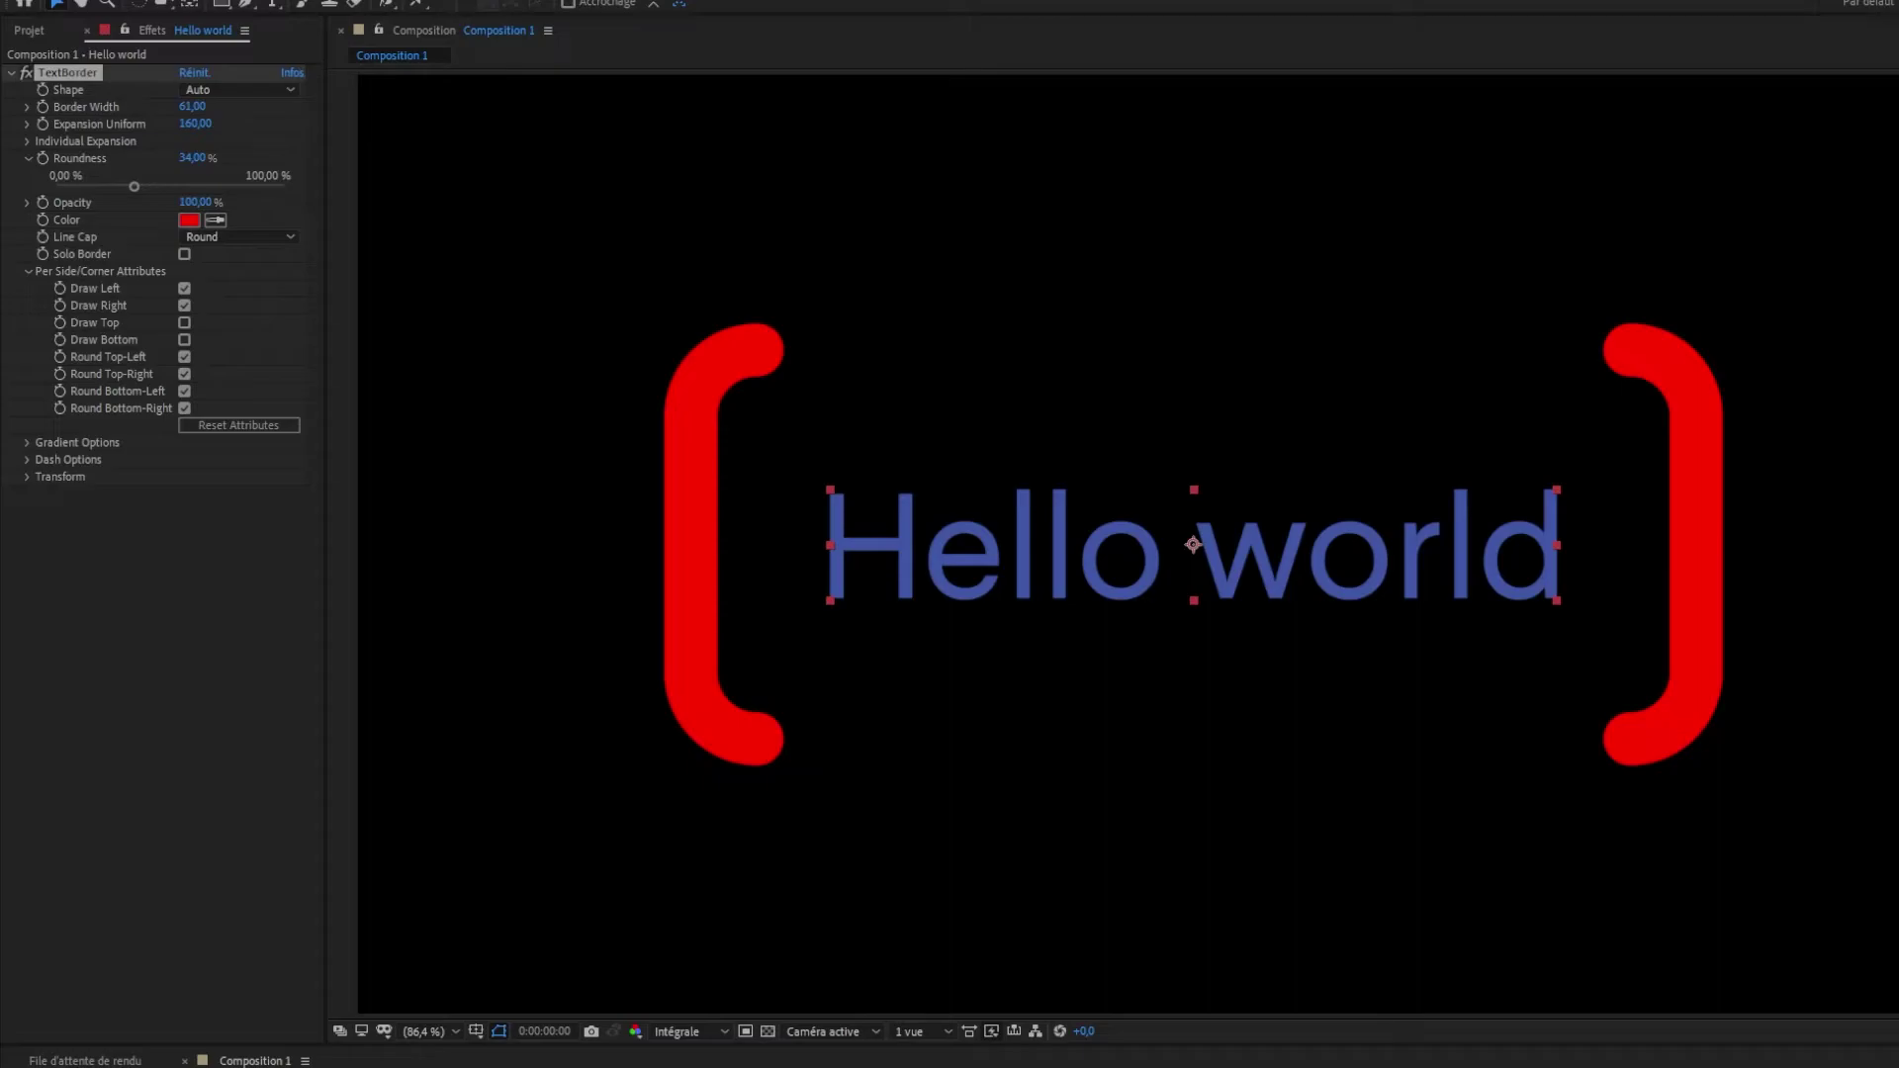
click(949, 1062)
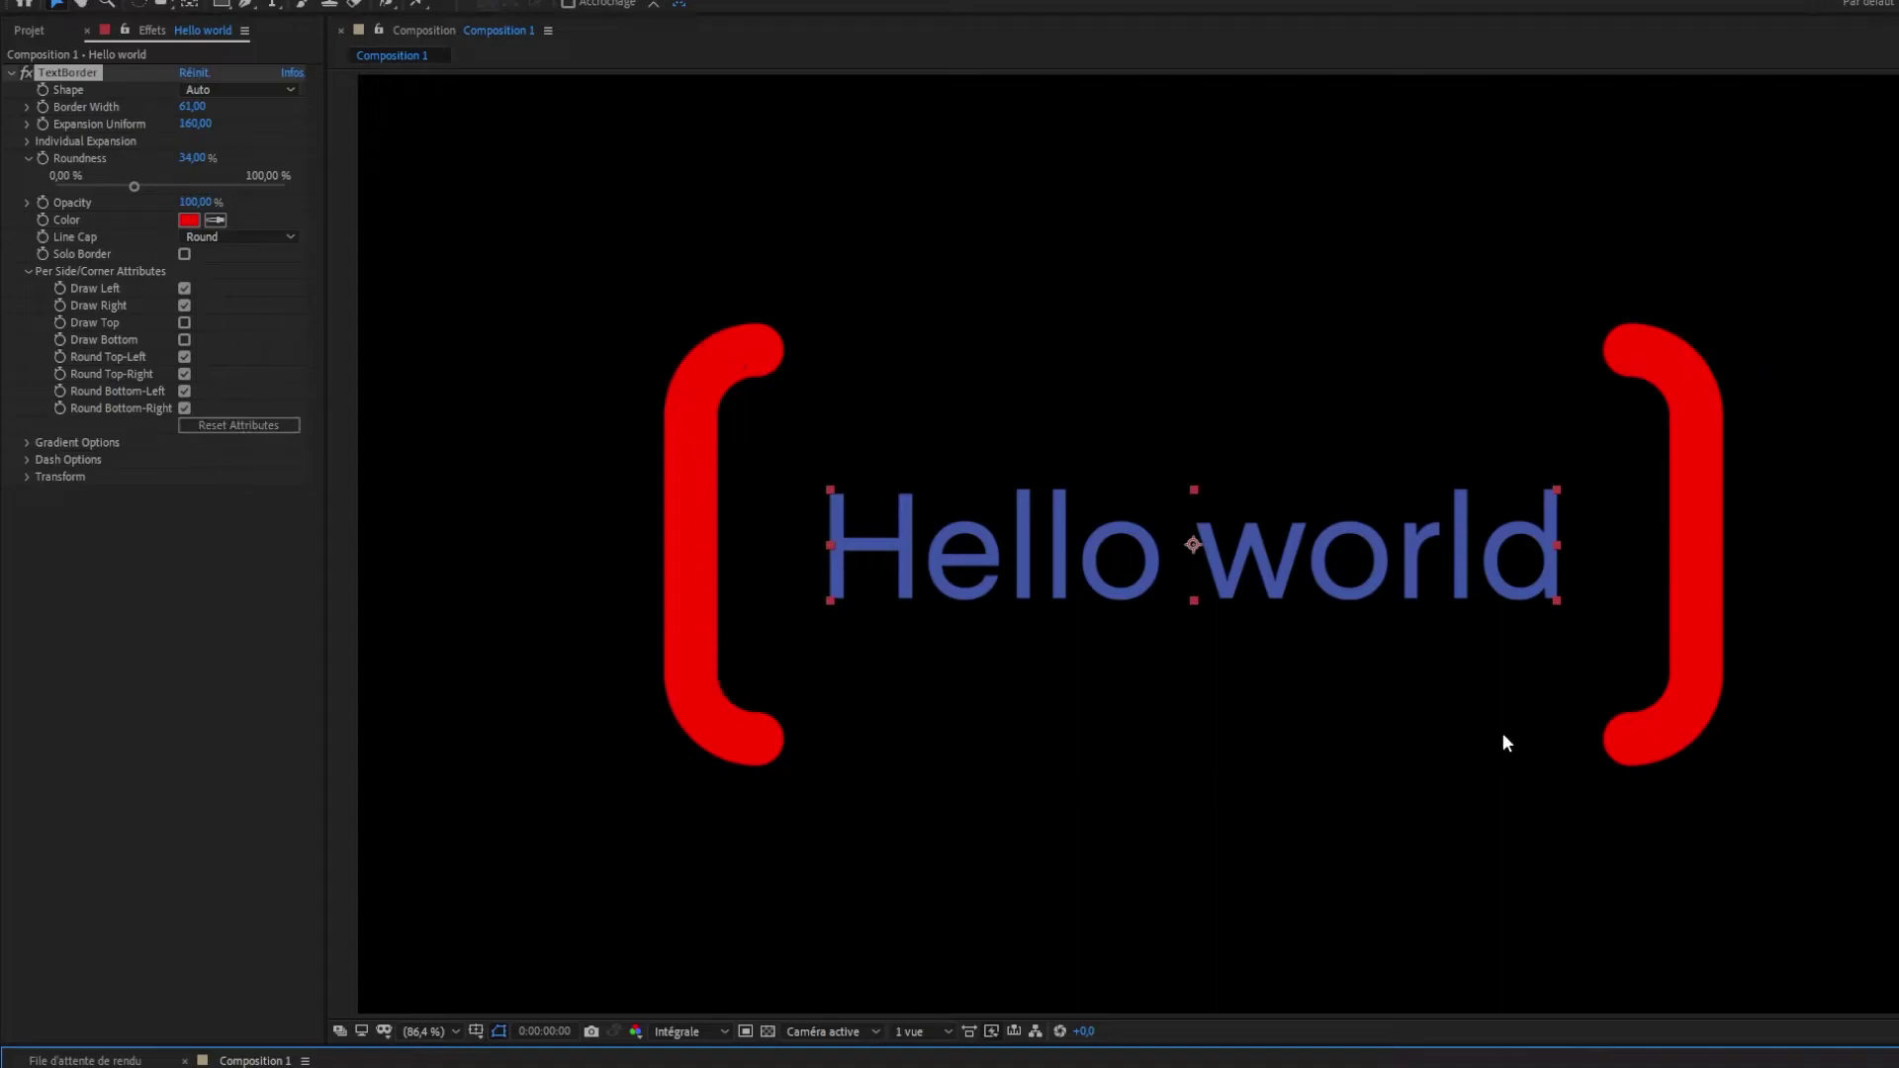
click(273, 5)
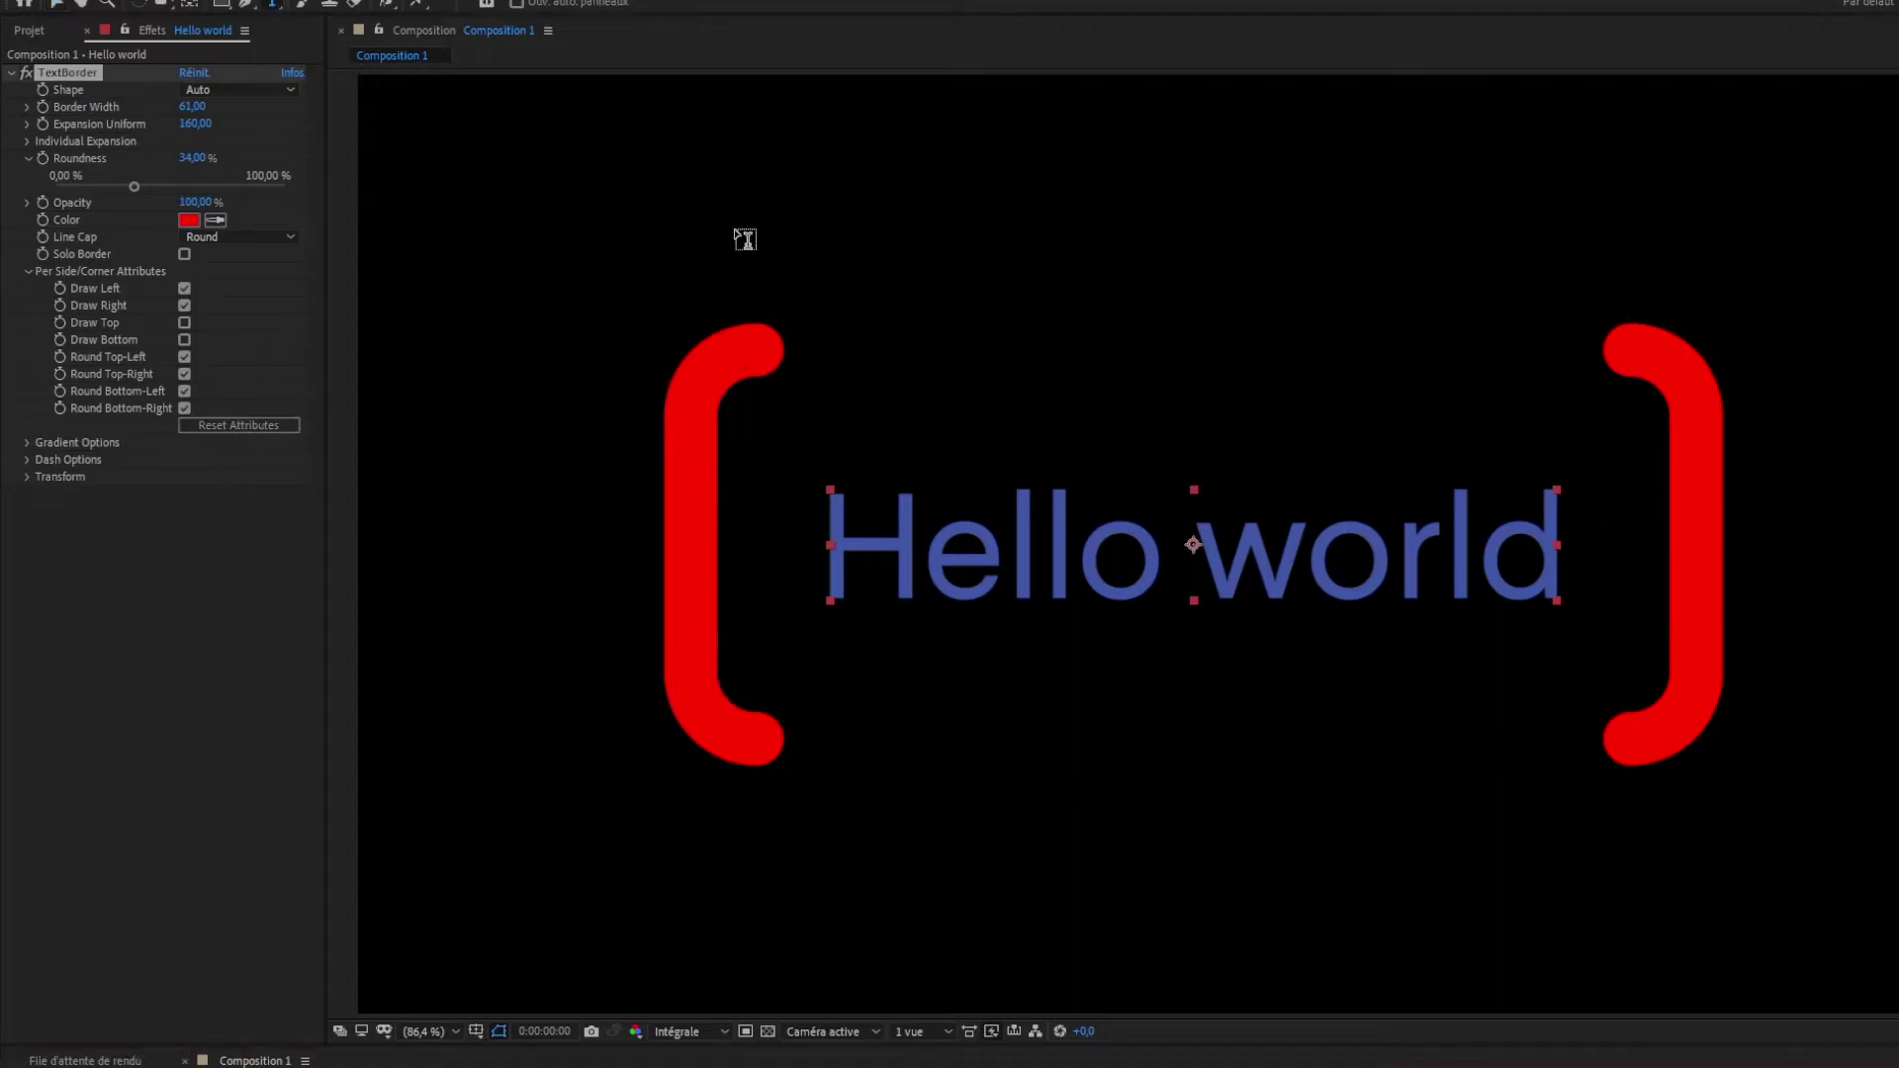
click(1492, 560)
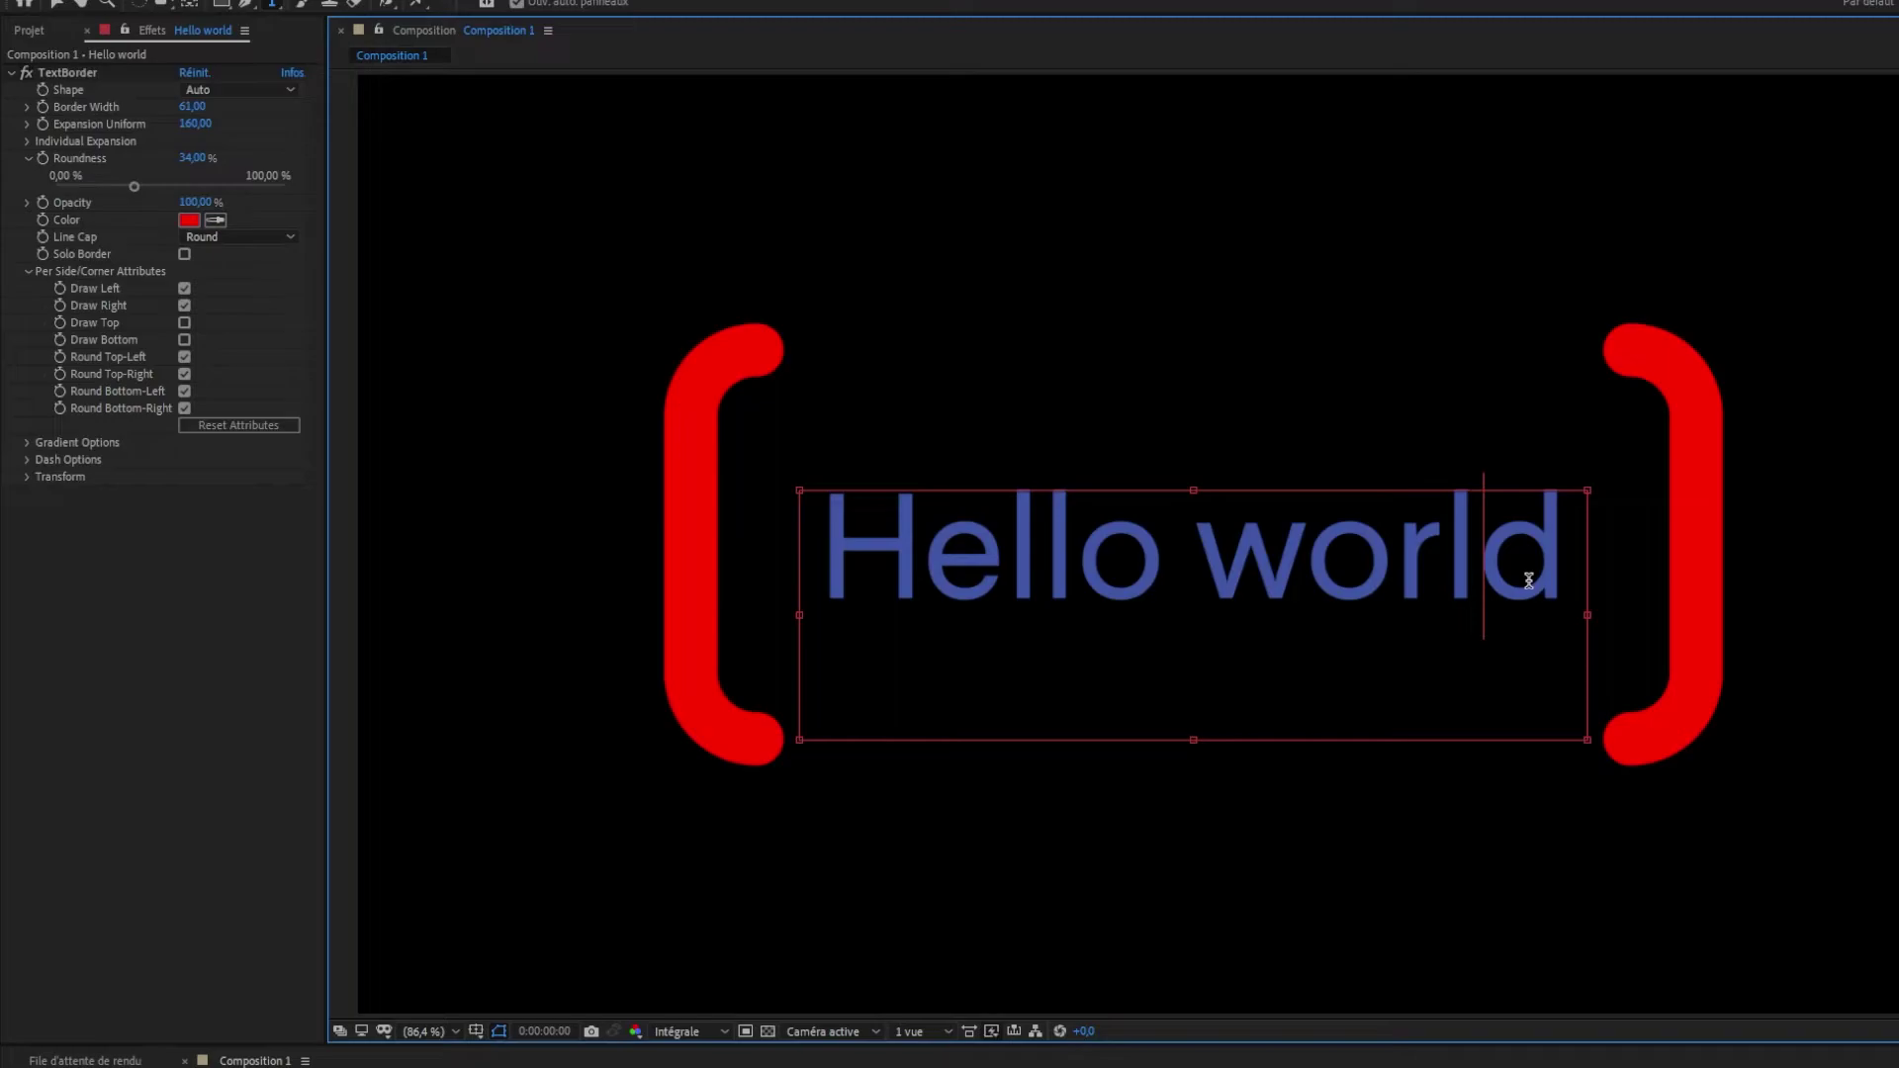
key(Left)
key(Left)
key(Left)
key(Left)
key(Left)
key(BackSpace)
key(BackSpace)
key(BackSpace)
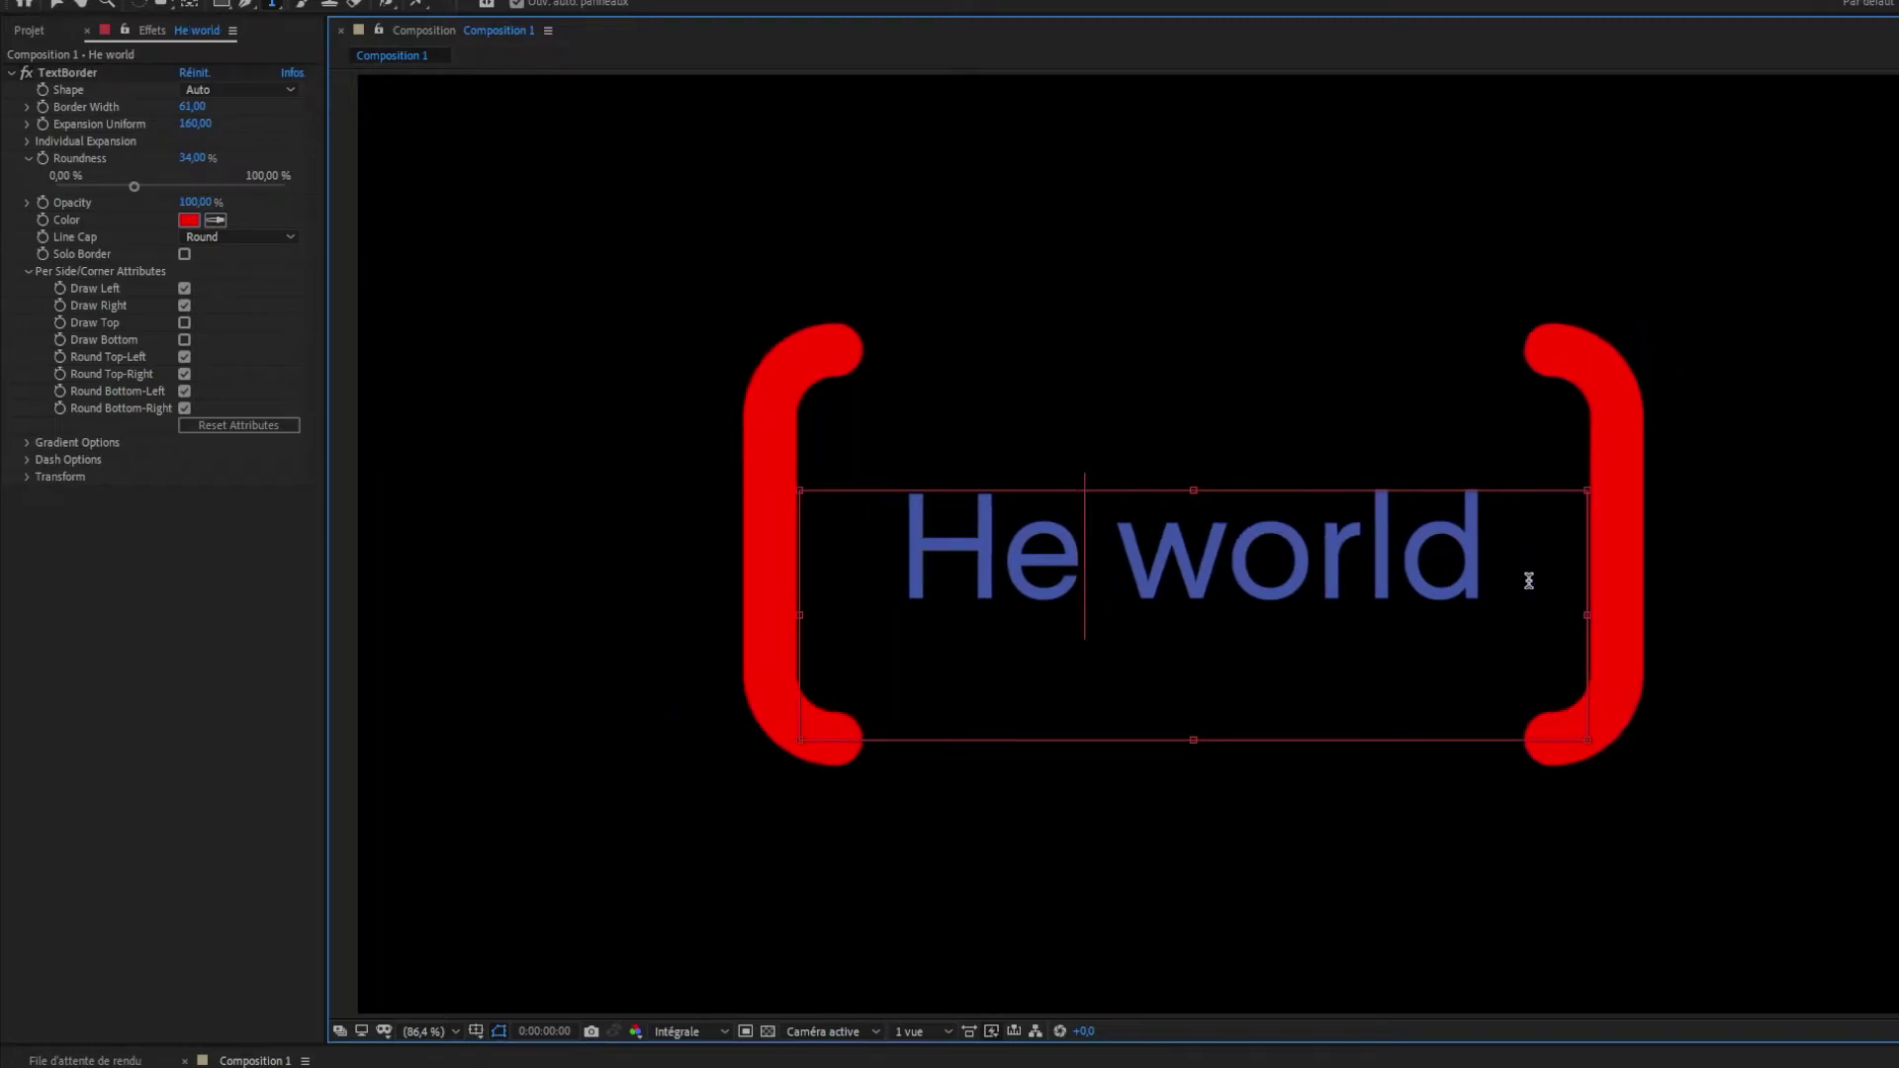
text(yo)
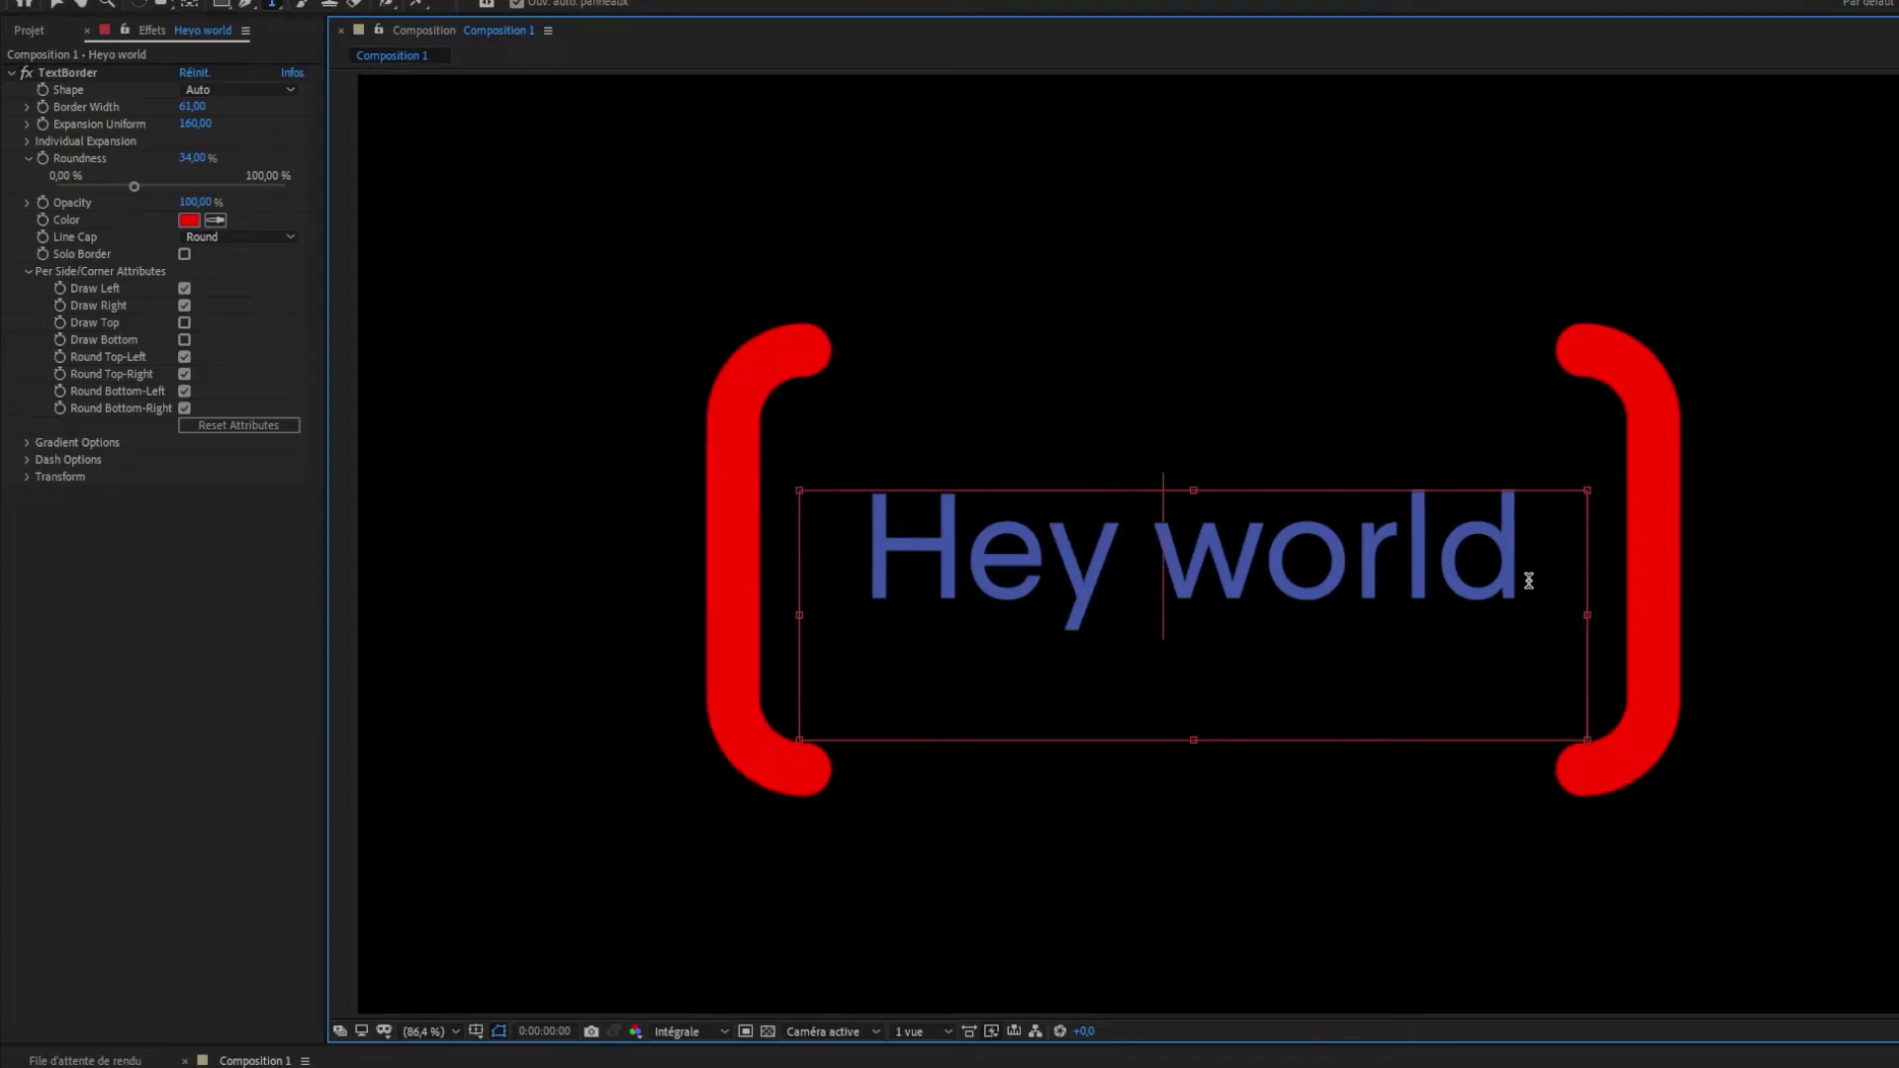
click(57, 4)
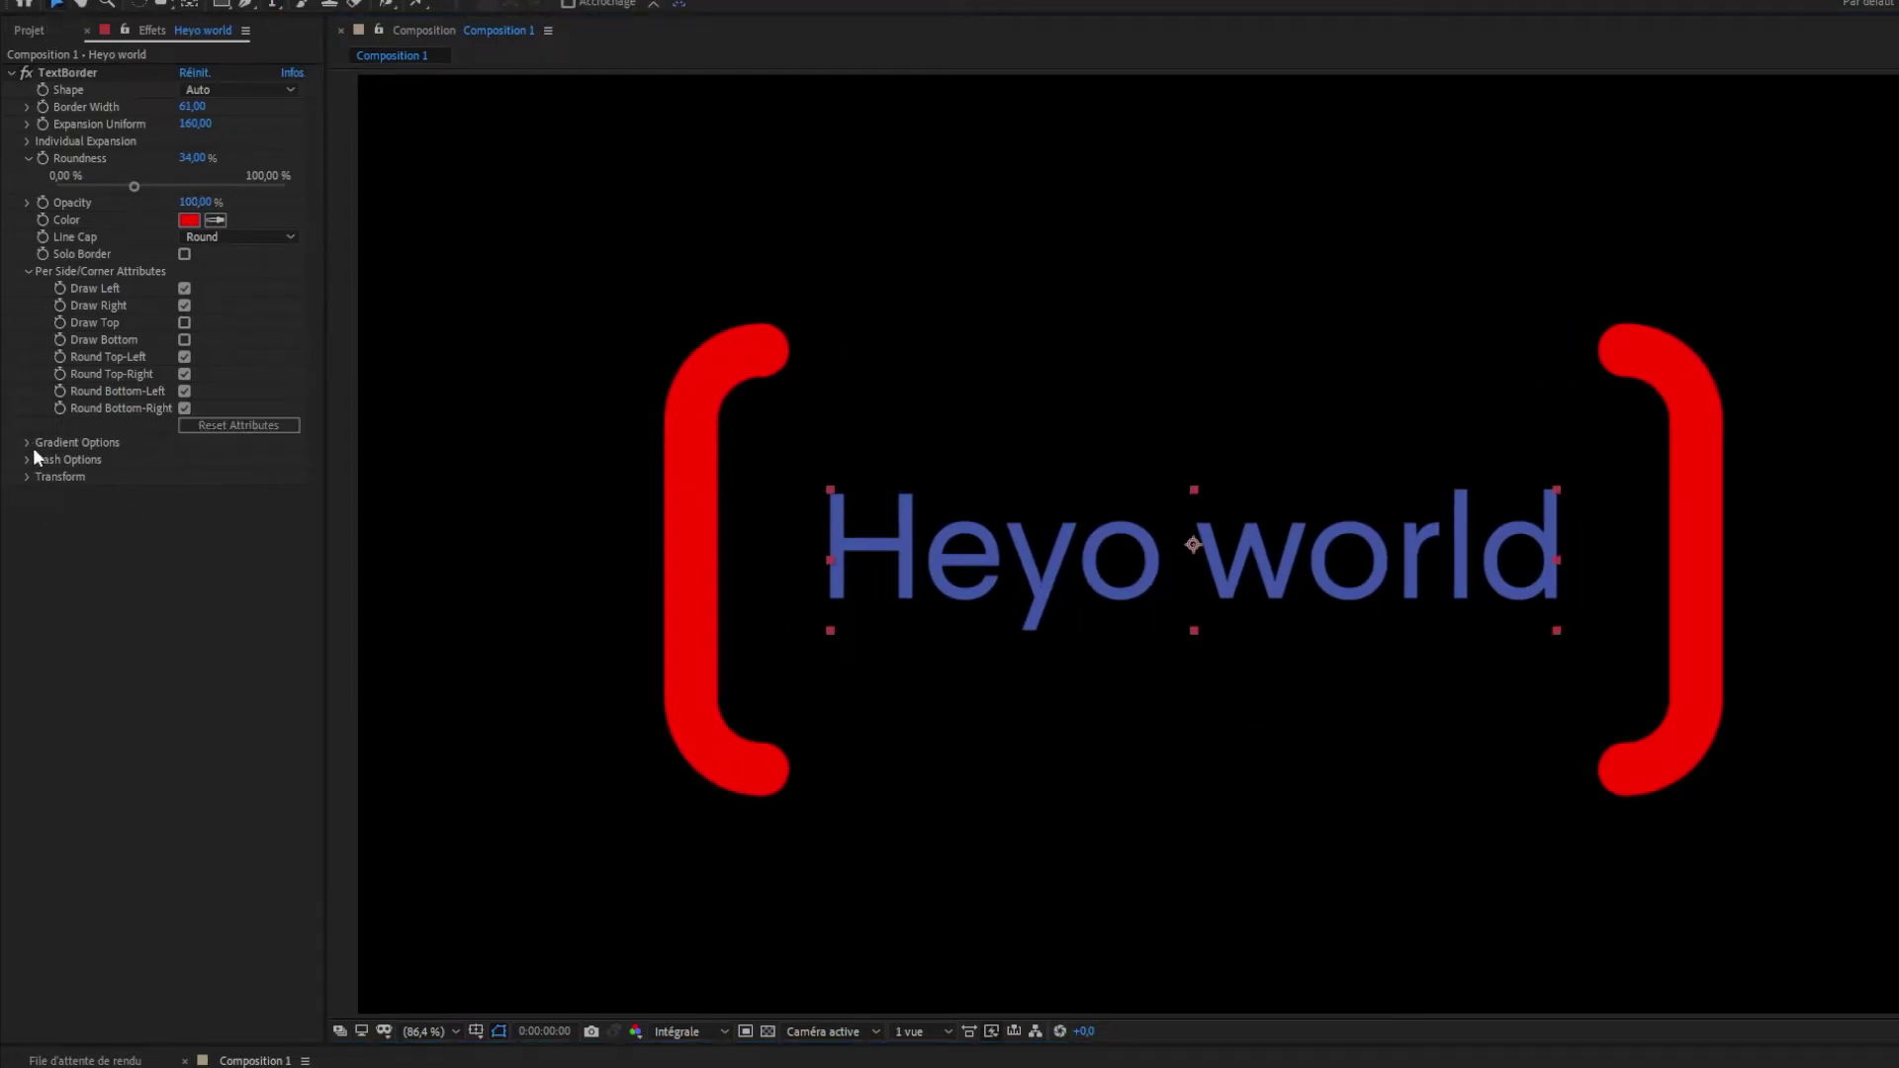
Step: Draw the border's top and bottom sides again and collapse the per-side, opacity and roundness settings
click(184, 322)
click(184, 340)
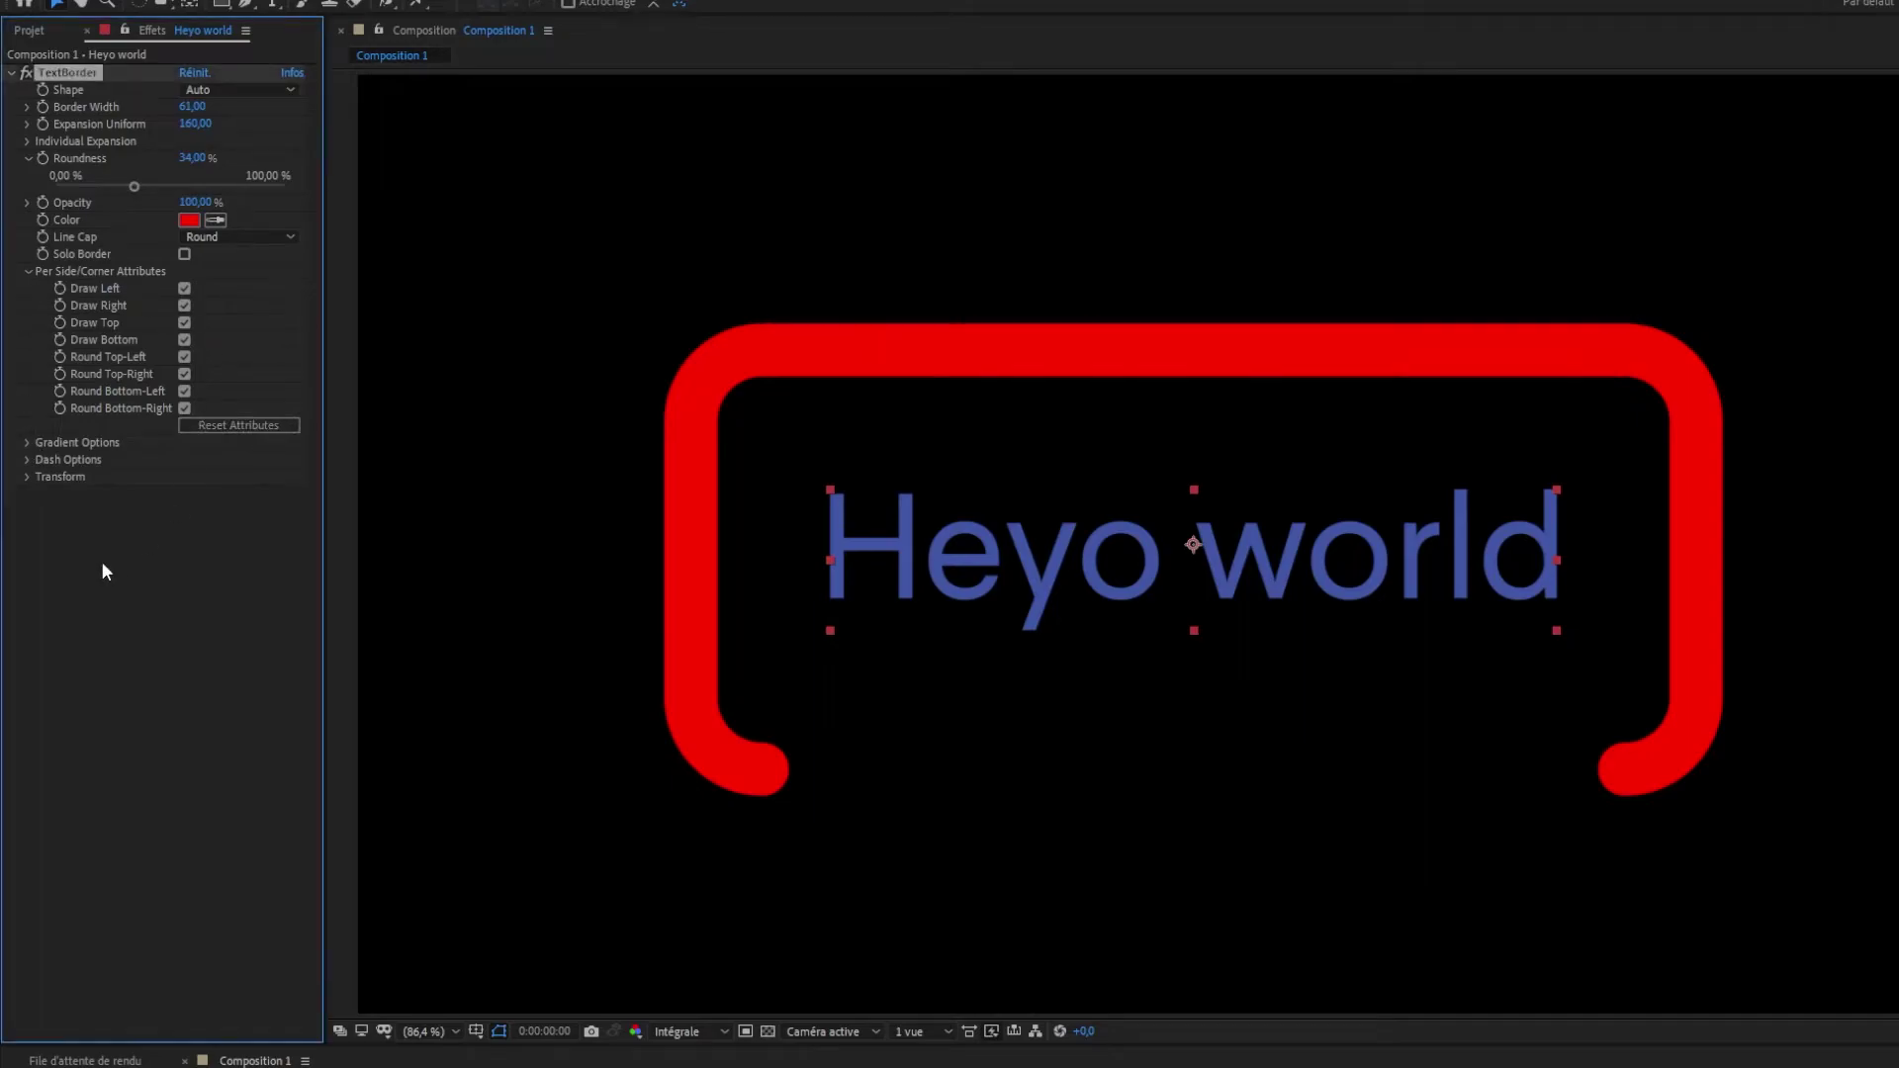
click(28, 271)
click(25, 203)
click(28, 158)
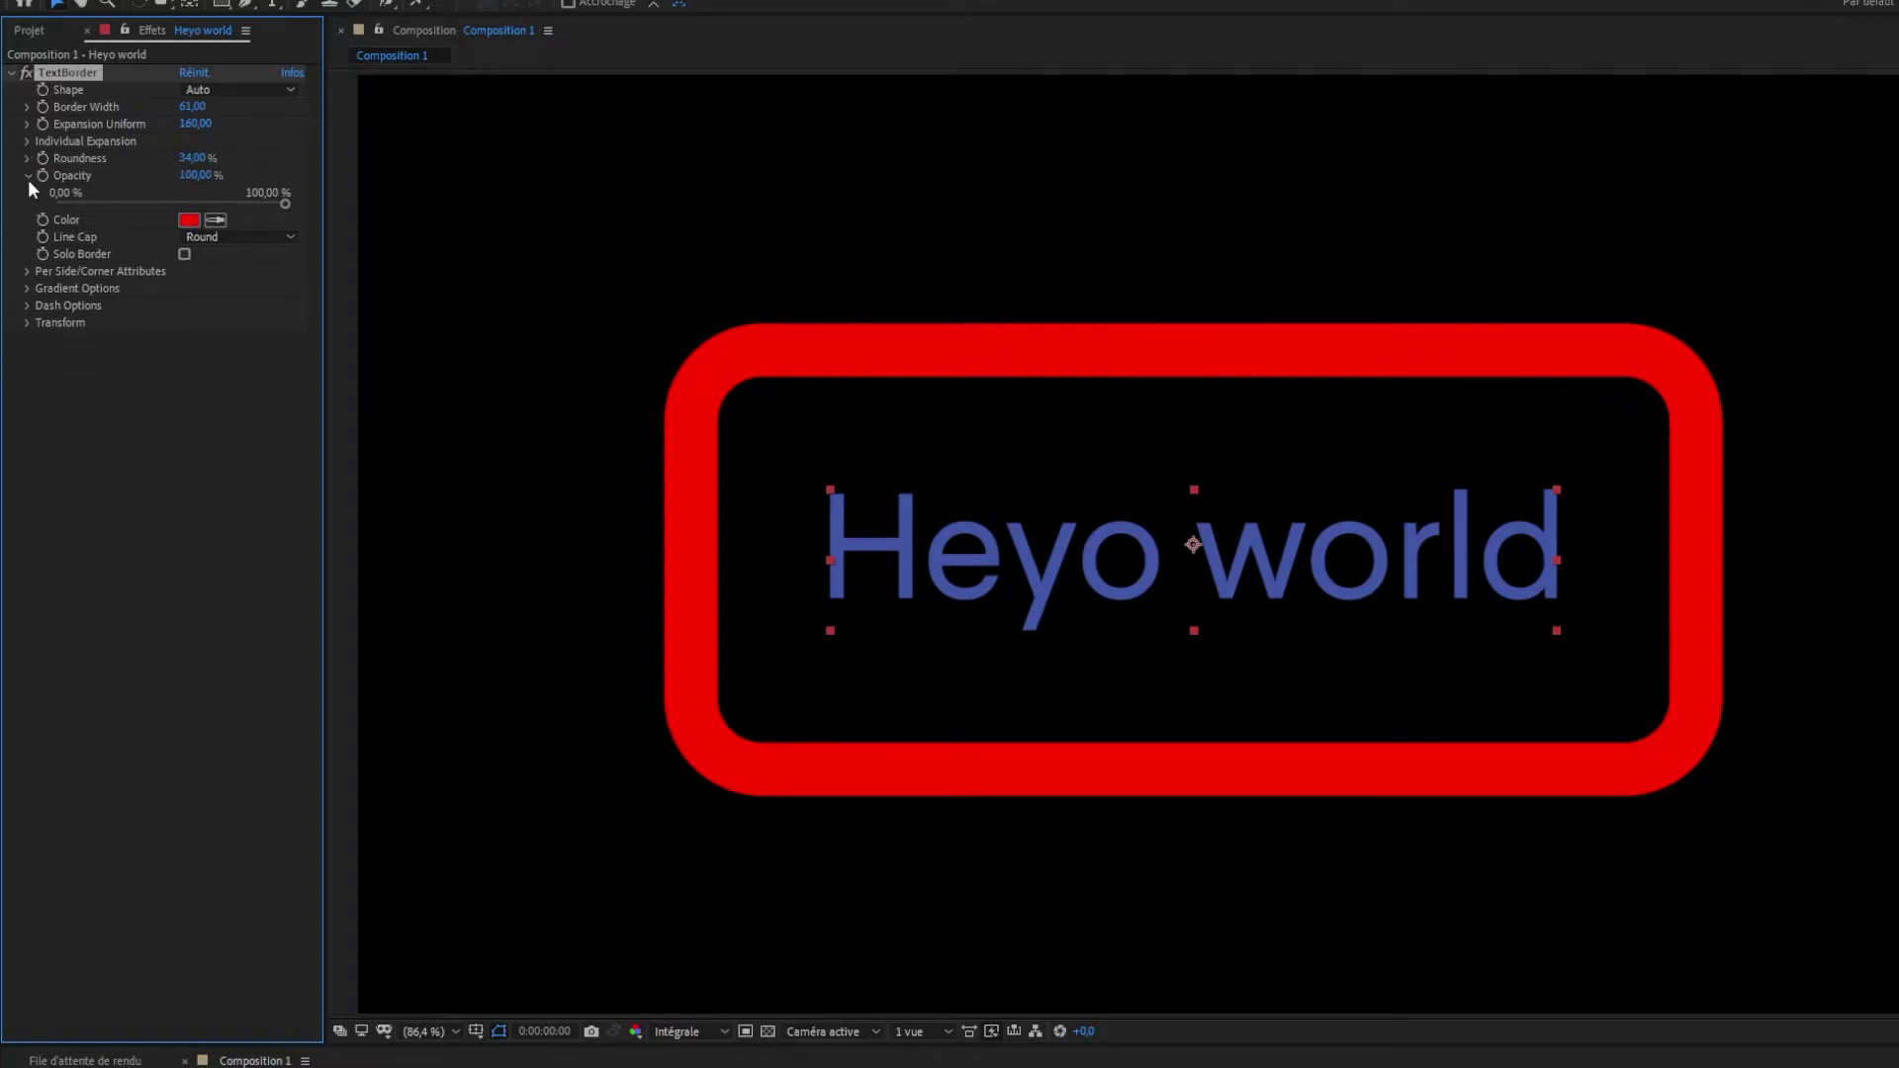
click(28, 176)
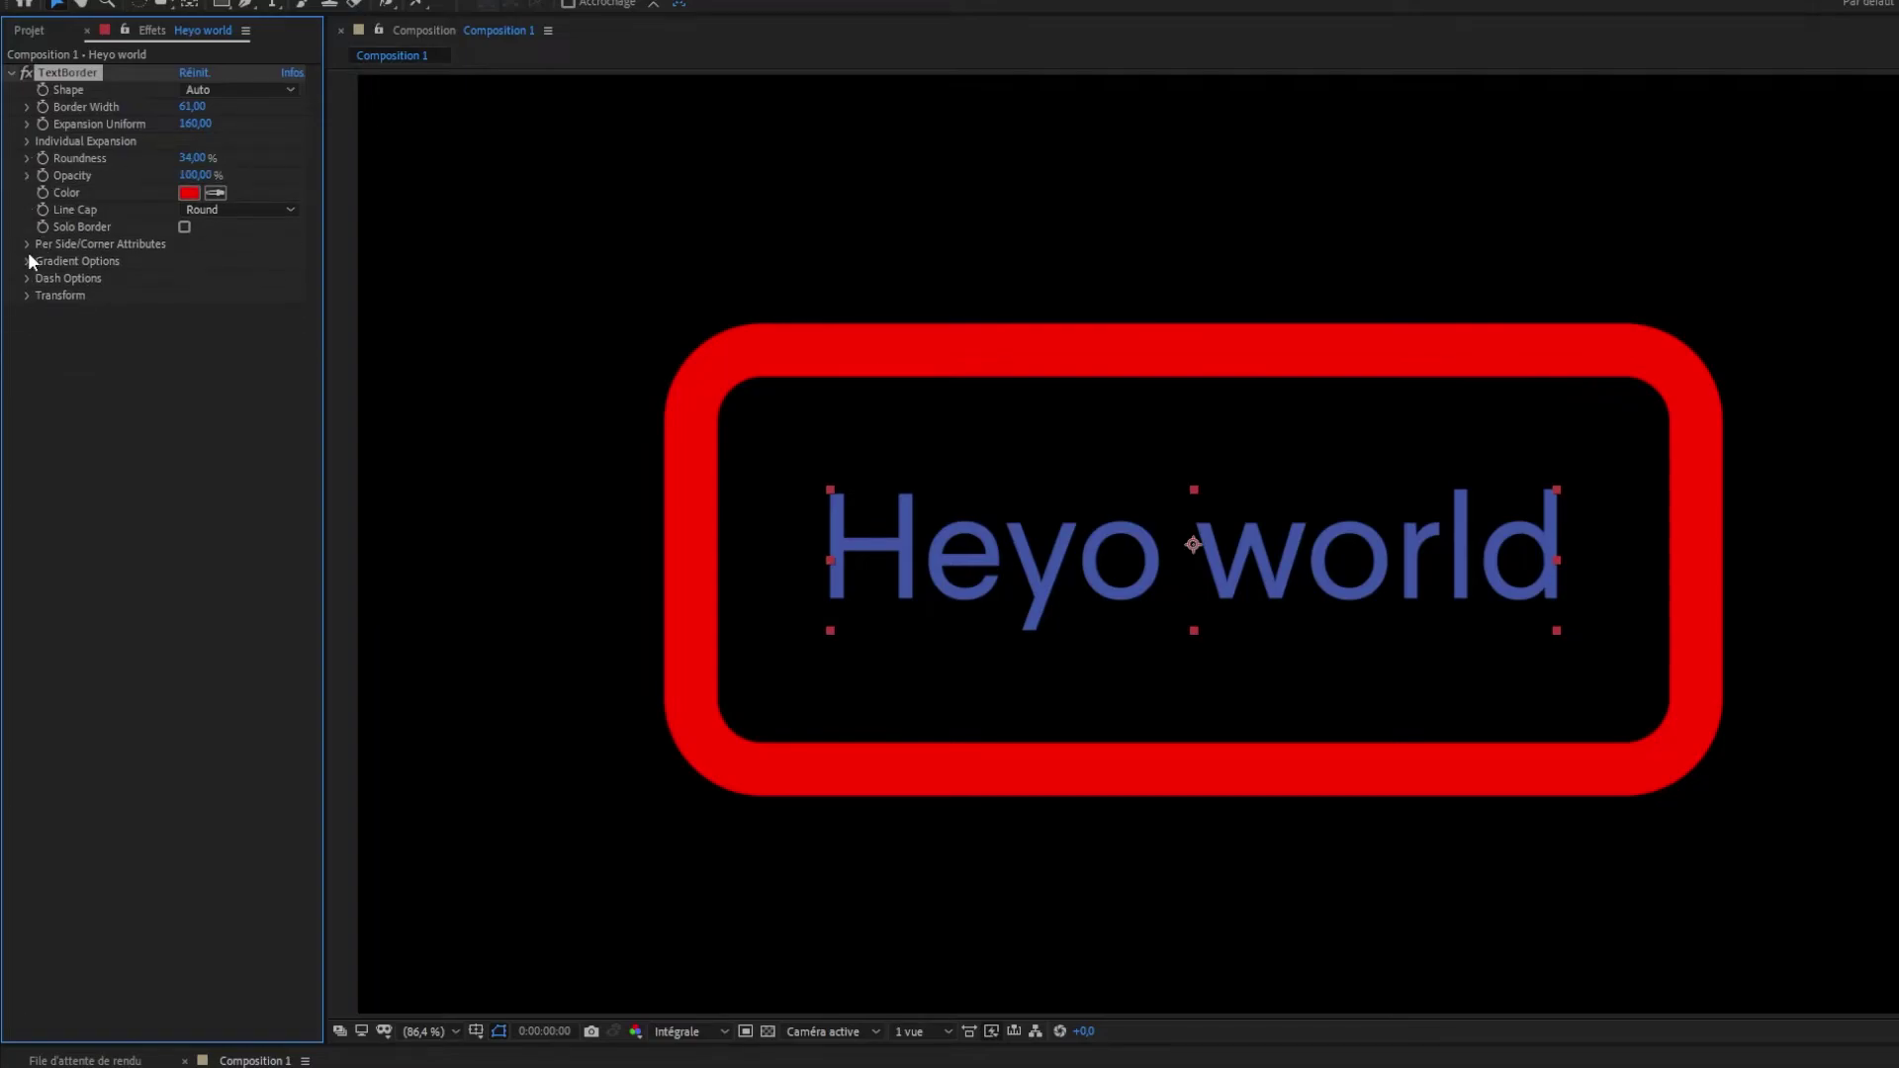
Step: Enable the border gradient, try the Radial type and set it back to Linear
click(27, 261)
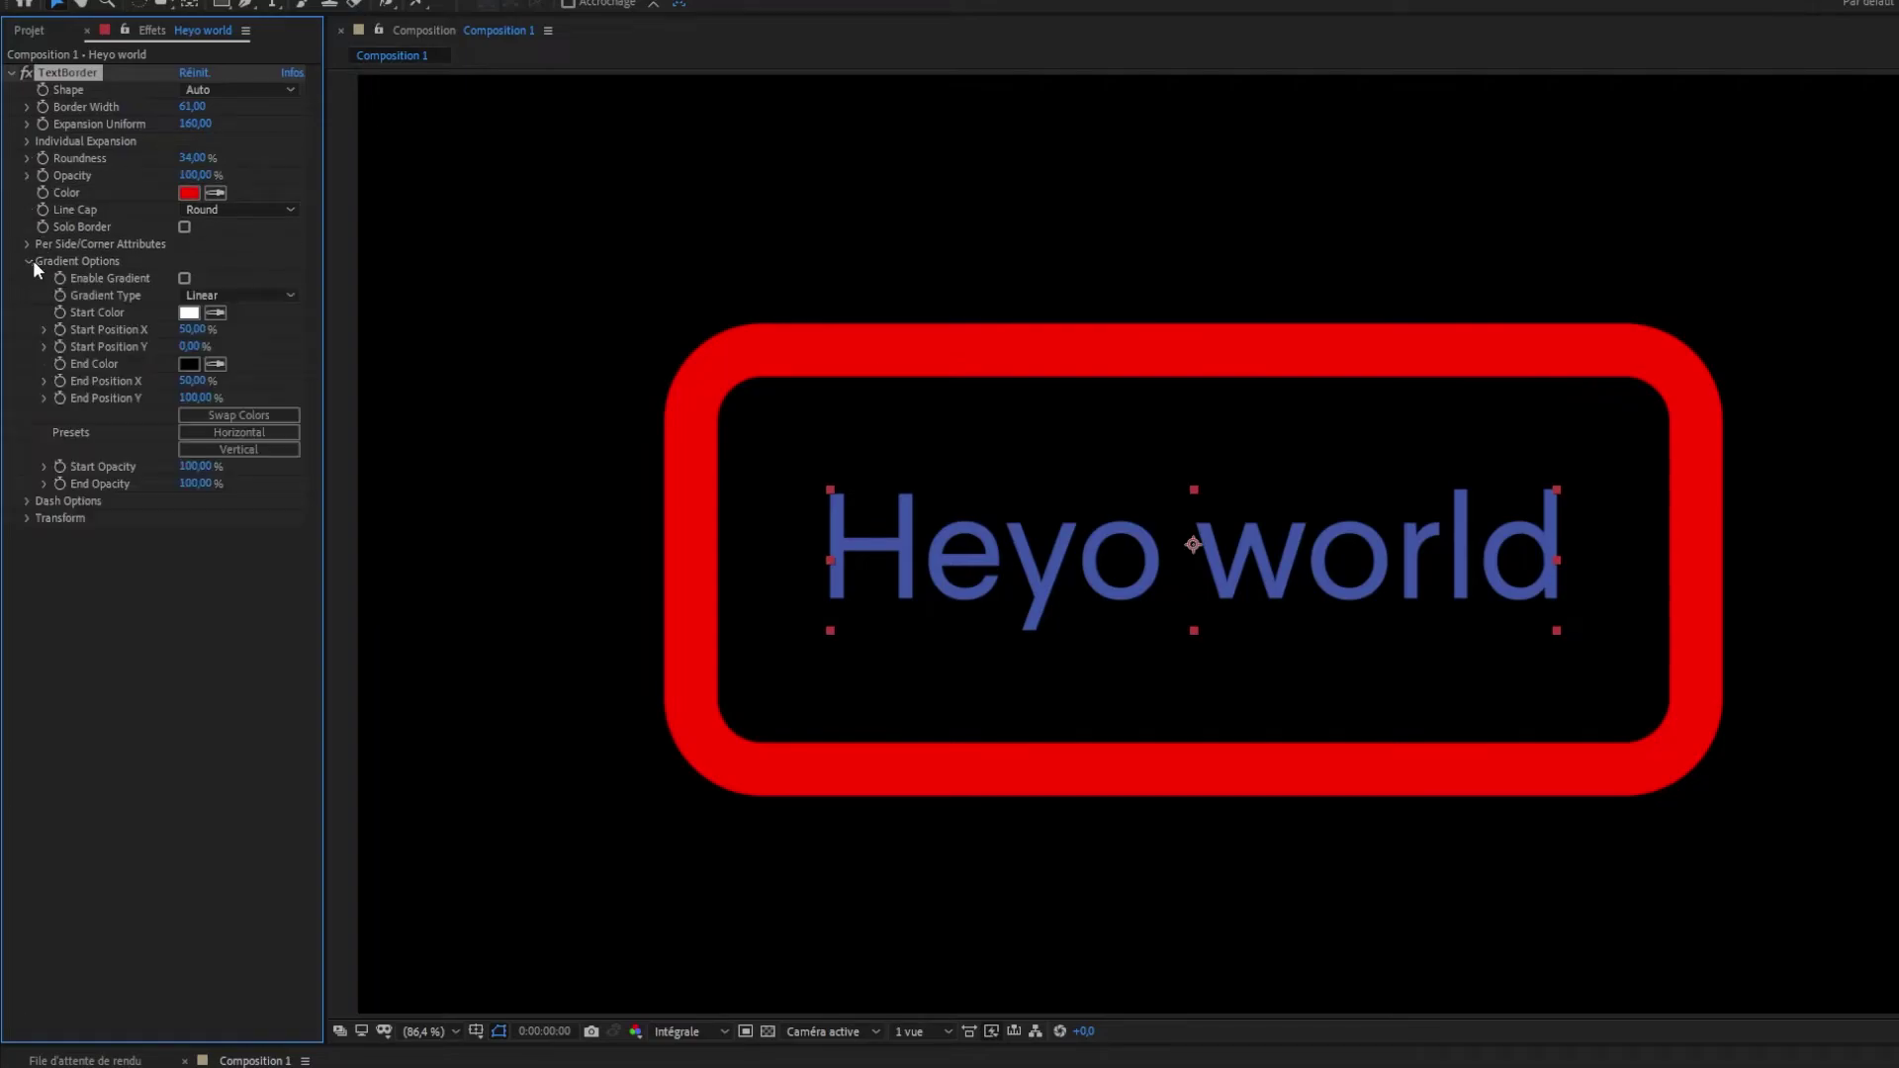
click(184, 278)
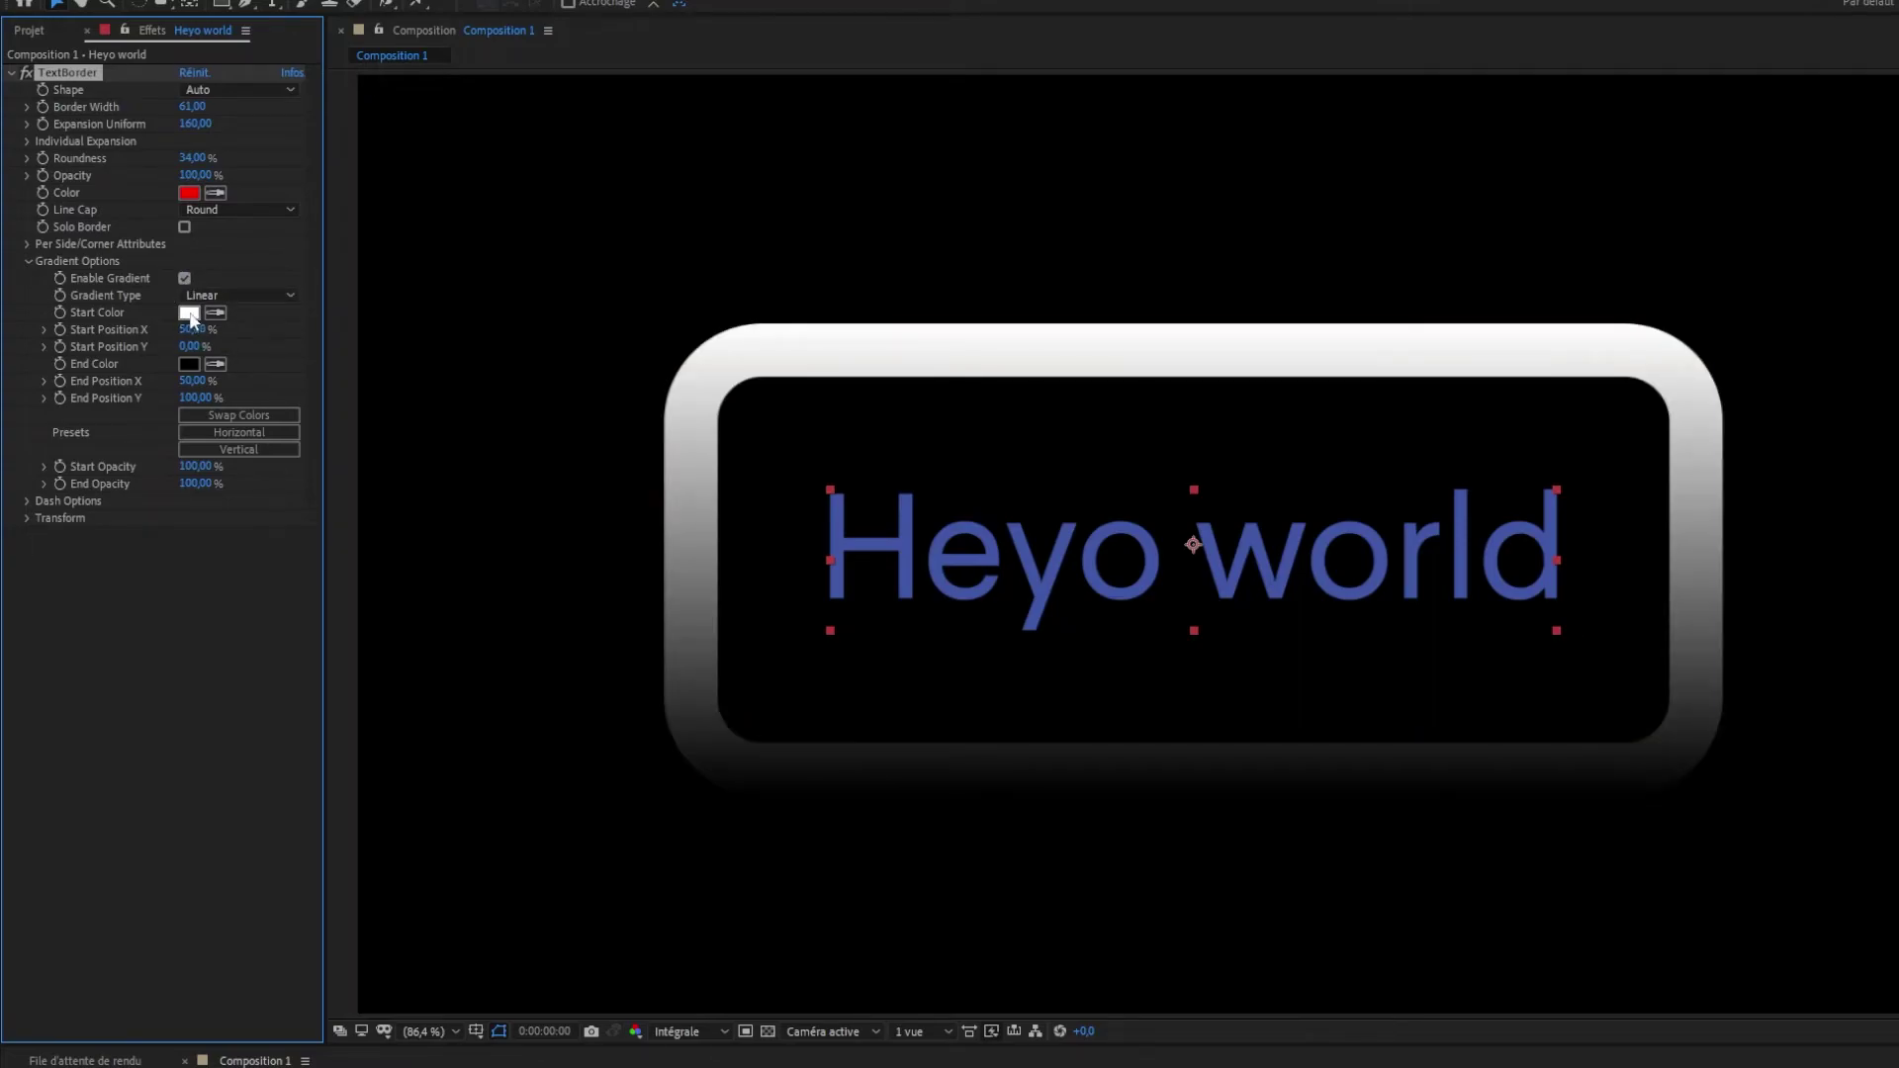
click(237, 296)
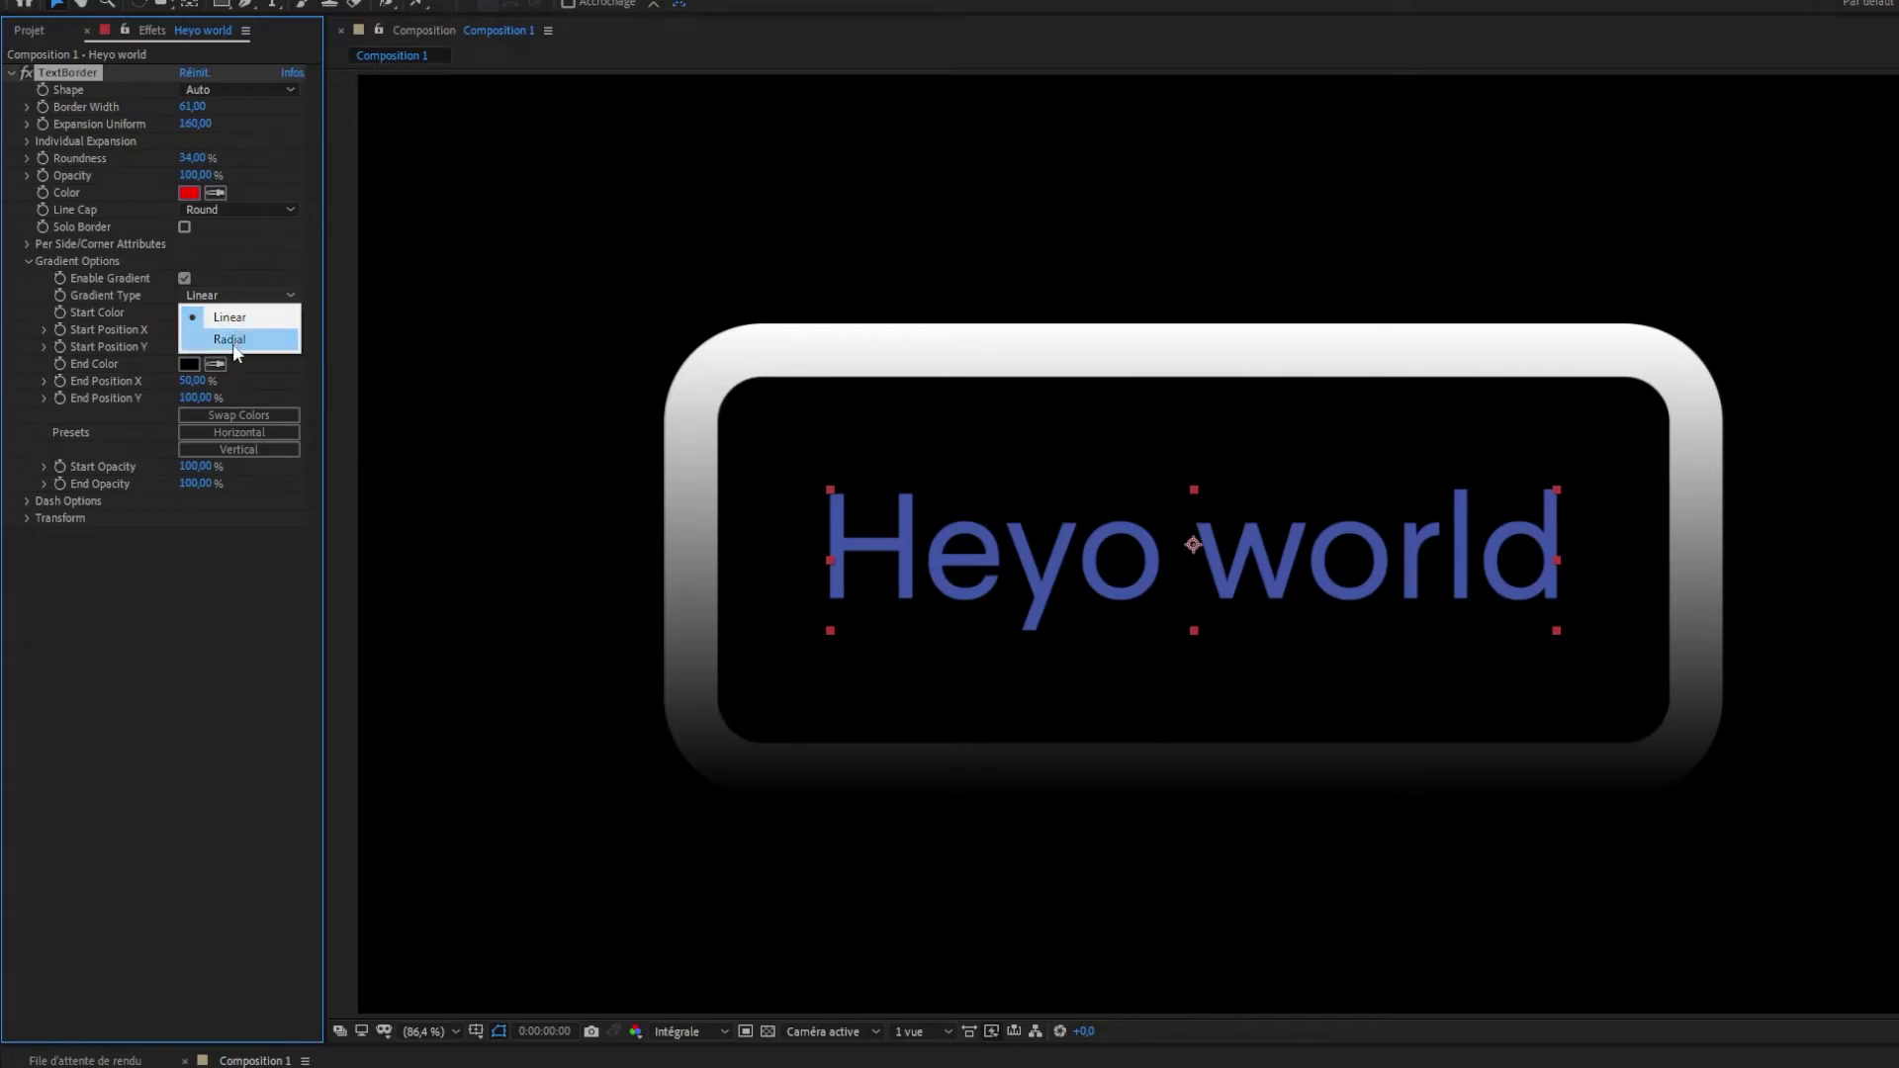
click(234, 340)
click(235, 295)
click(221, 324)
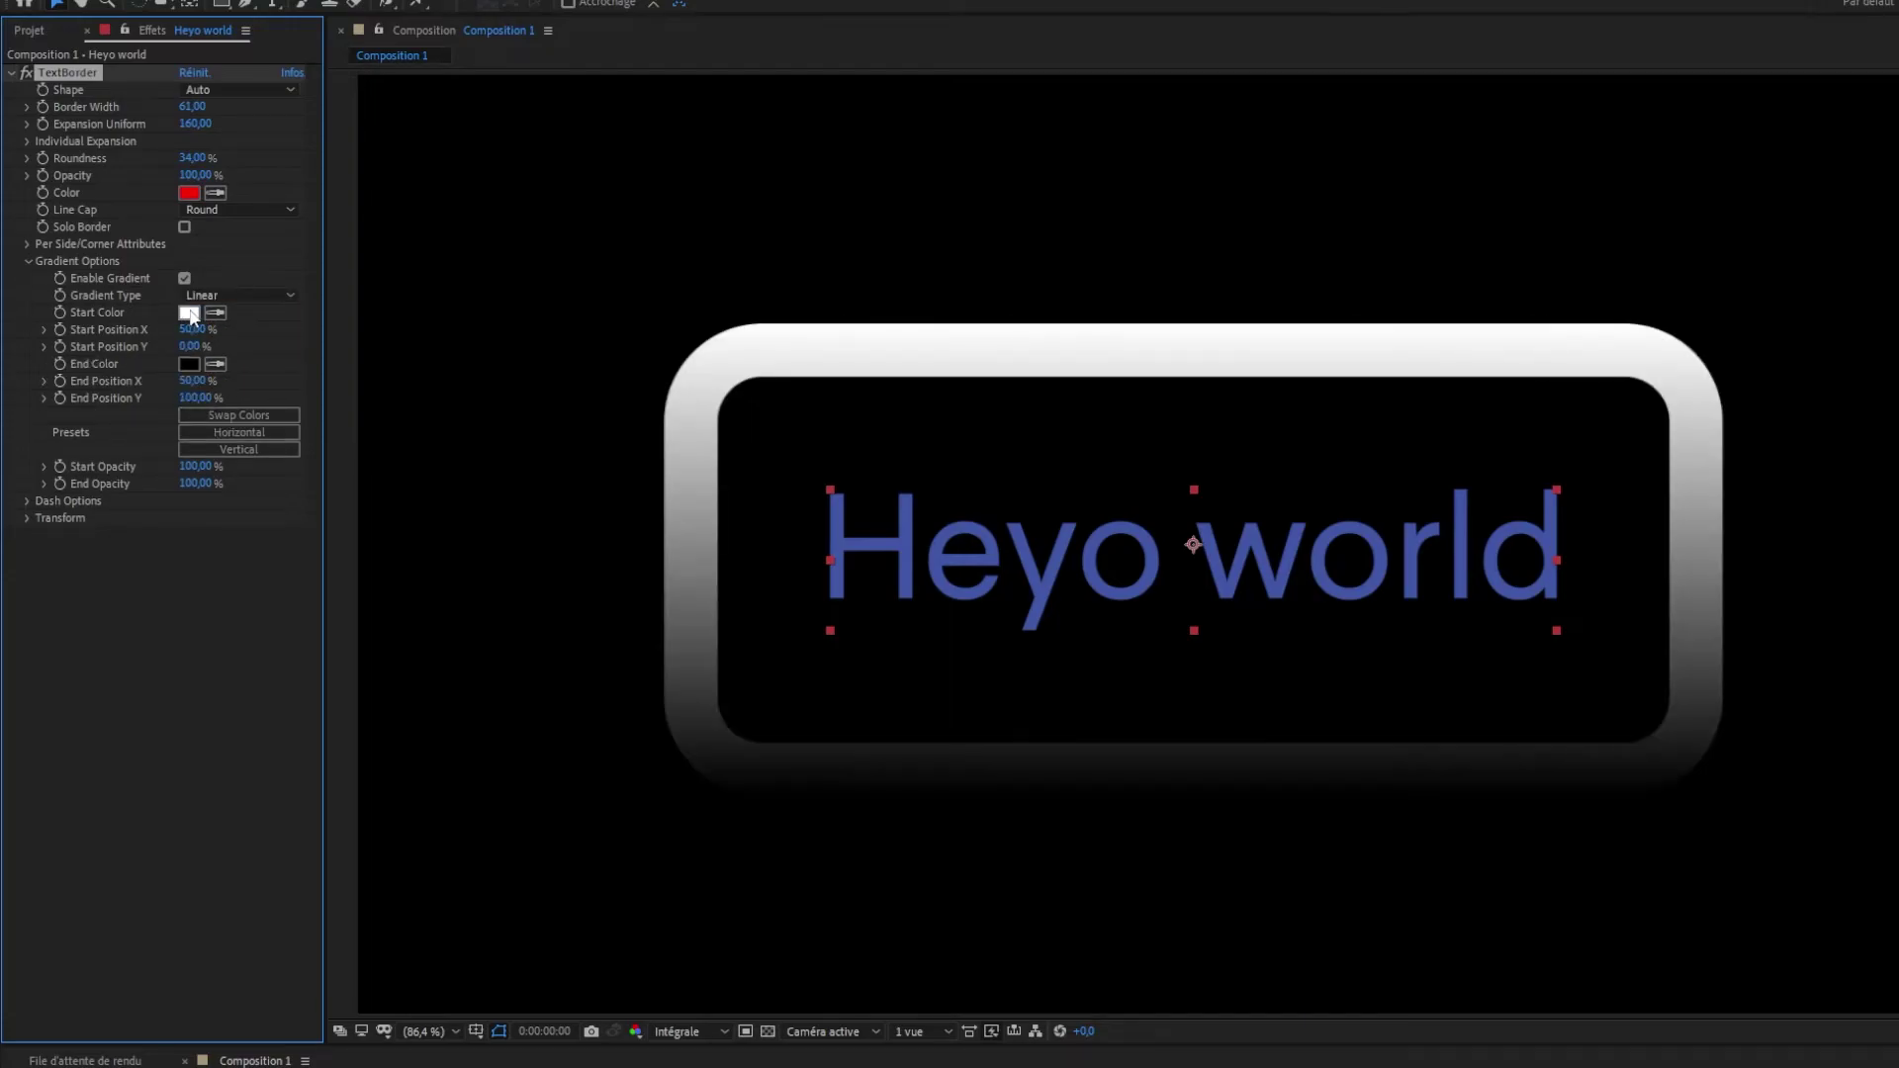
Step: Set the gradient's start color to red (FF0000) and its end color to blue (011FFF)
click(190, 313)
drag(312, 101, 311, 0)
click(478, 2)
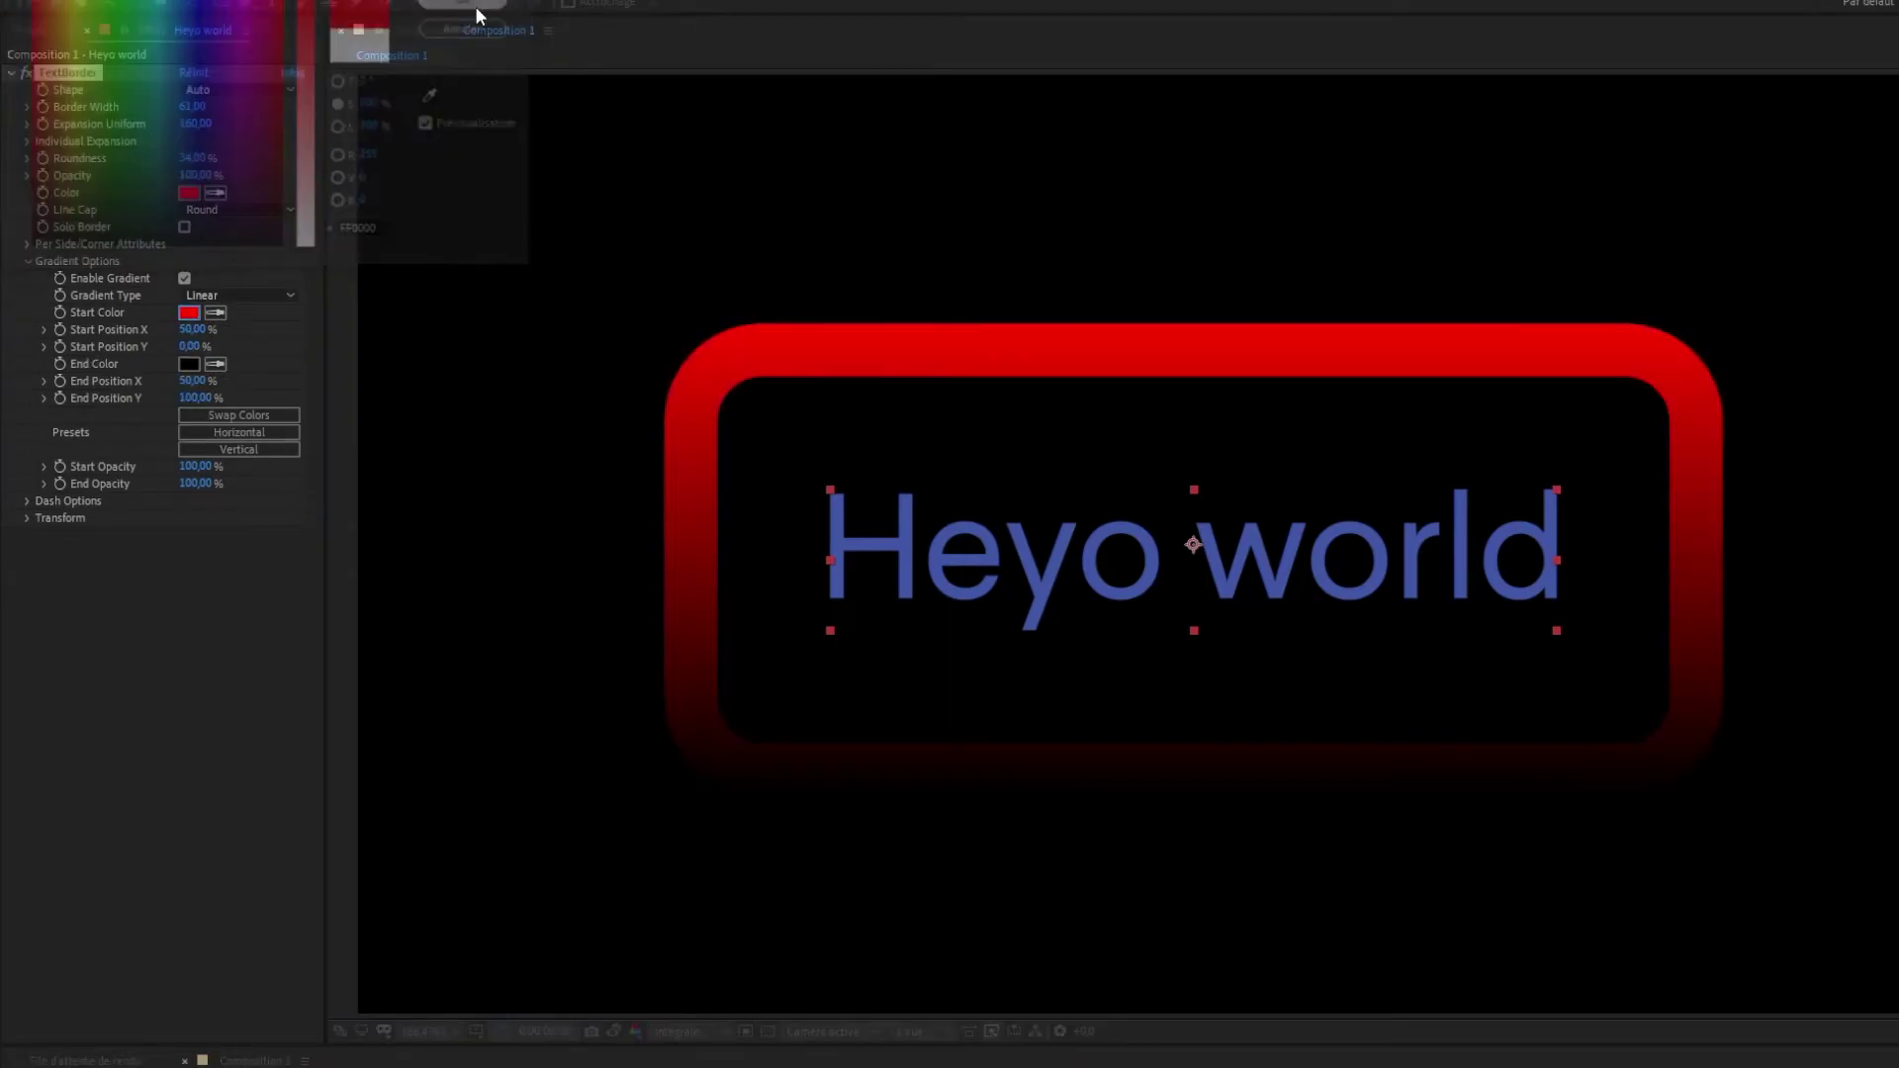
click(189, 363)
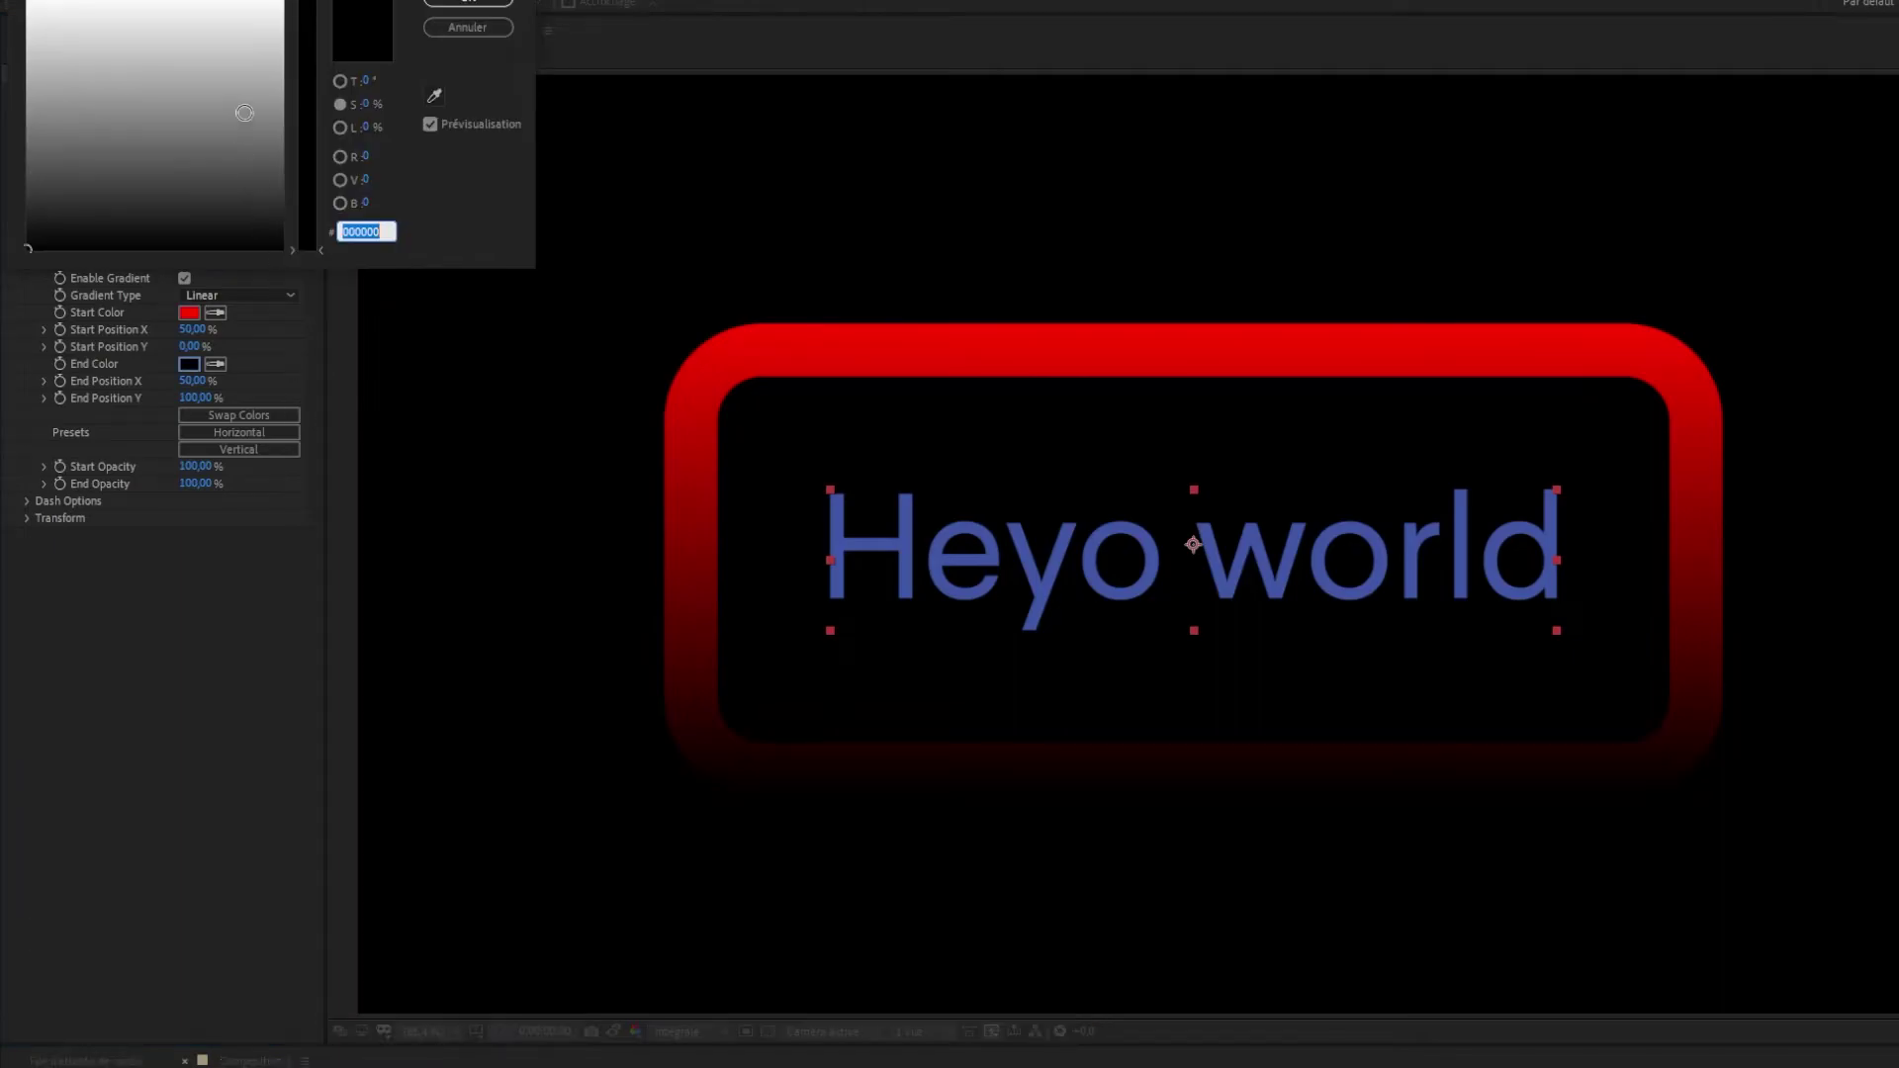
click(300, 111)
click(238, 71)
drag(175, 54, 323, 0)
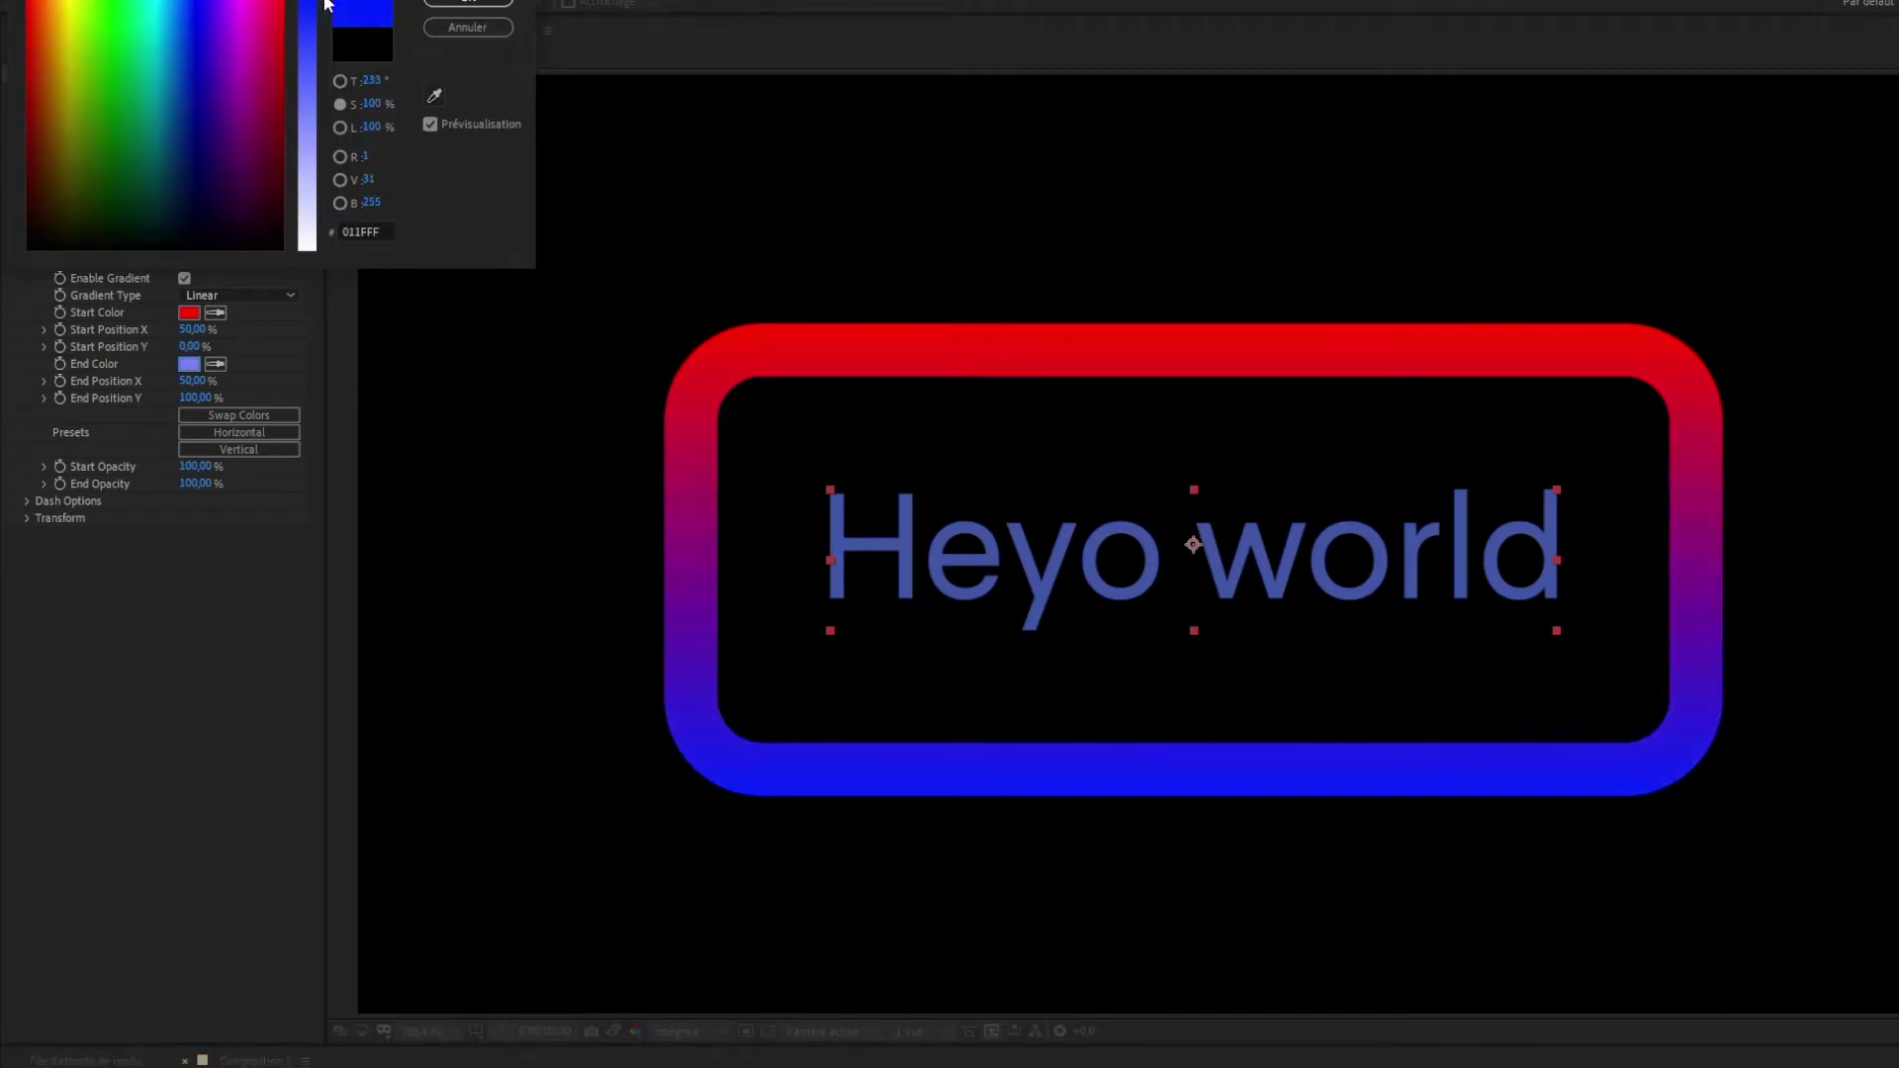
click(499, 2)
Step: Move the gradient's start position to 94%, 96% and its end position to 39%, 141%, and swap its colors
drag(191, 346, 272, 343)
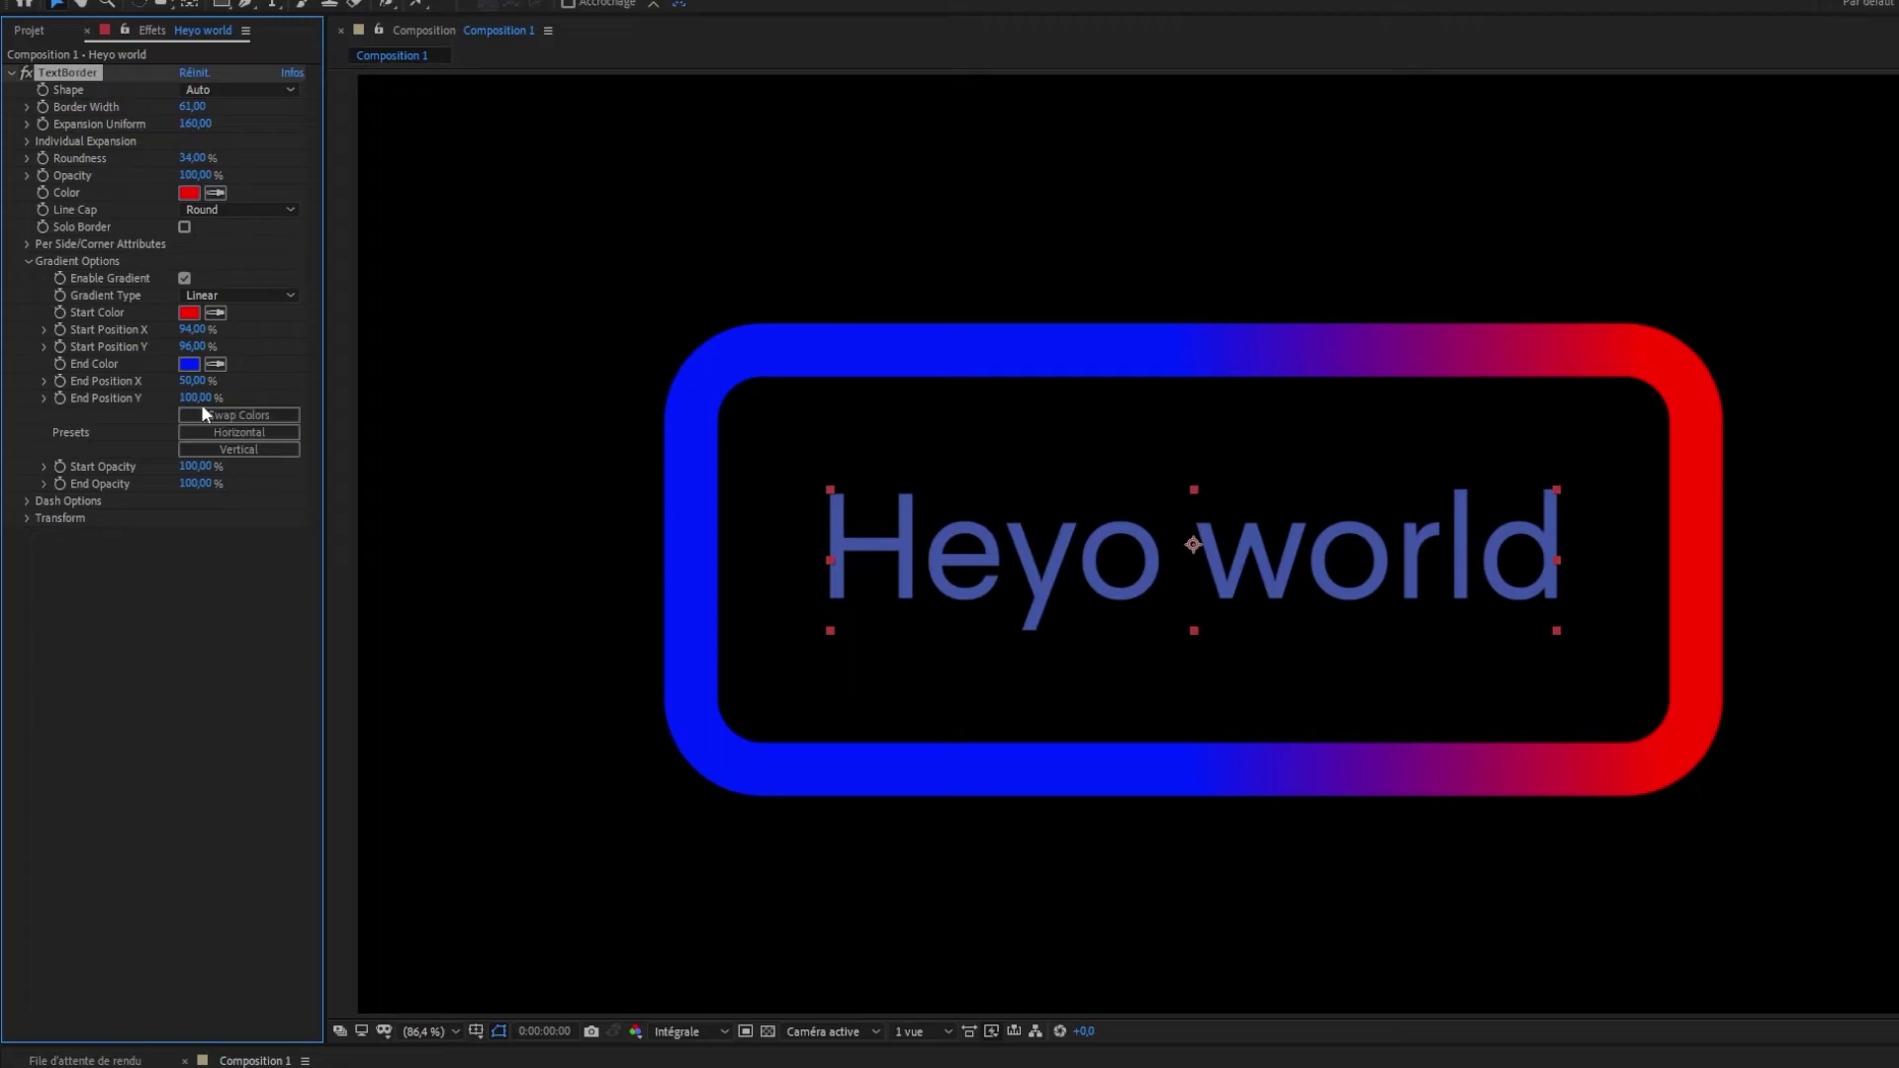
drag(193, 381, 233, 396)
click(228, 412)
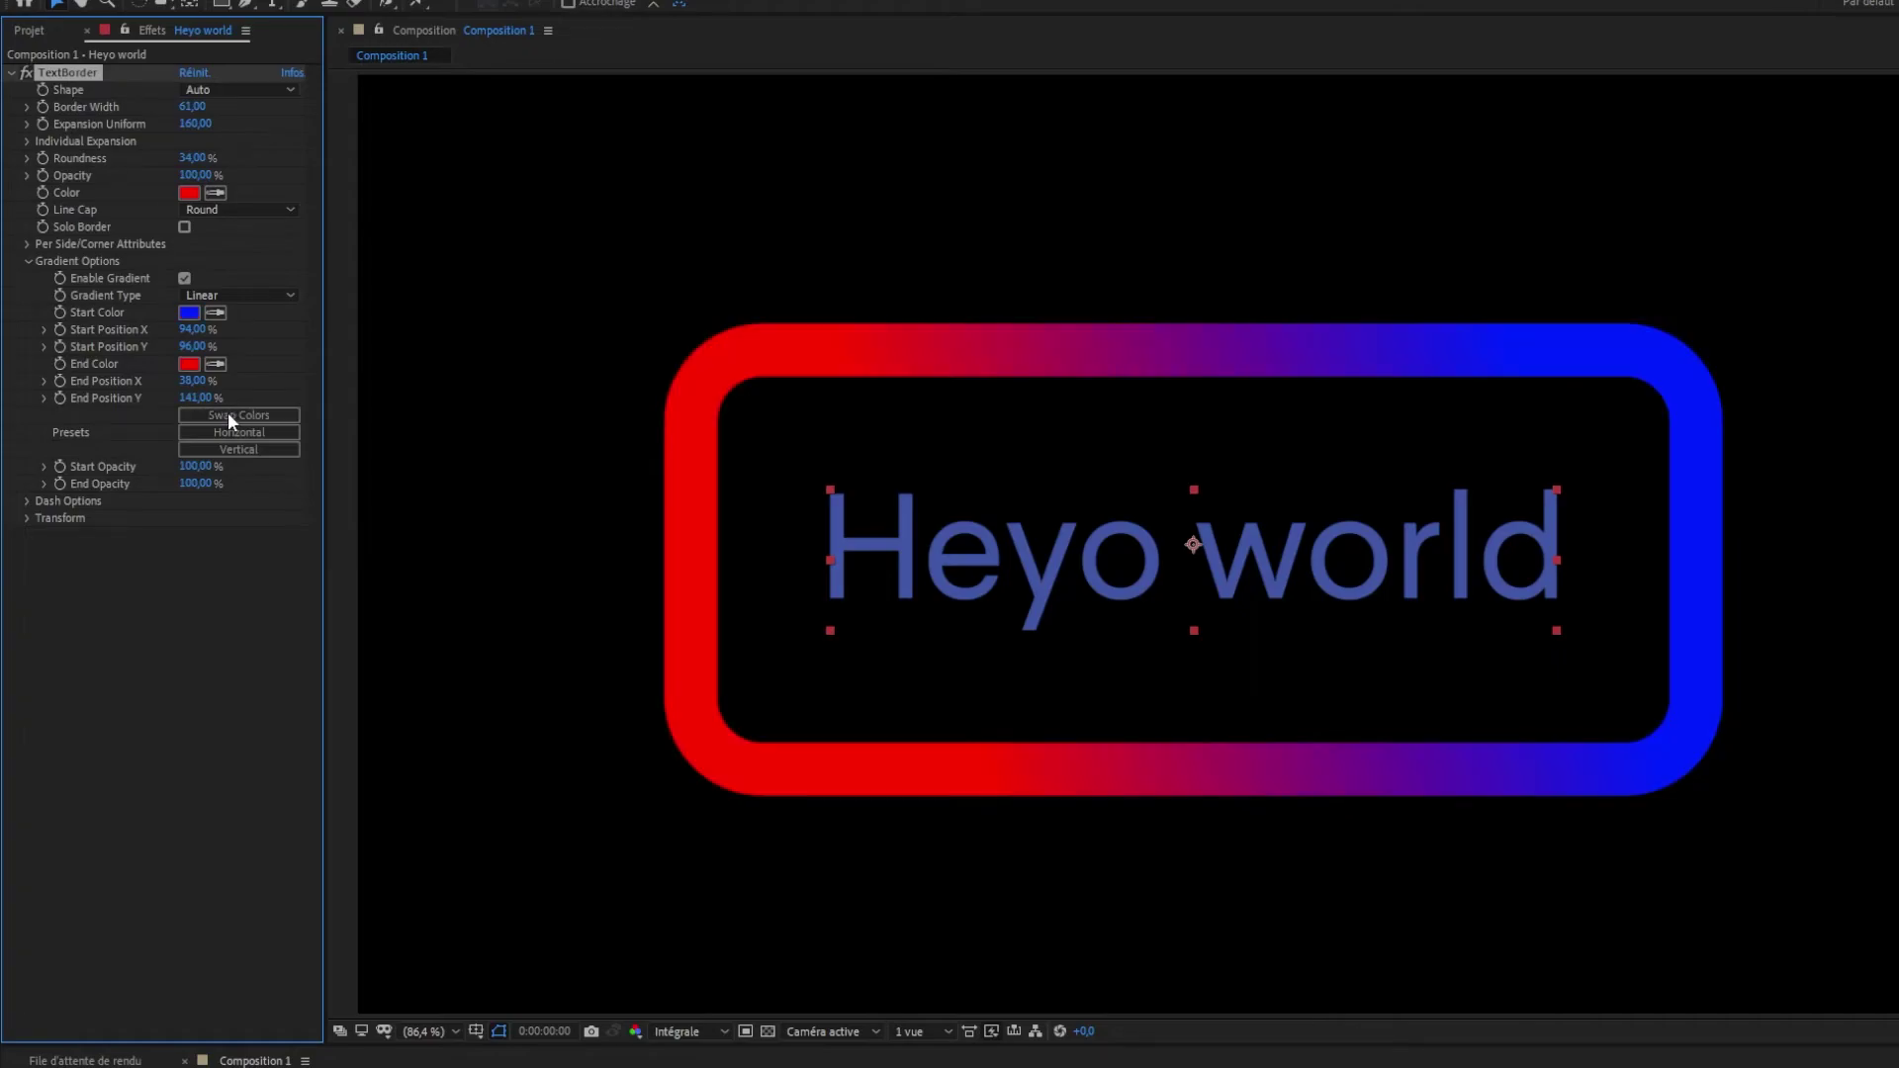
Step: Compare the horizontal and vertical gradient presets, keep Horizontal, and test the gradient's start and end opacity
click(227, 442)
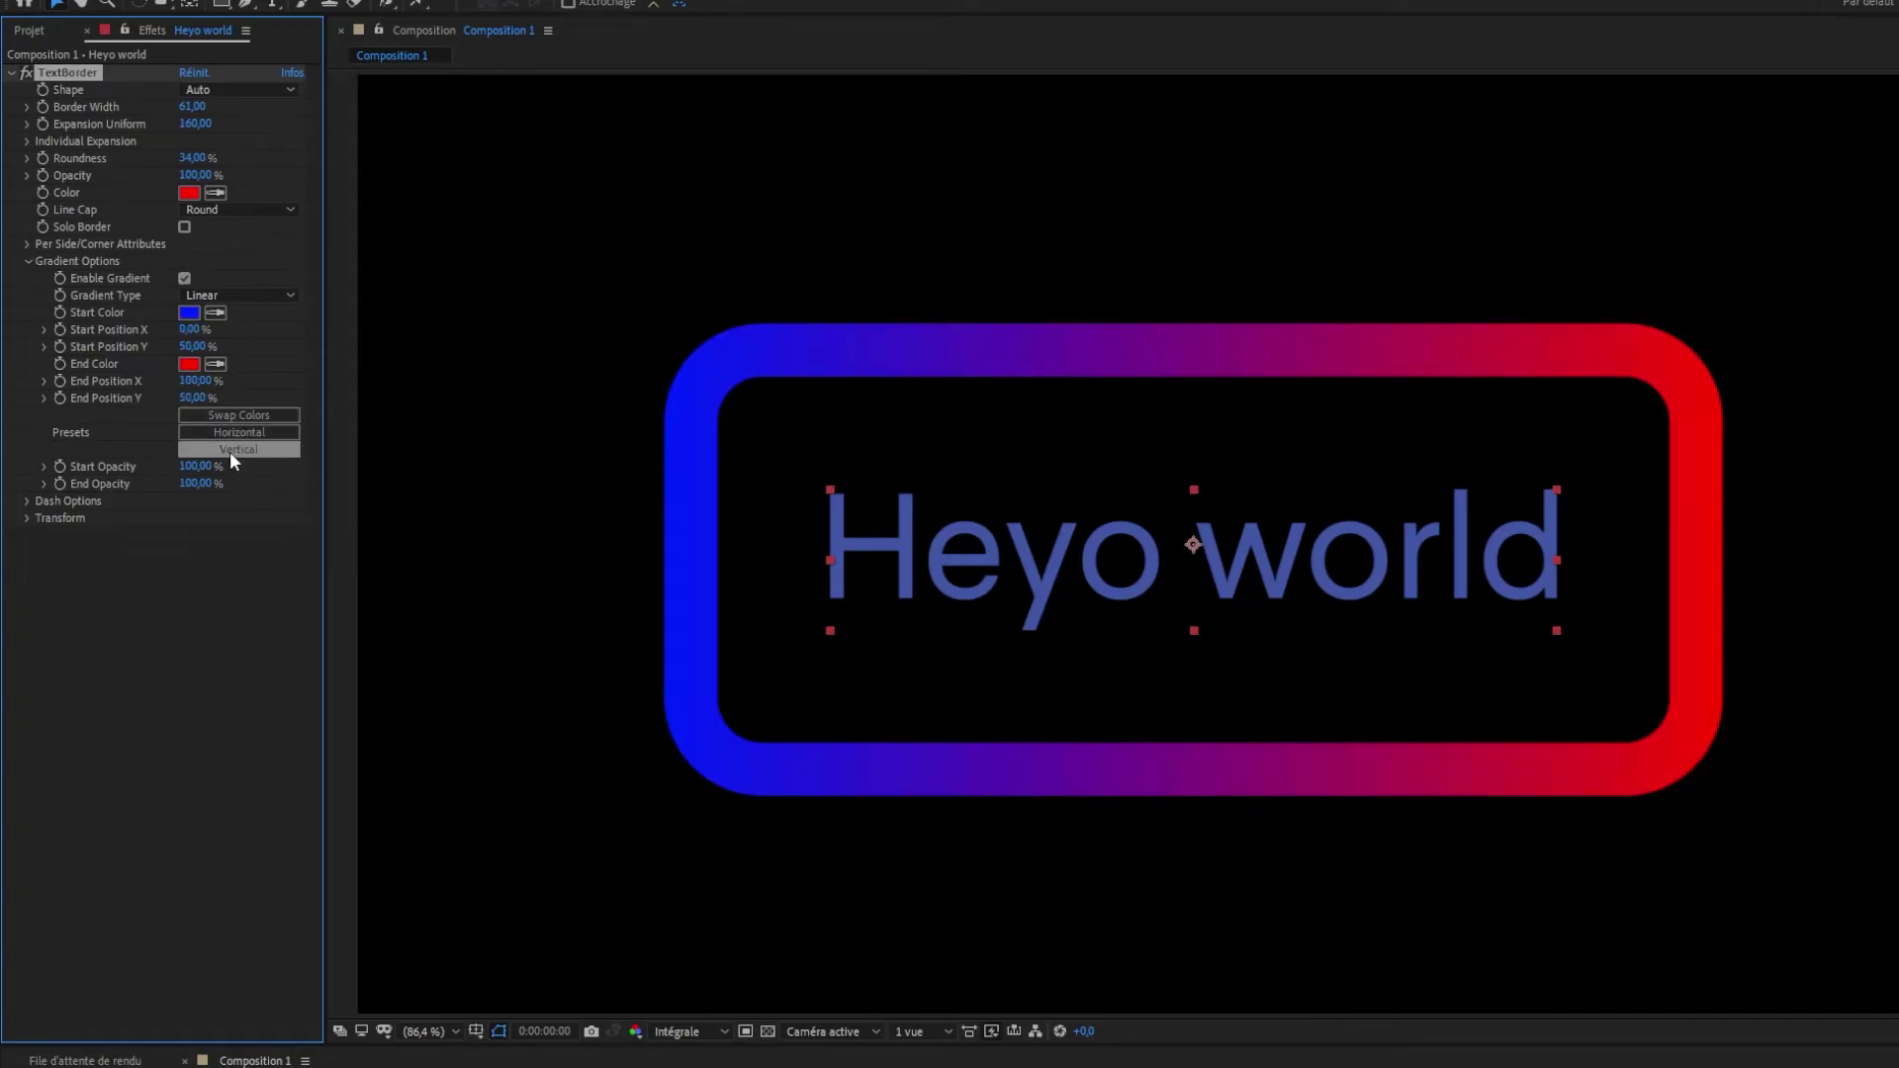
click(230, 451)
drag(195, 466, 308, 482)
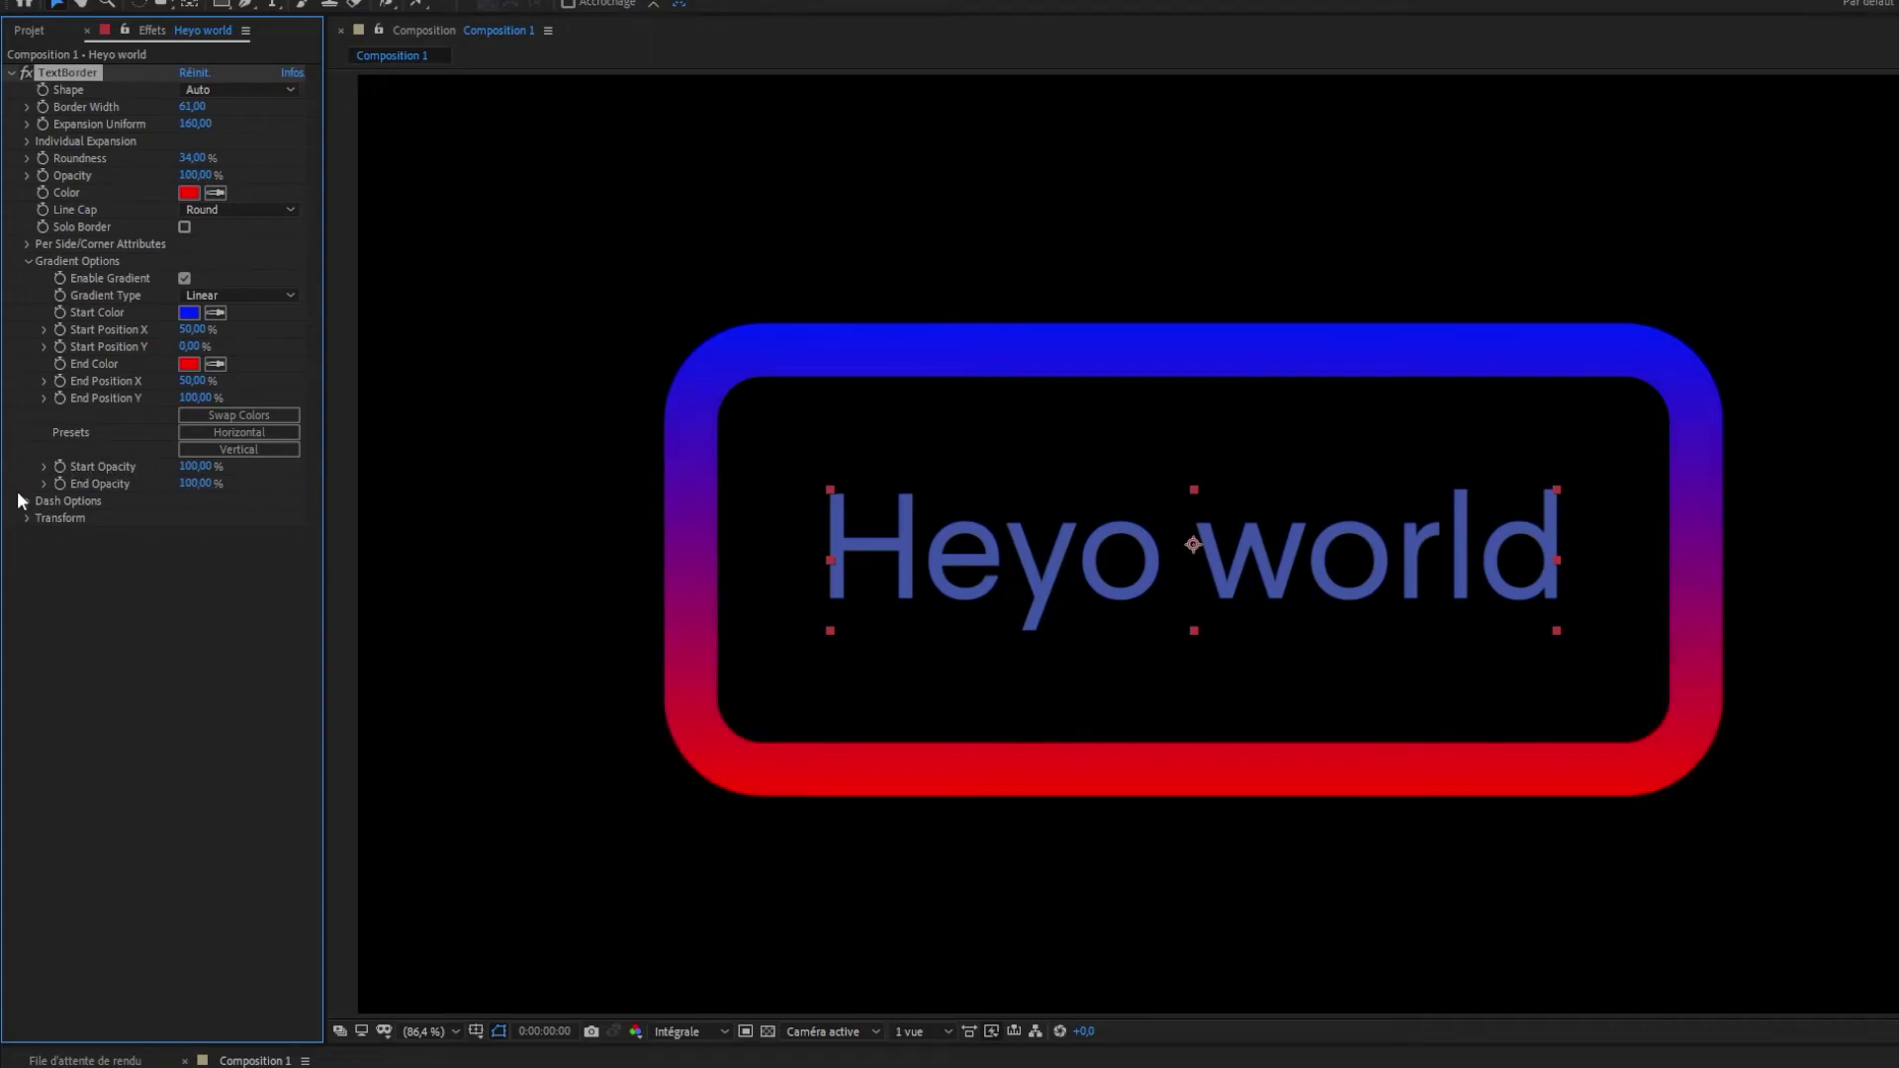
click(247, 433)
drag(196, 466, 412, 502)
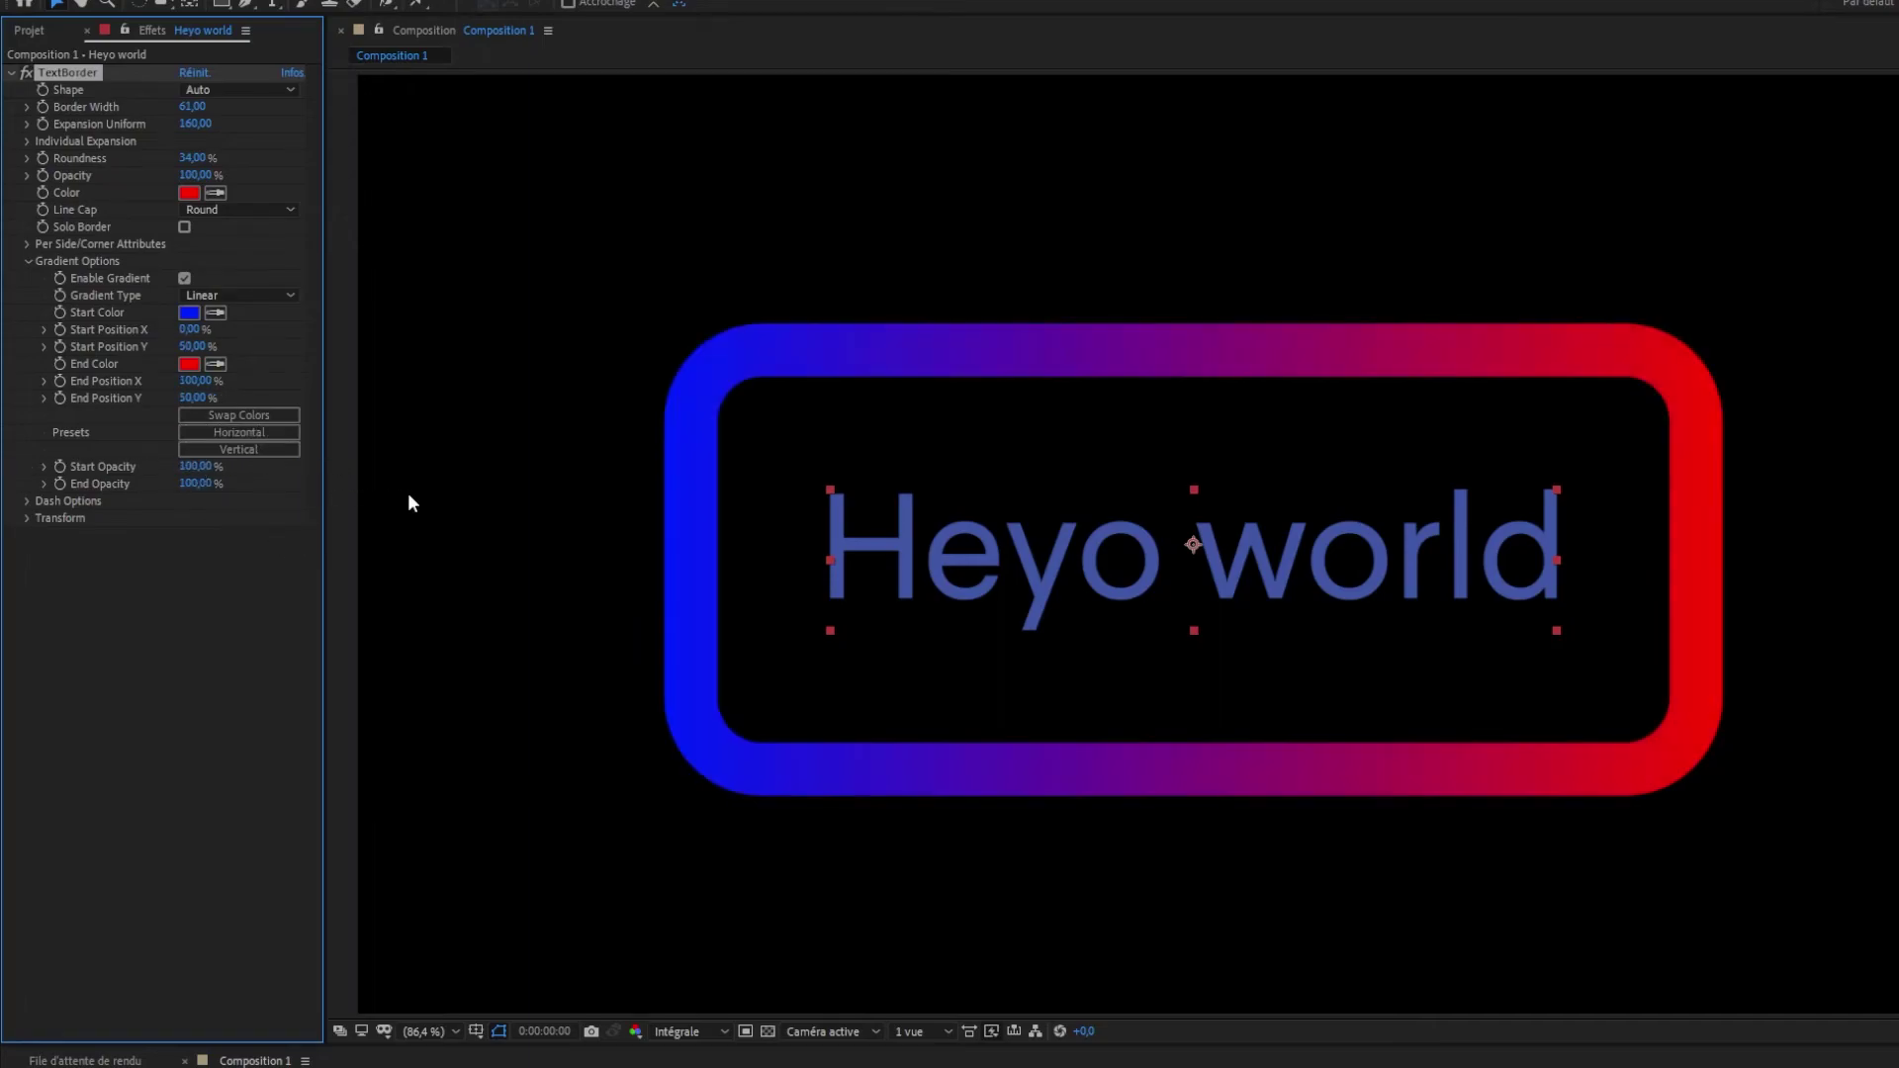
Step: Enable dashes on the border with dash 670, gap 400 and offset -3590, and expand the Transform settings
click(28, 502)
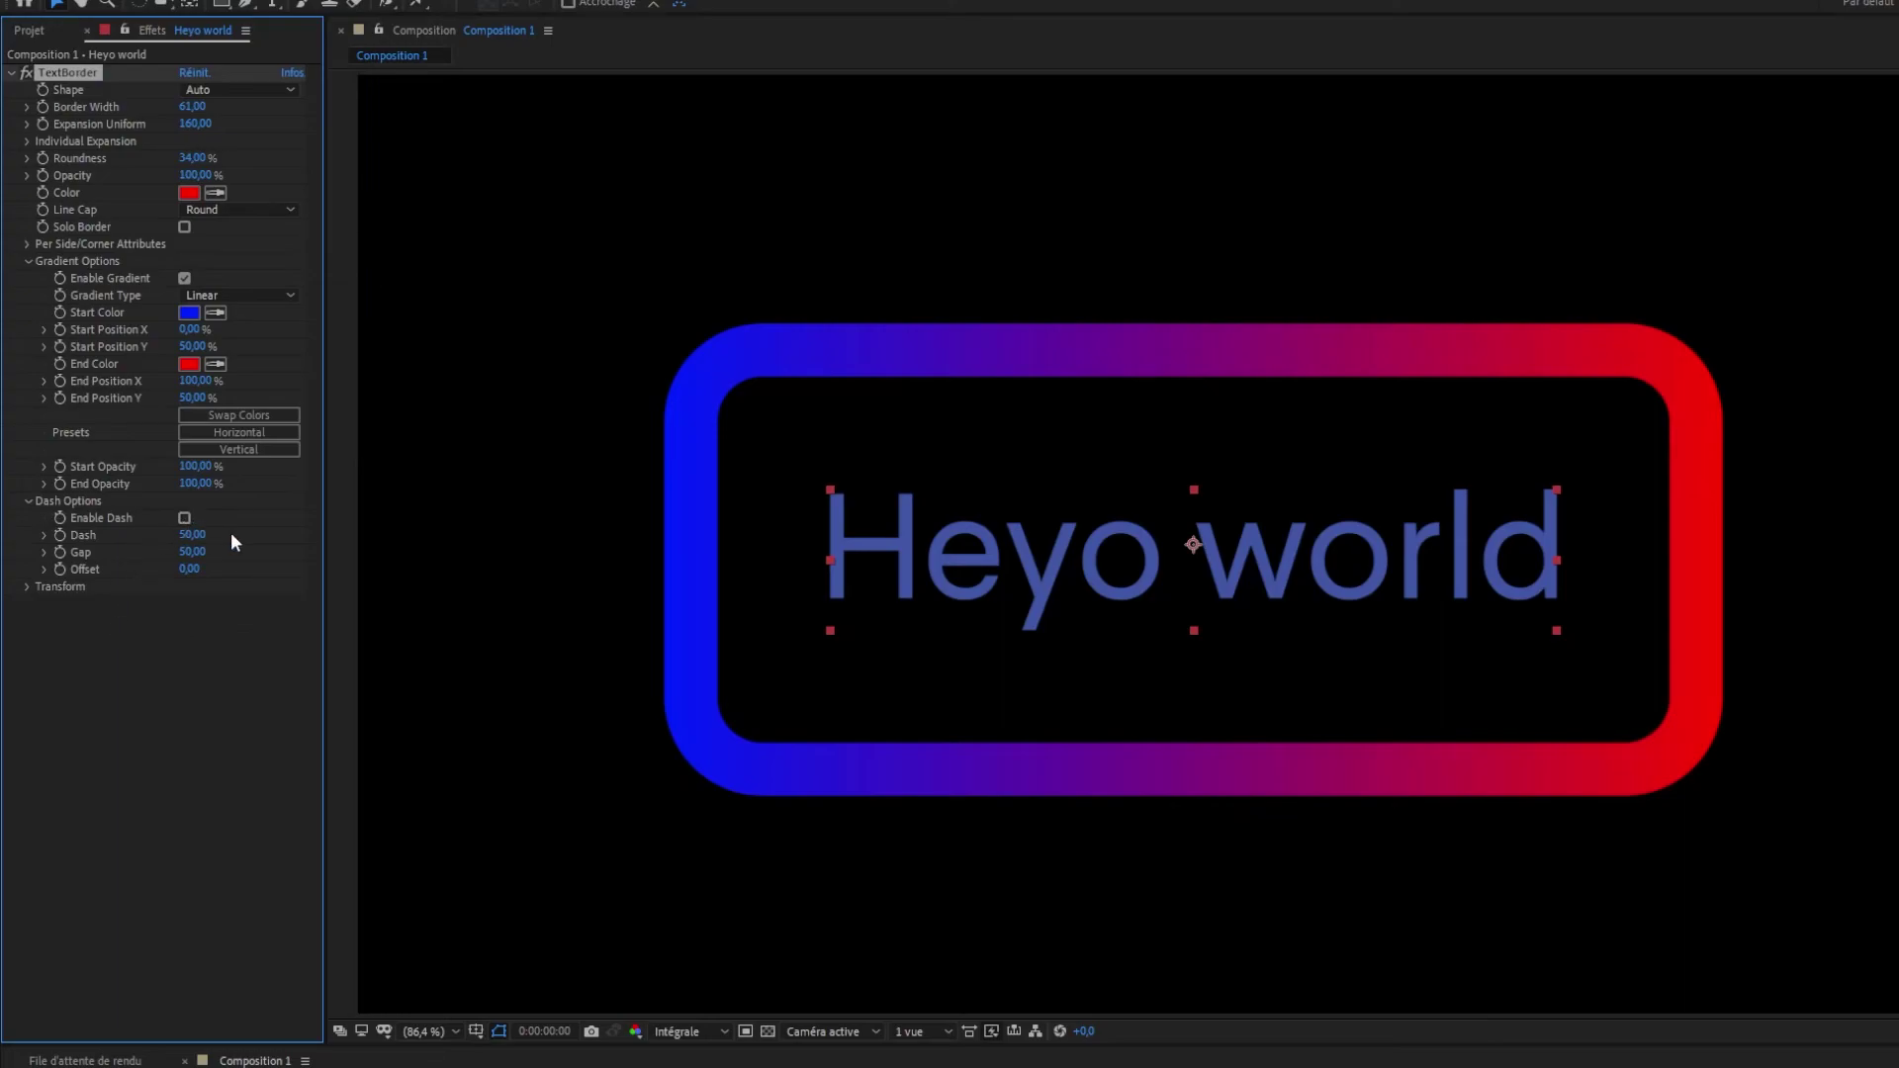
click(184, 517)
drag(191, 534, 68, 601)
click(26, 586)
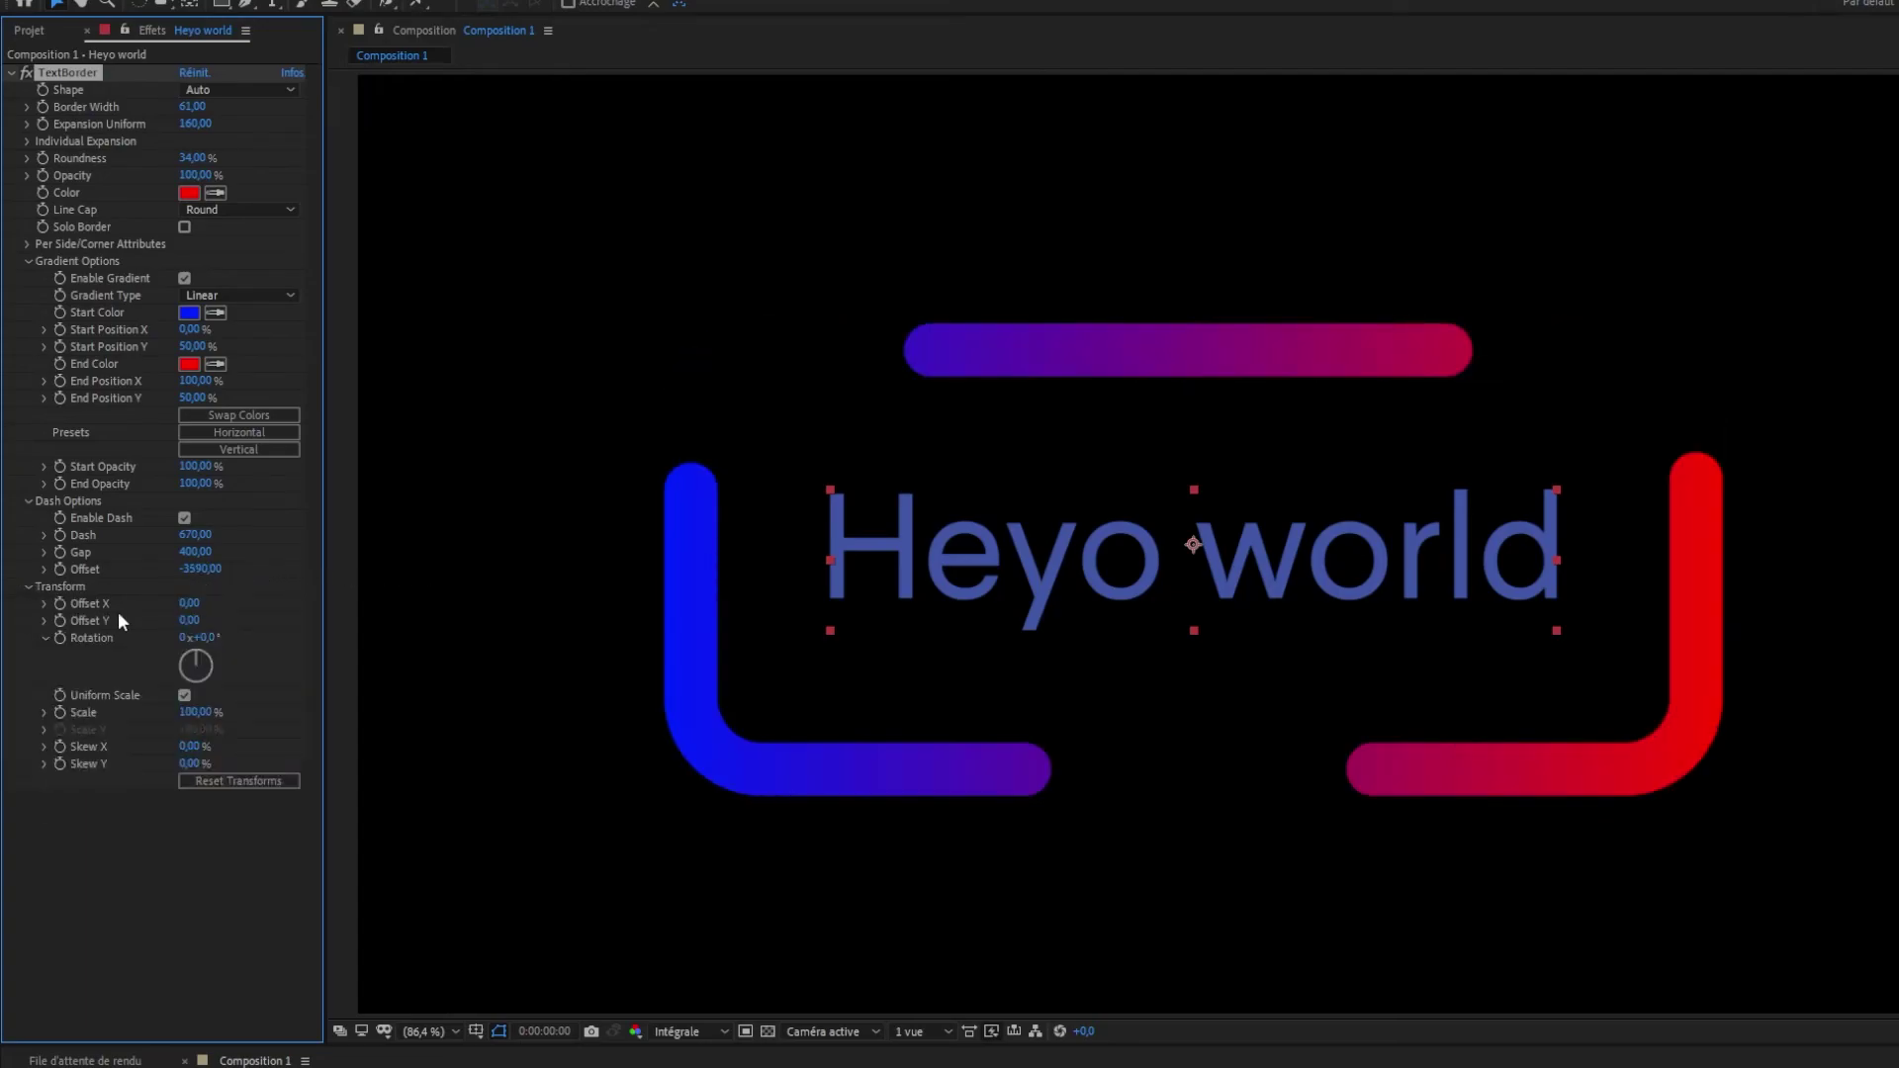
Step: Test the border's transform with offset X -470, offset Y -140 and a slight rotation, and return all three values to 0
drag(188, 610, 217, 640)
click(210, 638)
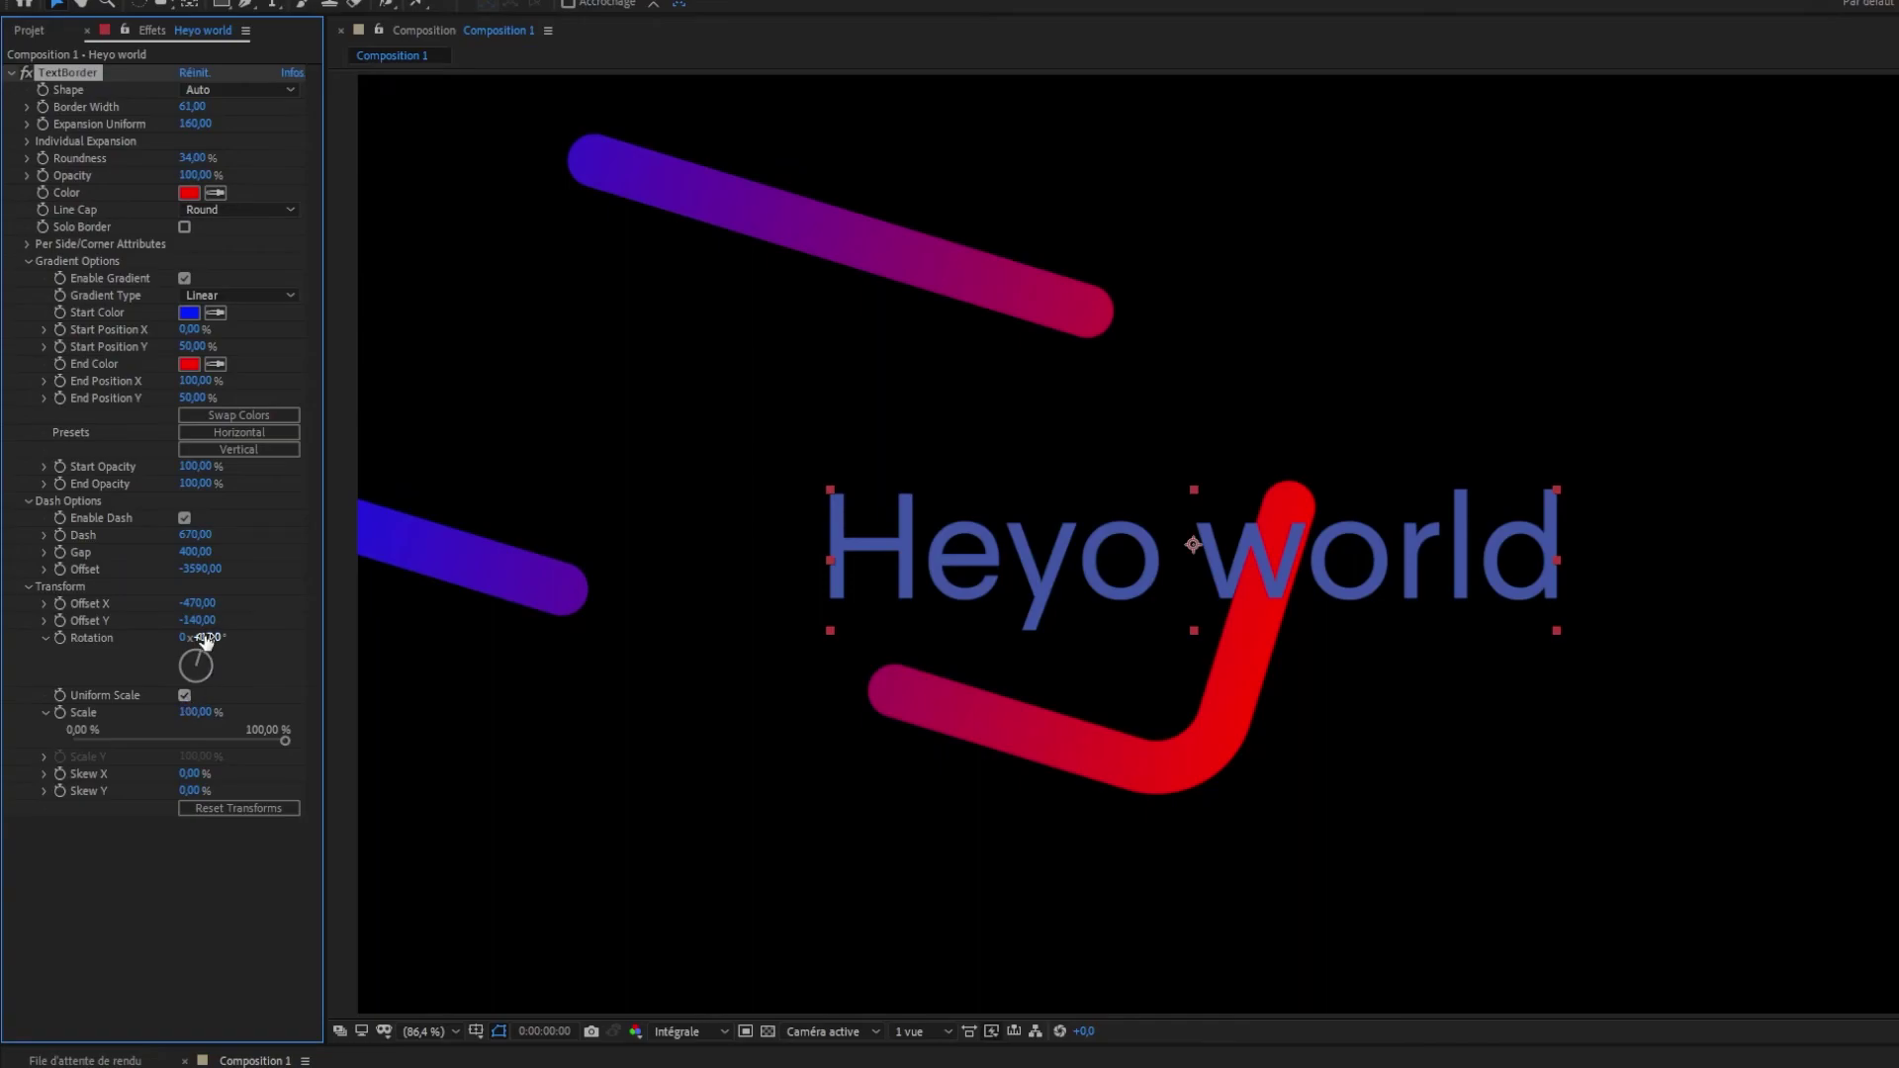
text(0)
click(207, 620)
text(0)
key(Return)
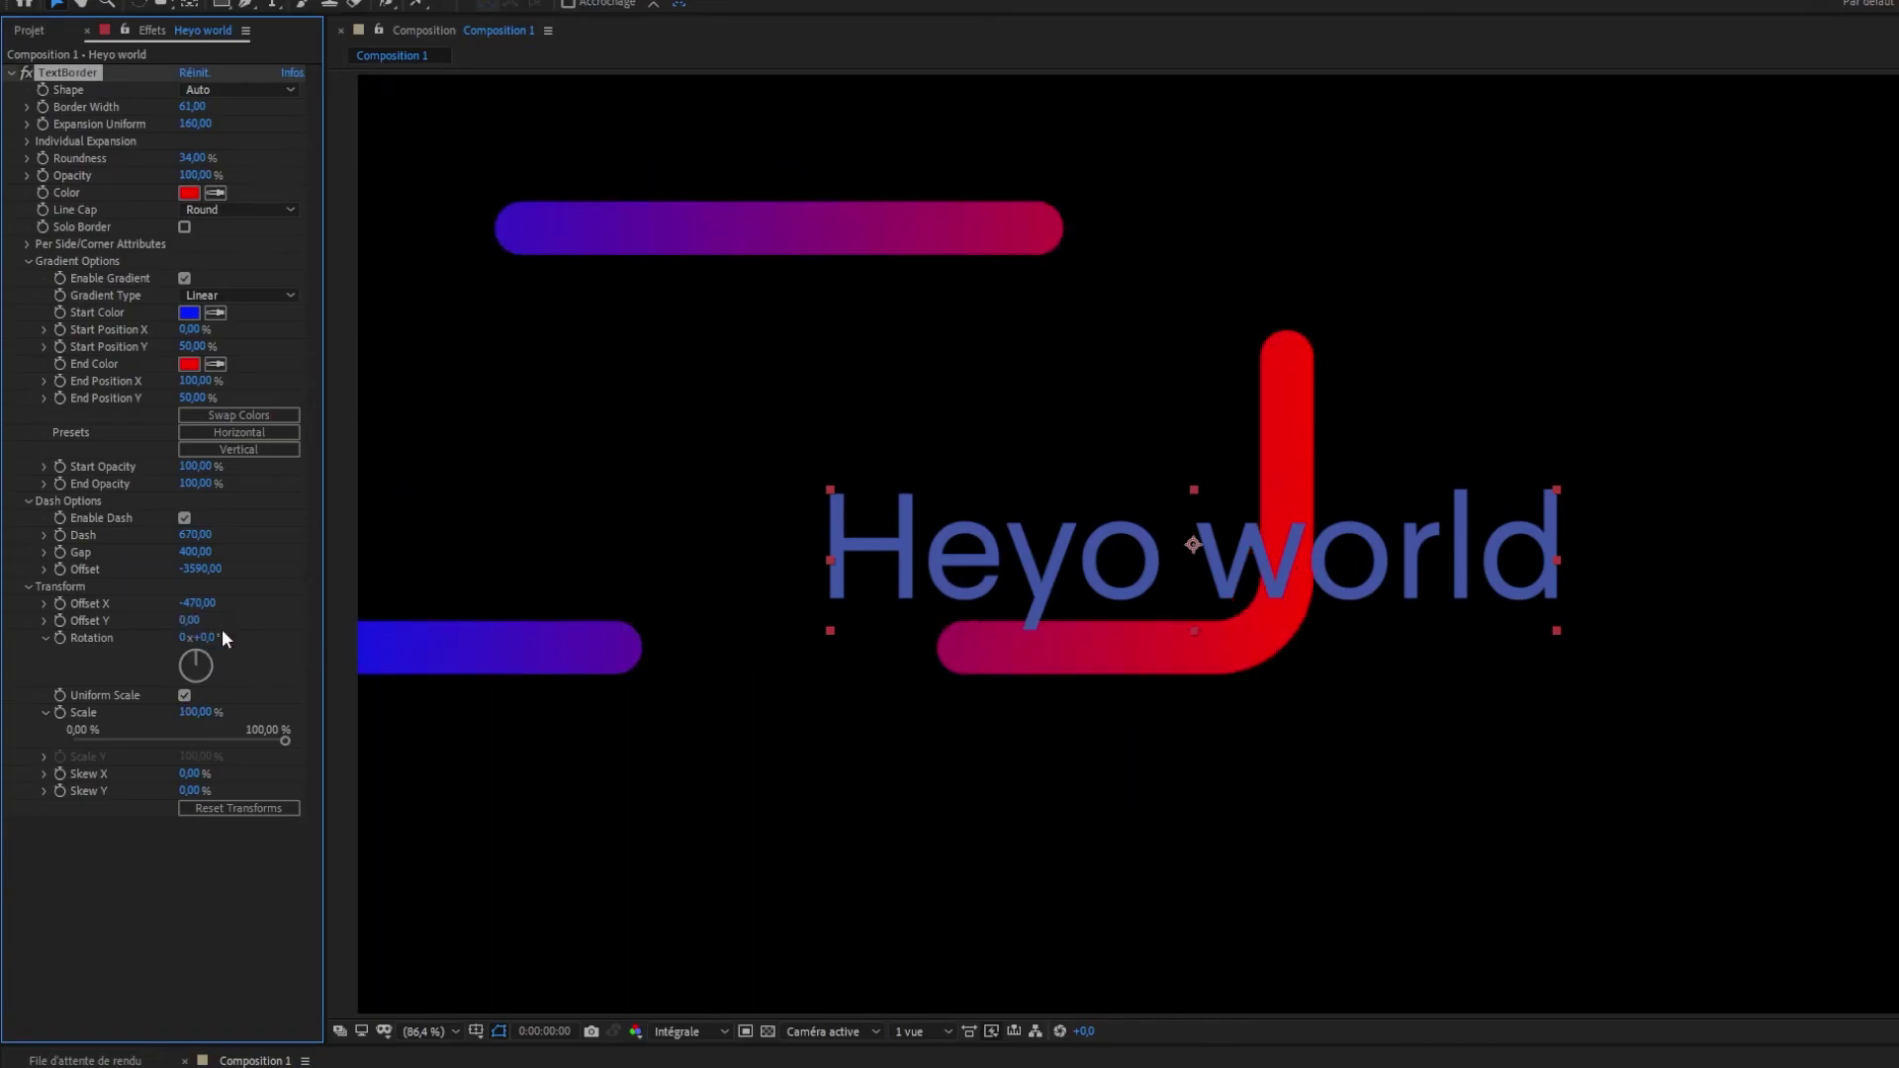
click(196, 603)
text(0)
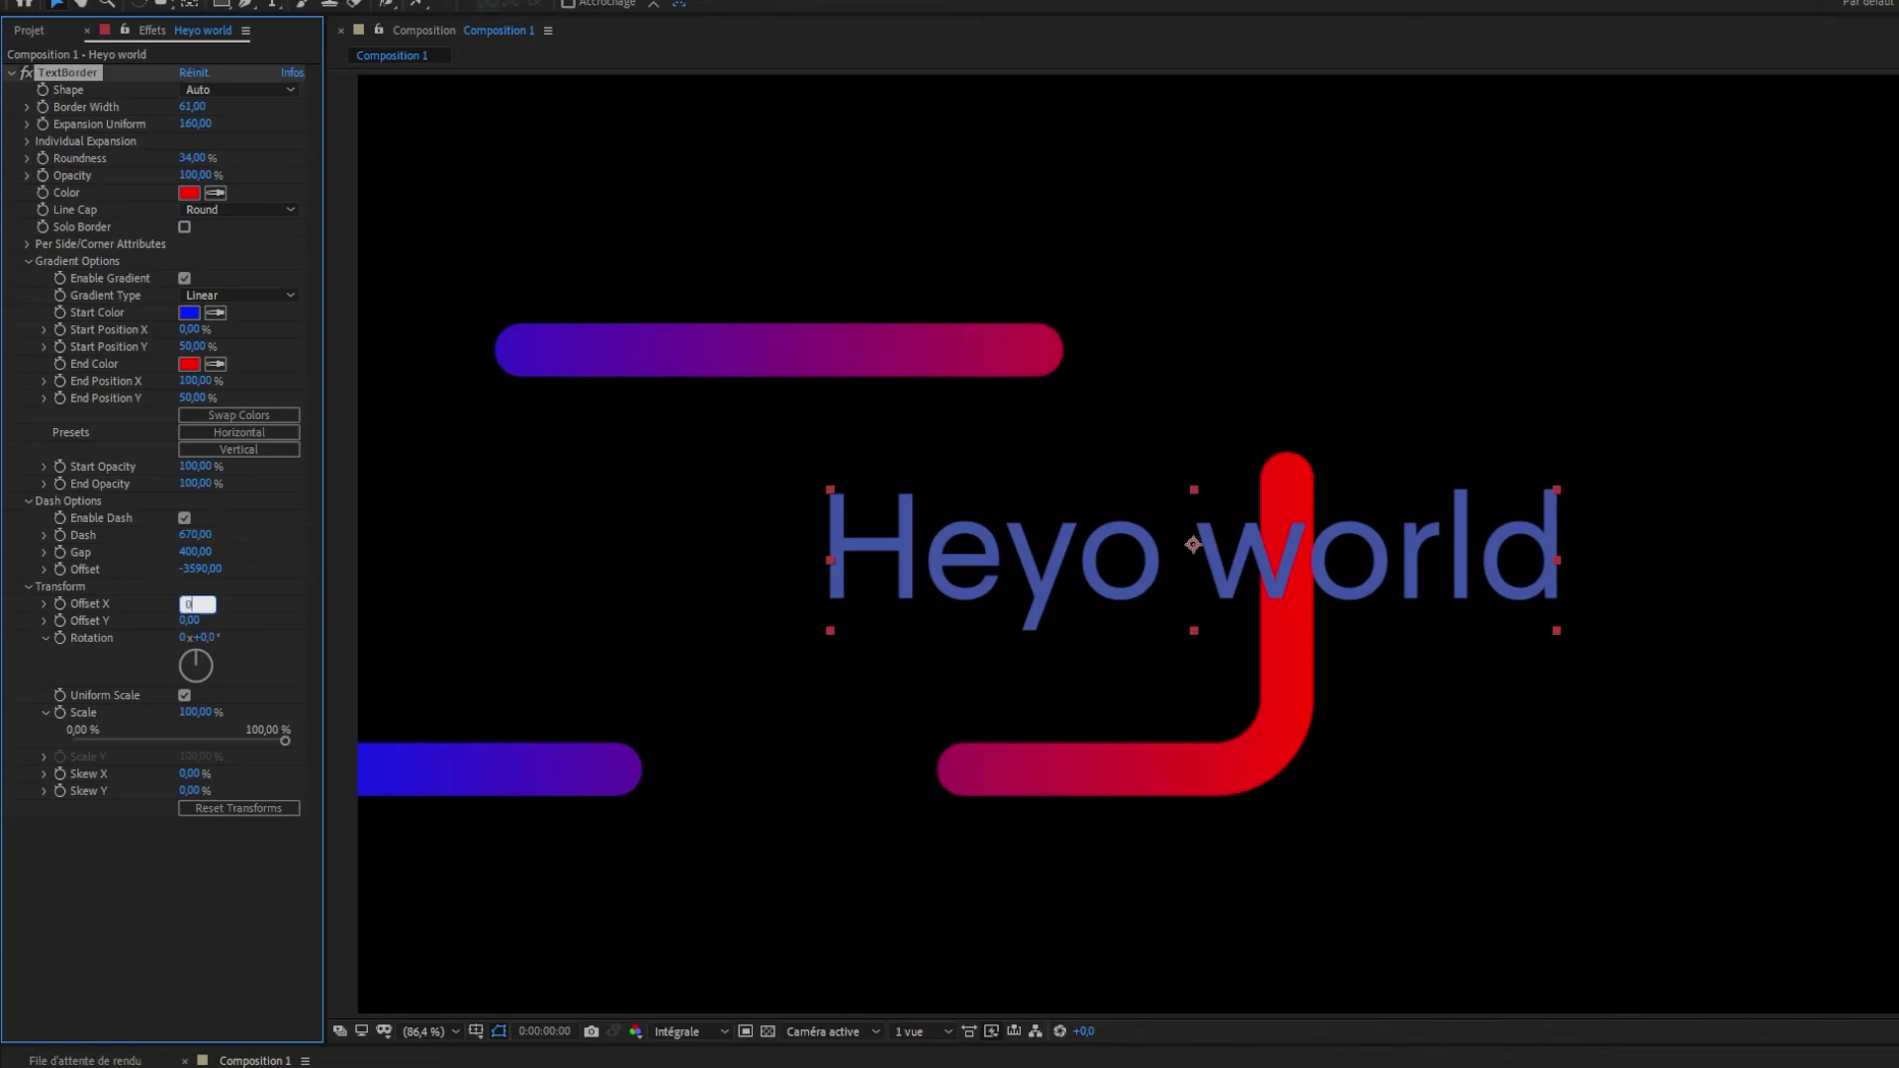
key(Return)
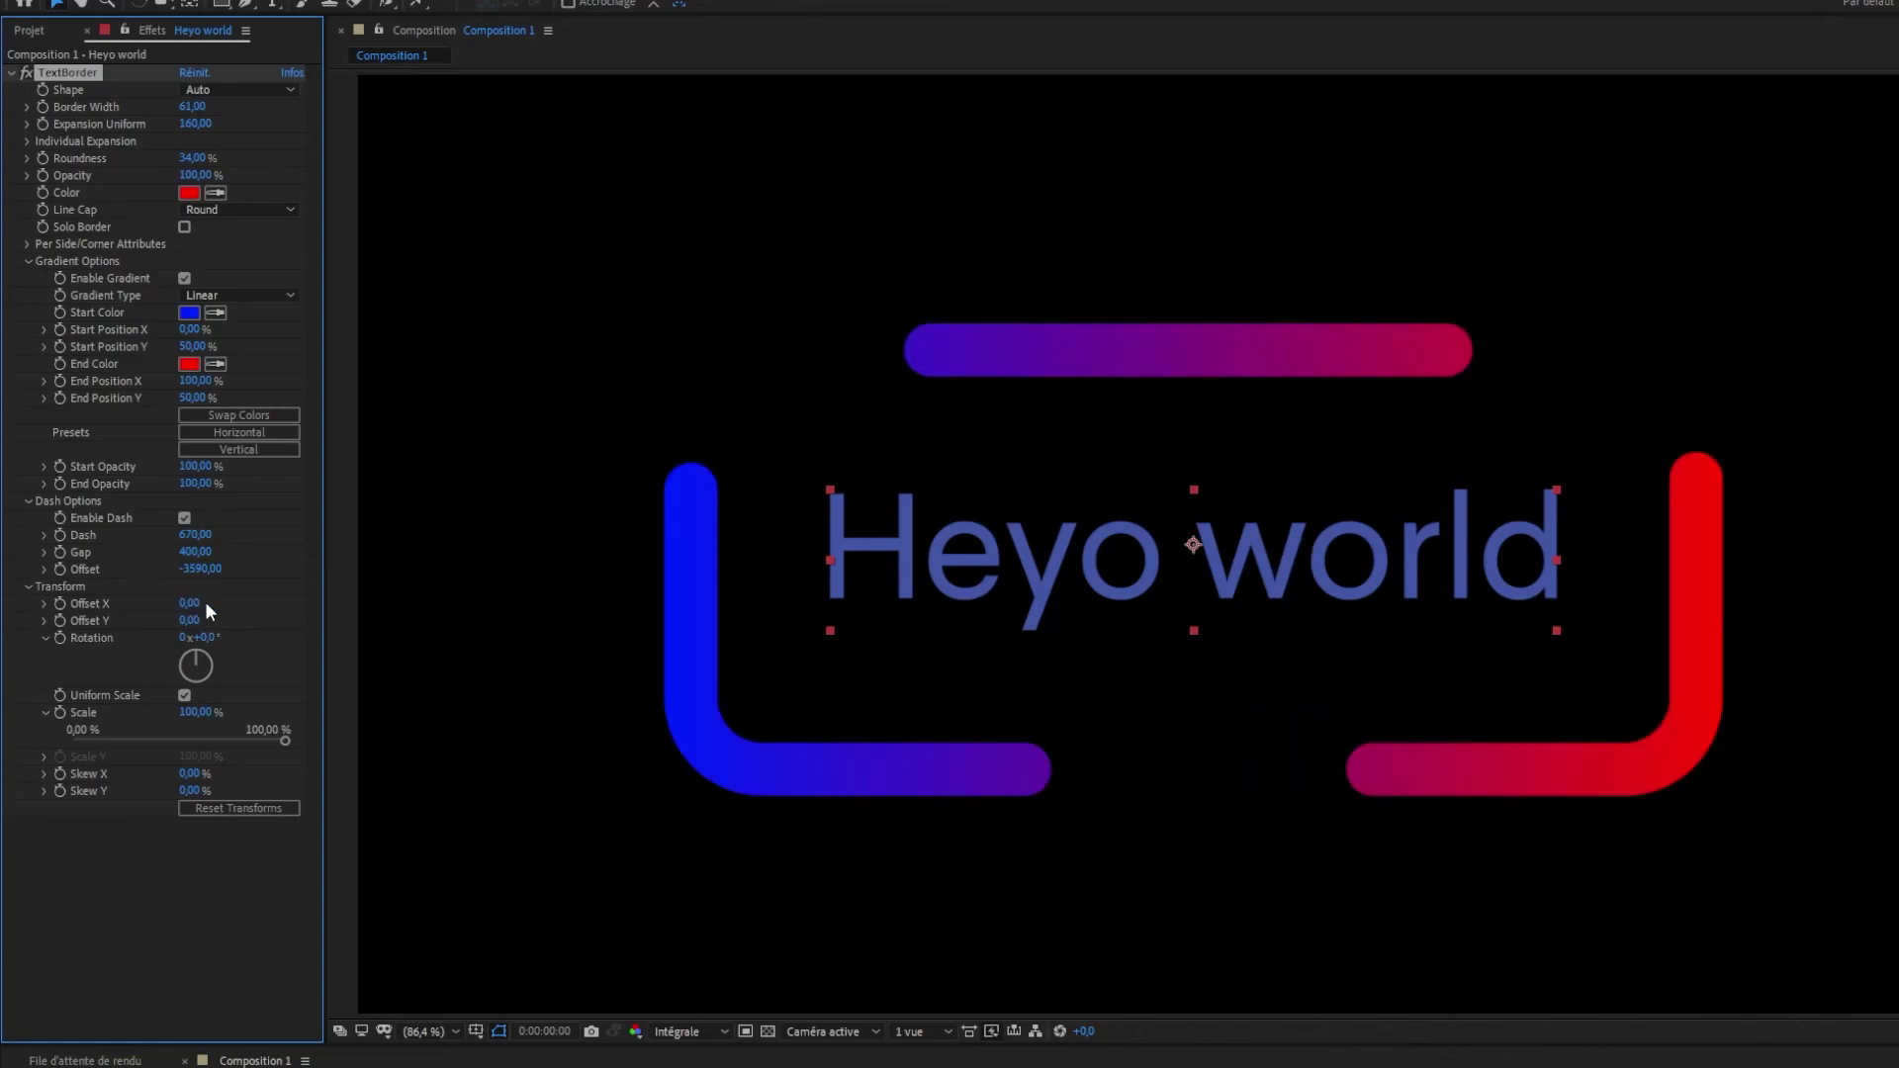
Step: Test a non-uniform border scale of 110% by 90% with skew X -100% and some skew Y, and reset the transforms
drag(194, 712, 42, 817)
click(184, 695)
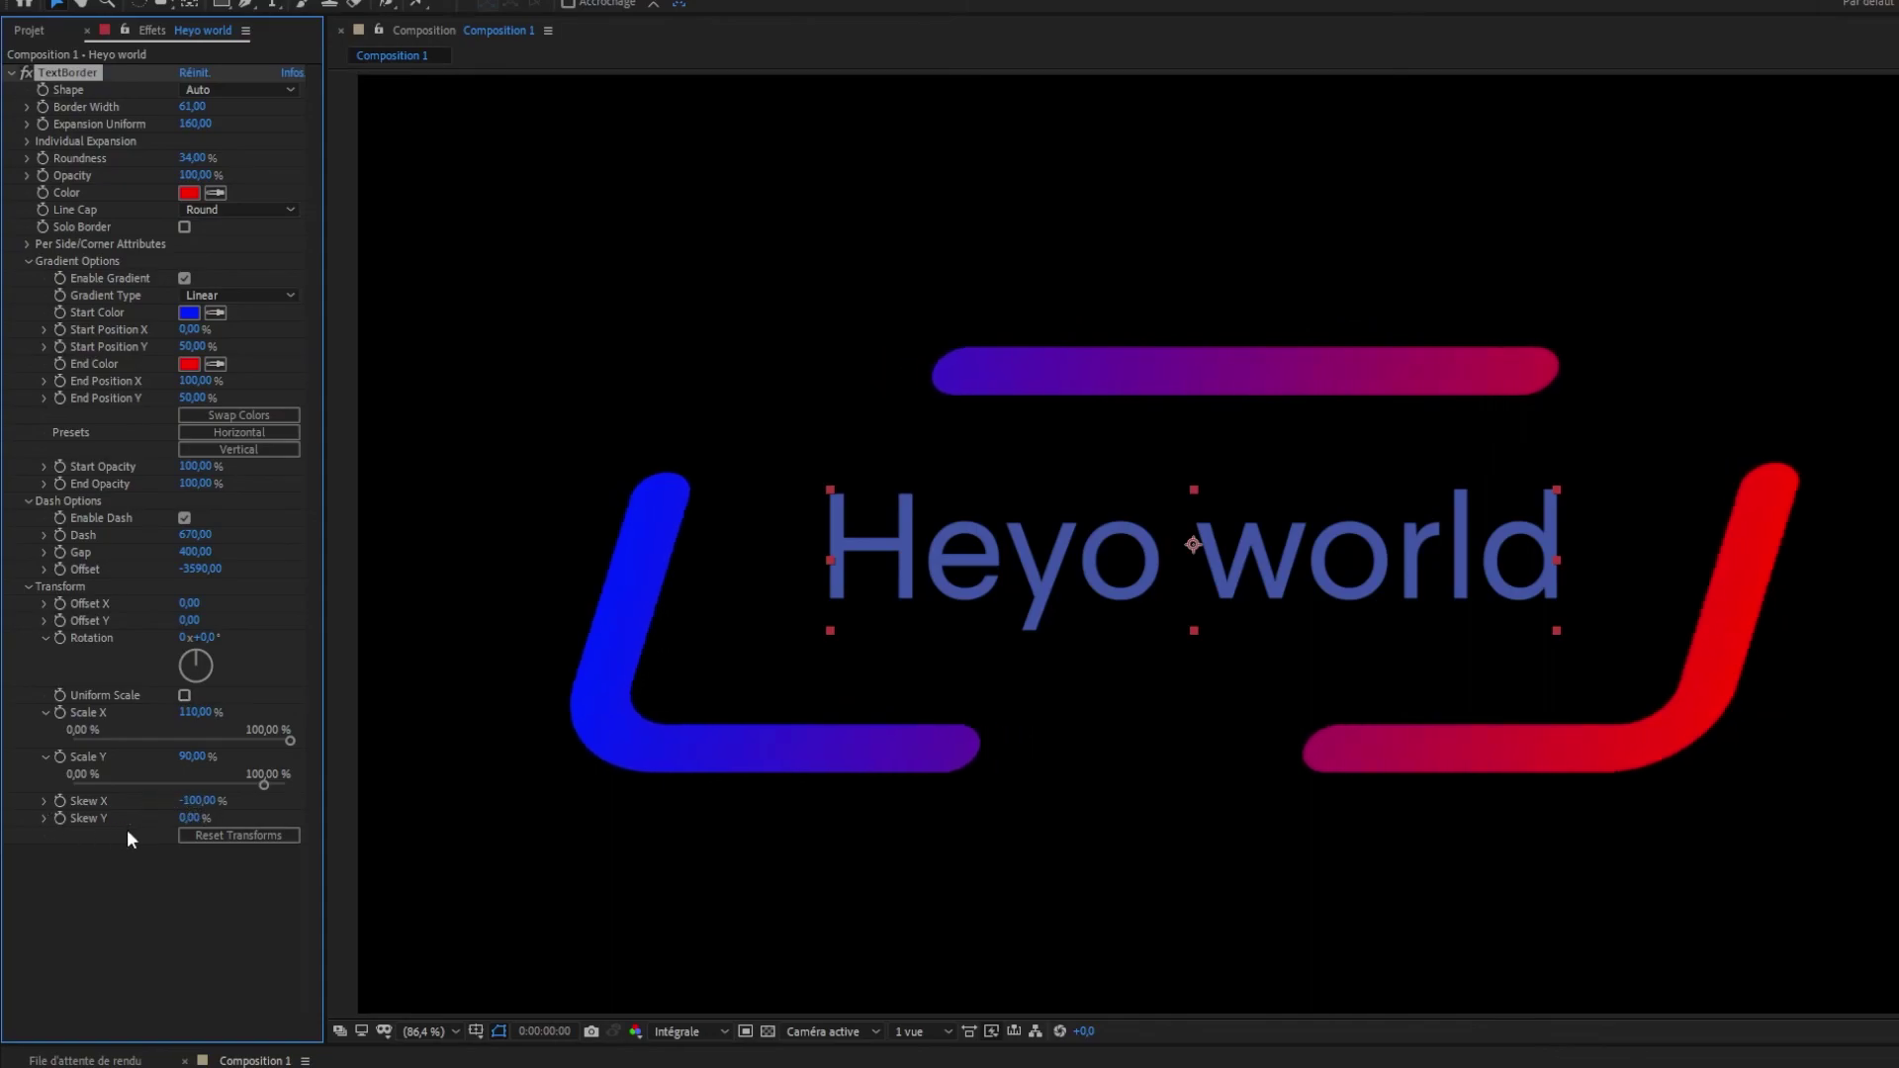
mouse_move(185, 817)
mouse_down()
mouse_move(353, 808)
mouse_move(98, 811)
mouse_move(205, 813)
mouse_up()
click(222, 836)
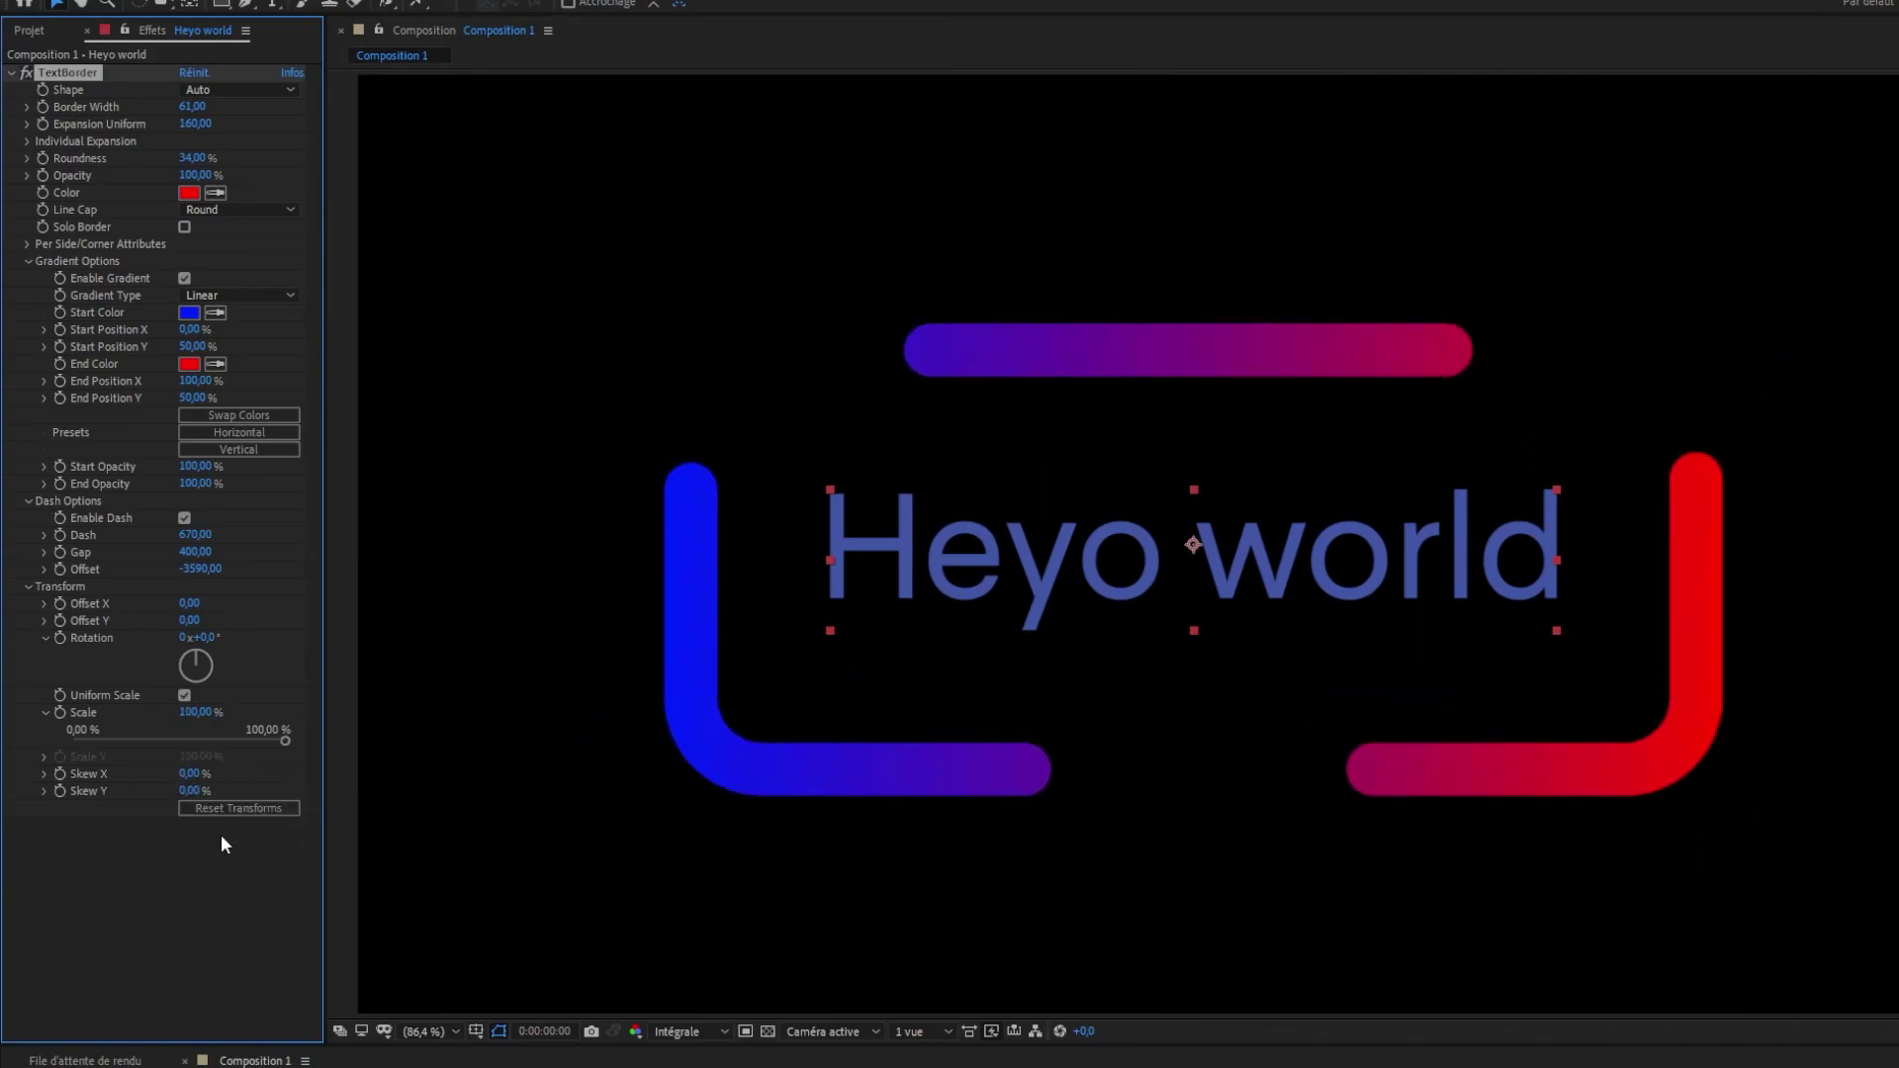
Step: Collapse the Transform, Dash Options and Gradient Options groups and the whole TextBorder effect
click(28, 585)
click(28, 501)
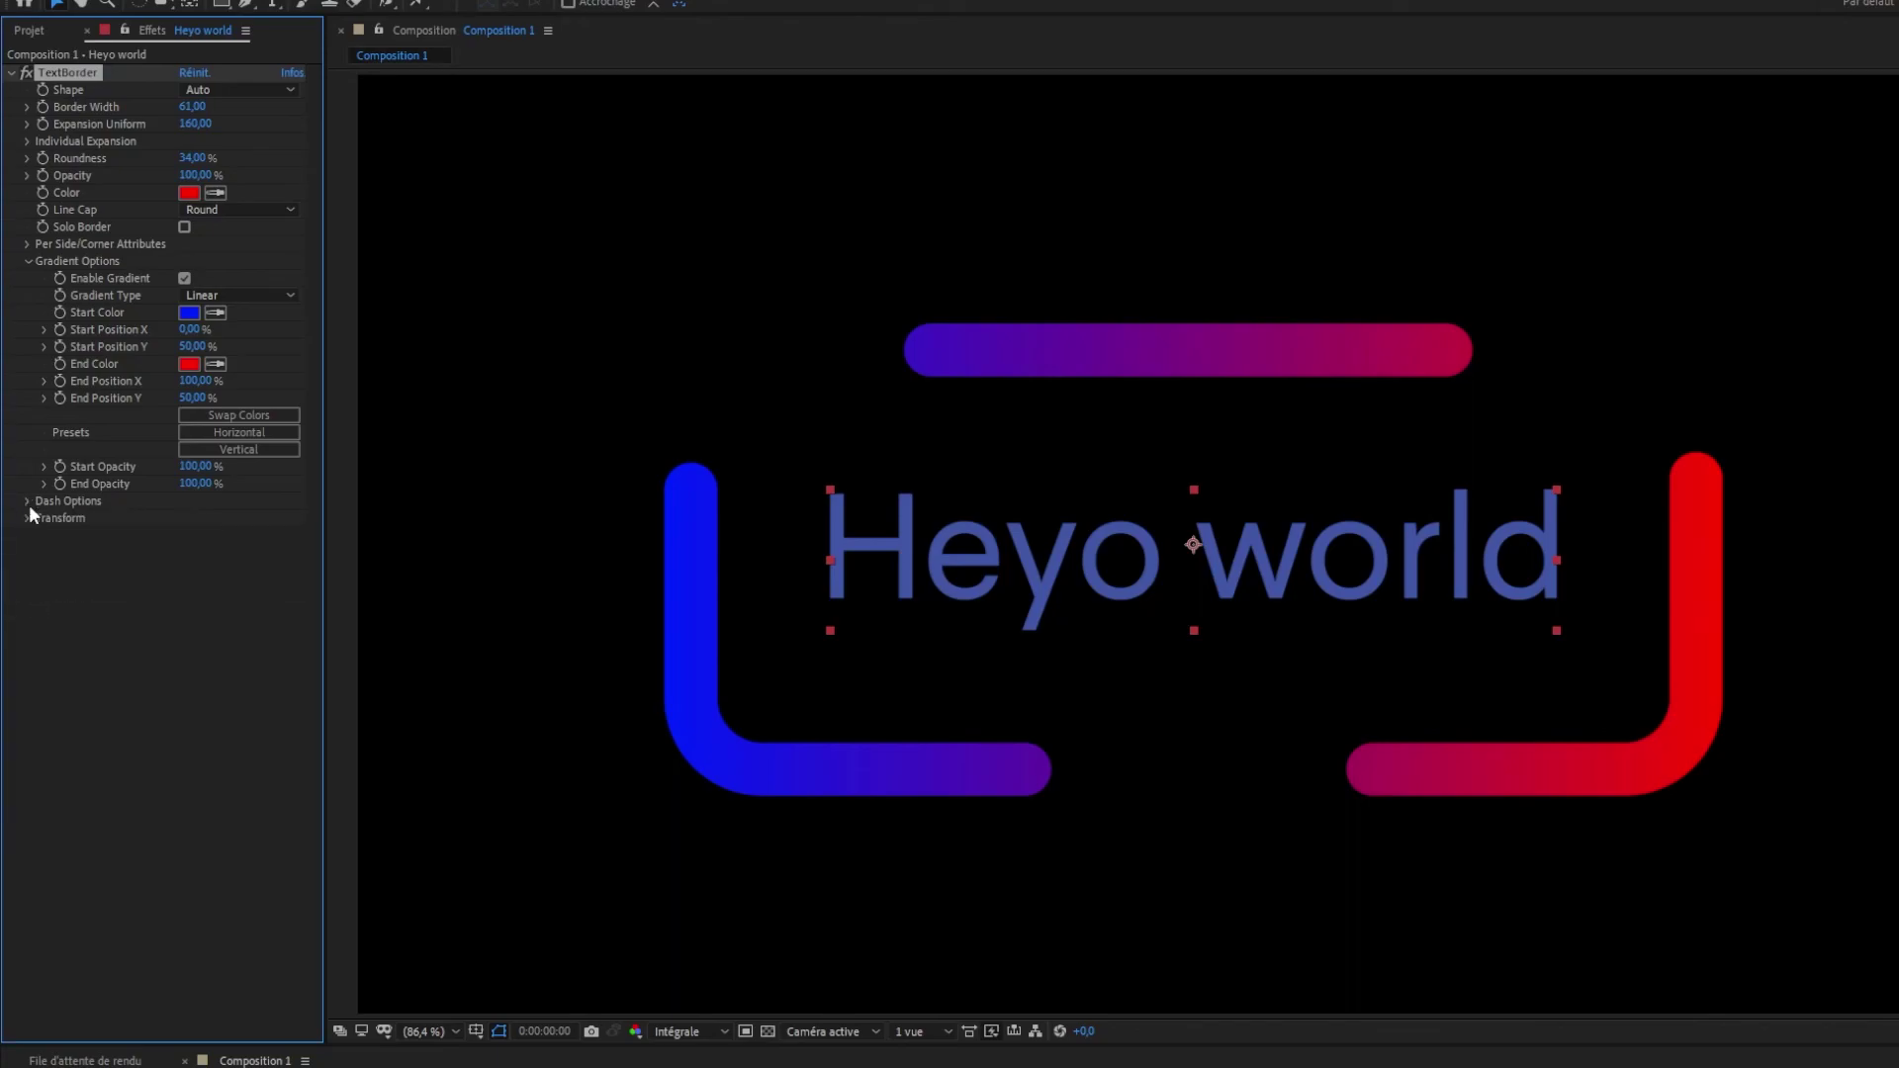
click(28, 262)
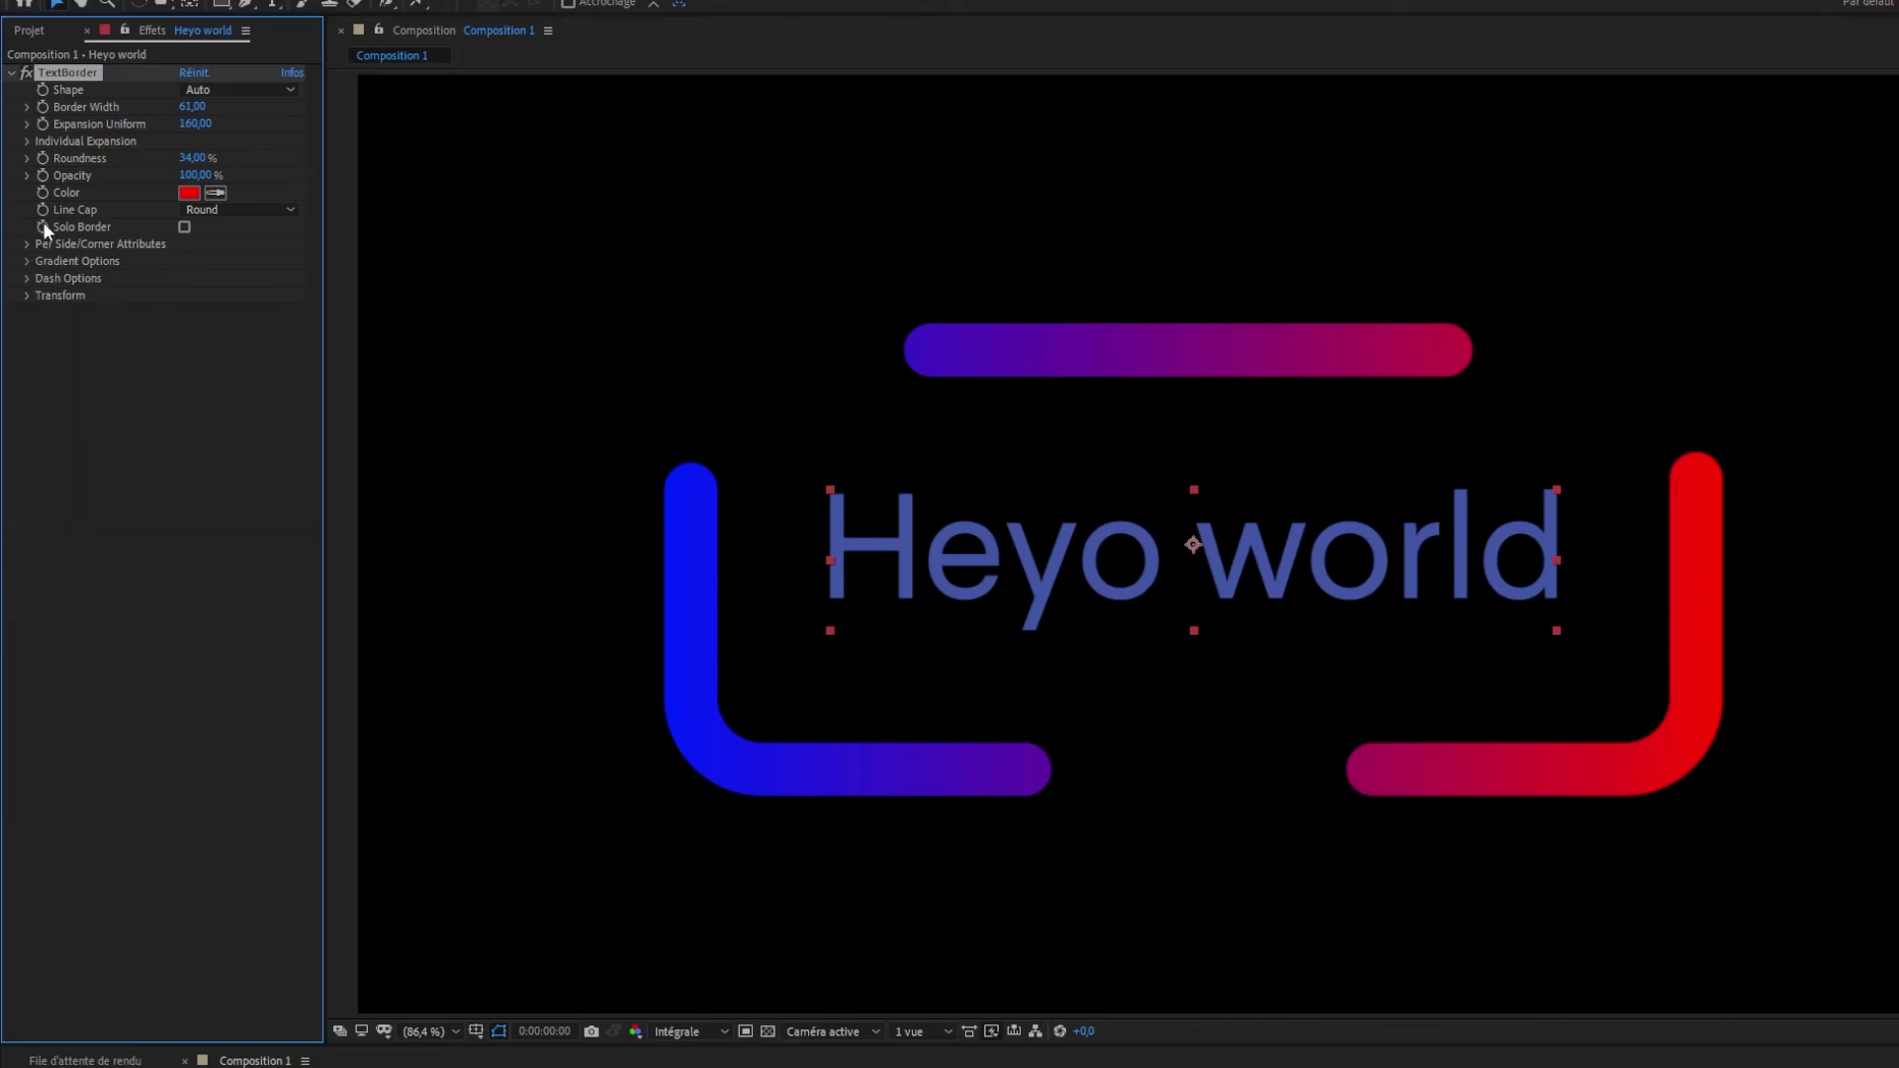
click(10, 73)
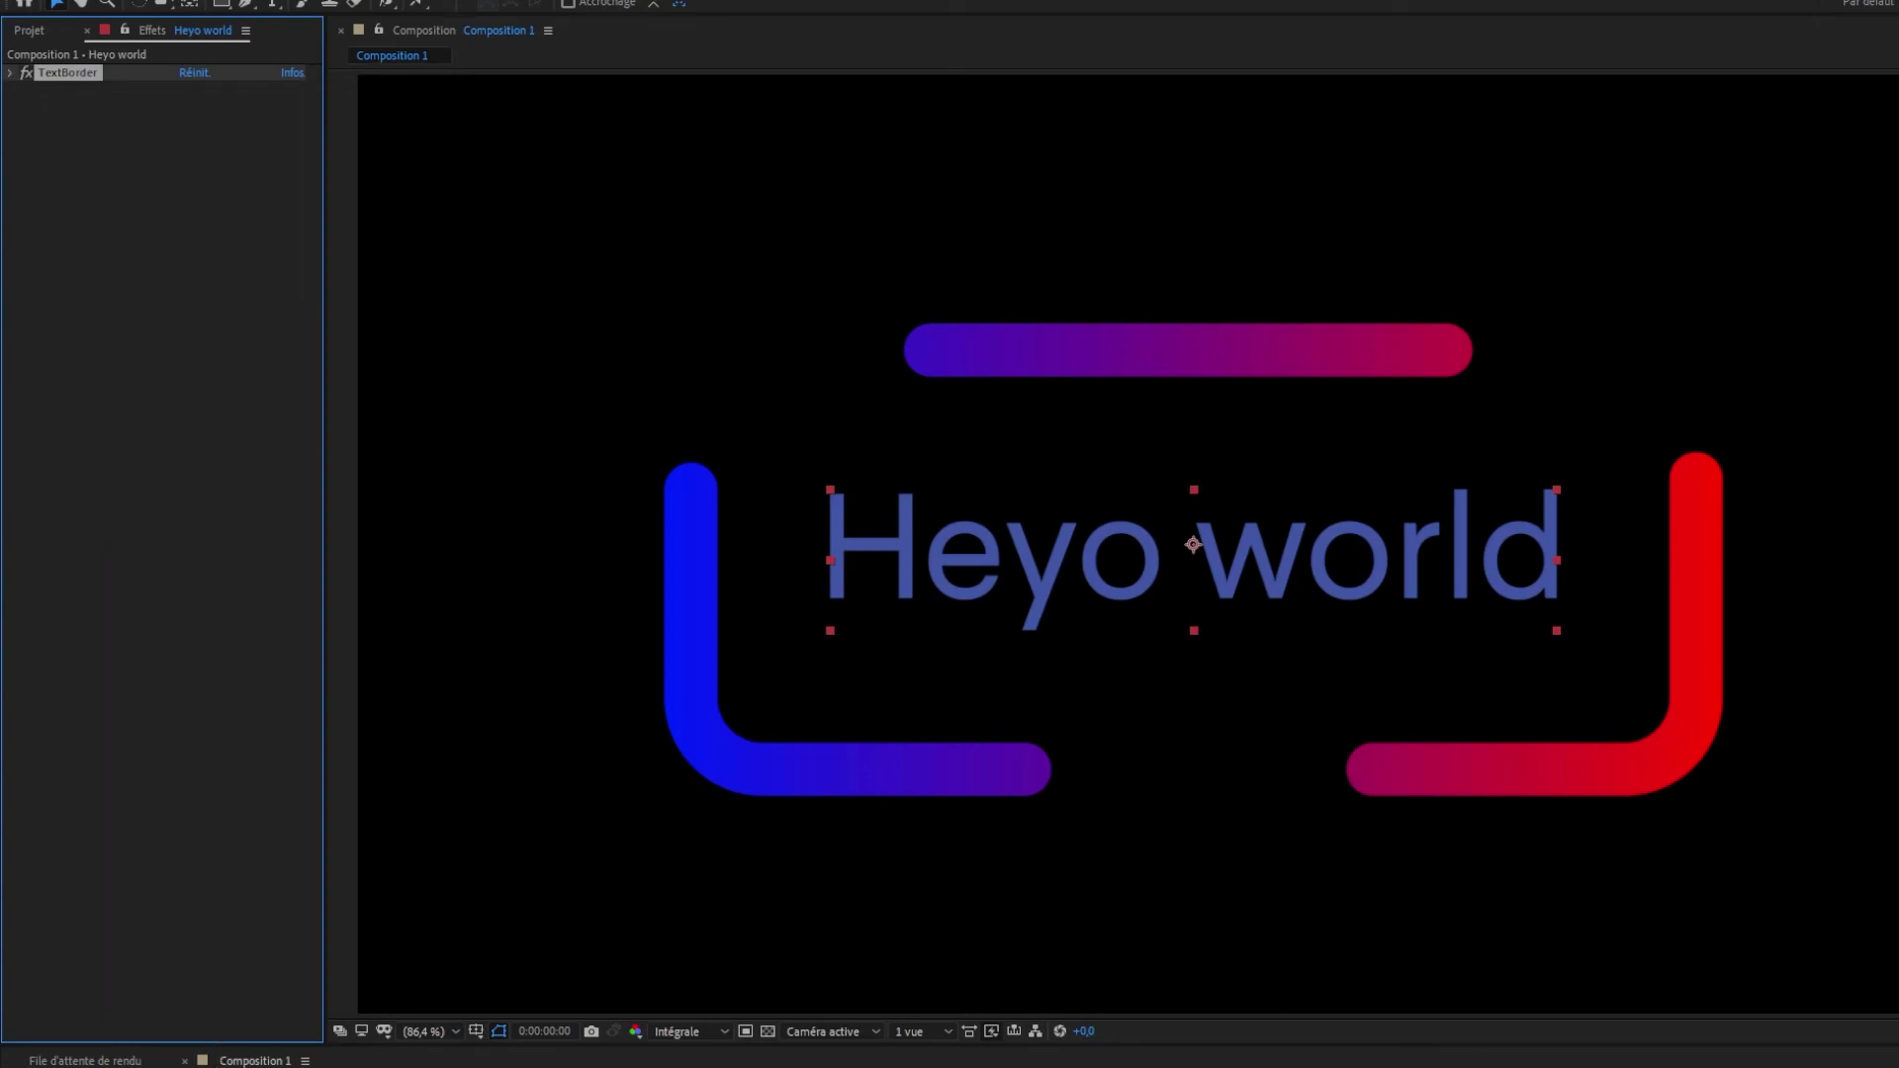